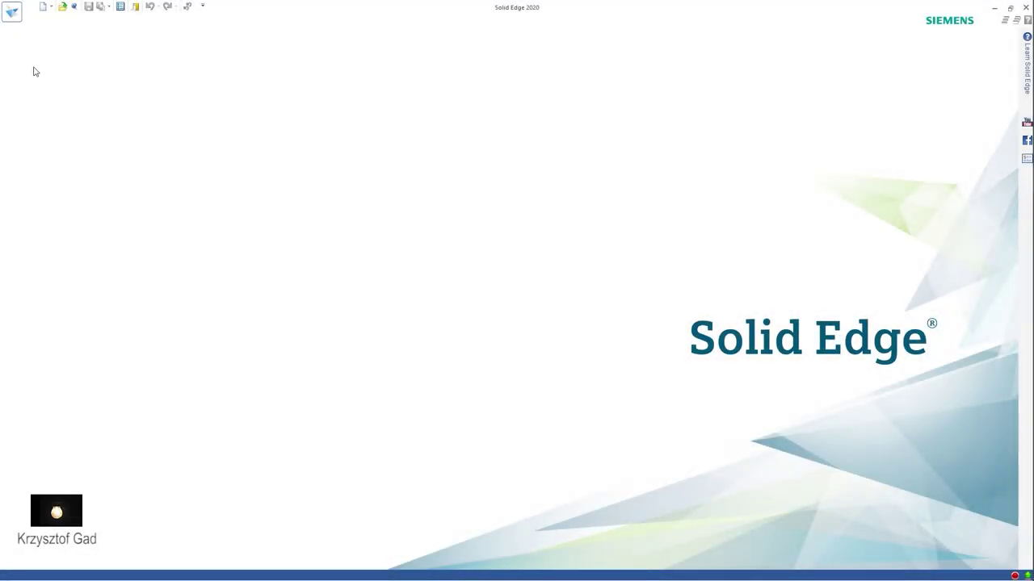
Open the application menu's New page to list the ISO Metric document templates.
left_click(11, 11)
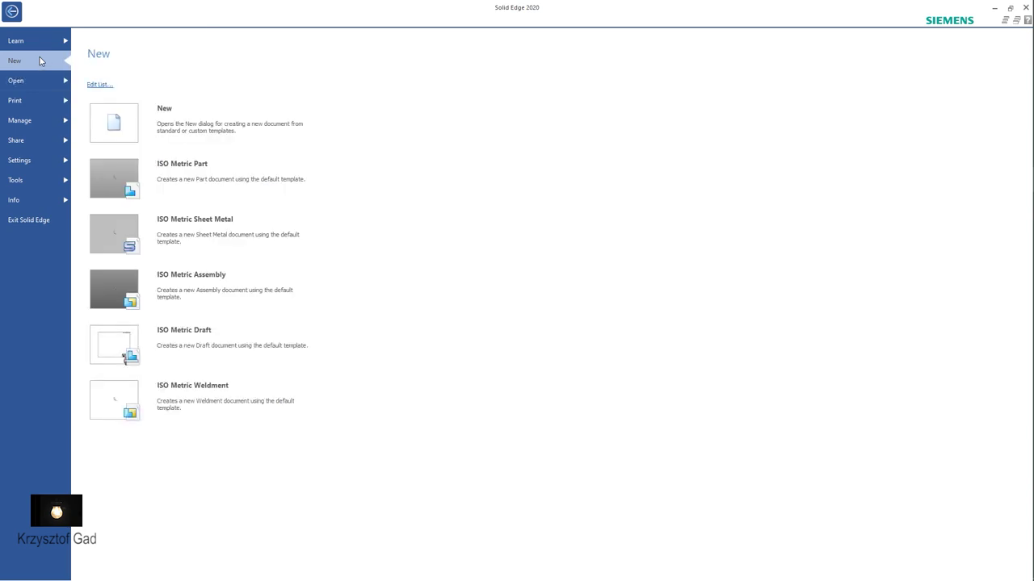
Create an ISO Metric Part in Ordered mode and start Sketch 1 on a base reference plane.
left_click(204, 172)
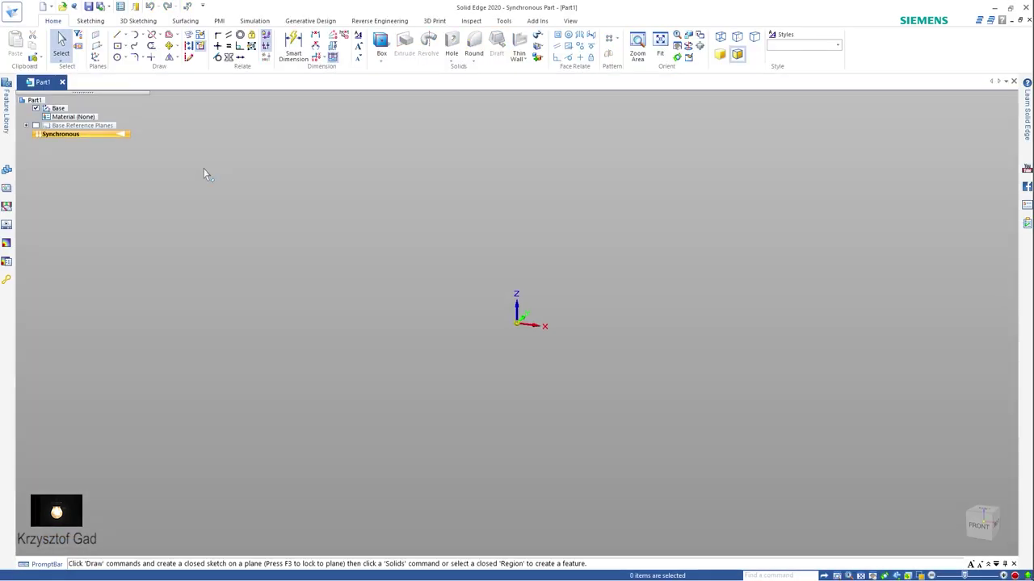
right_click(204, 171)
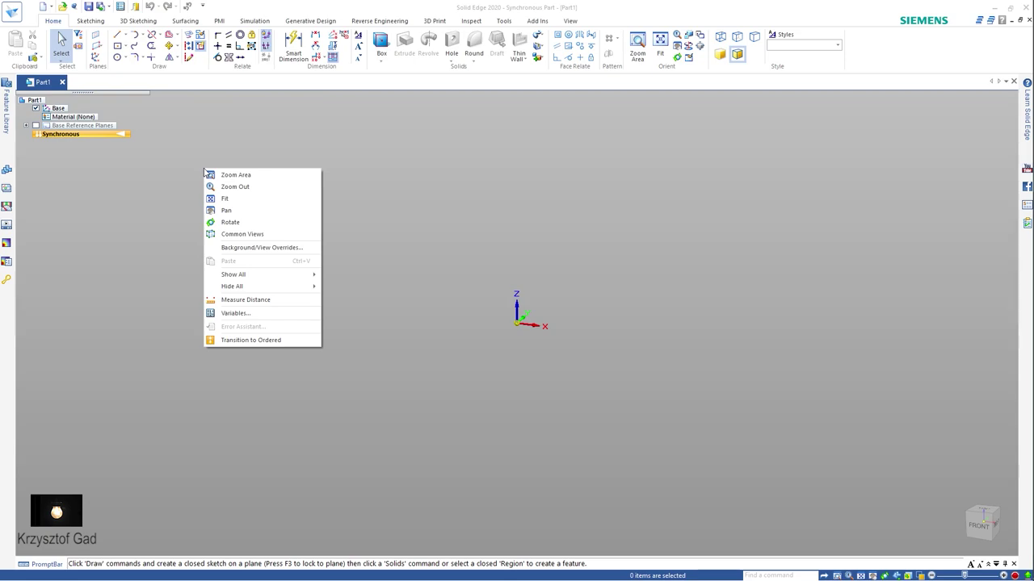
left_click(243, 345)
left_click(122, 44)
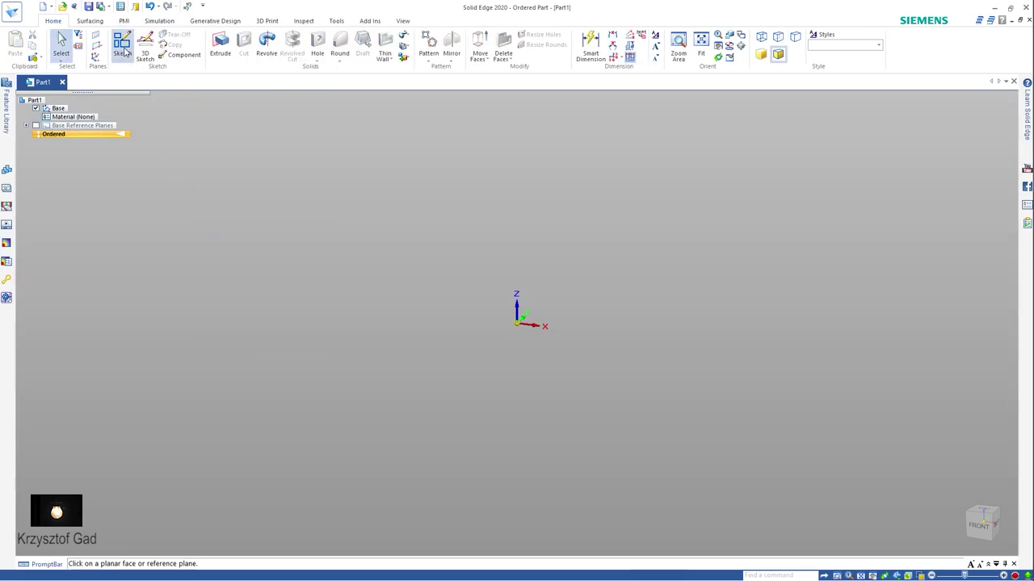
left_click(535, 315)
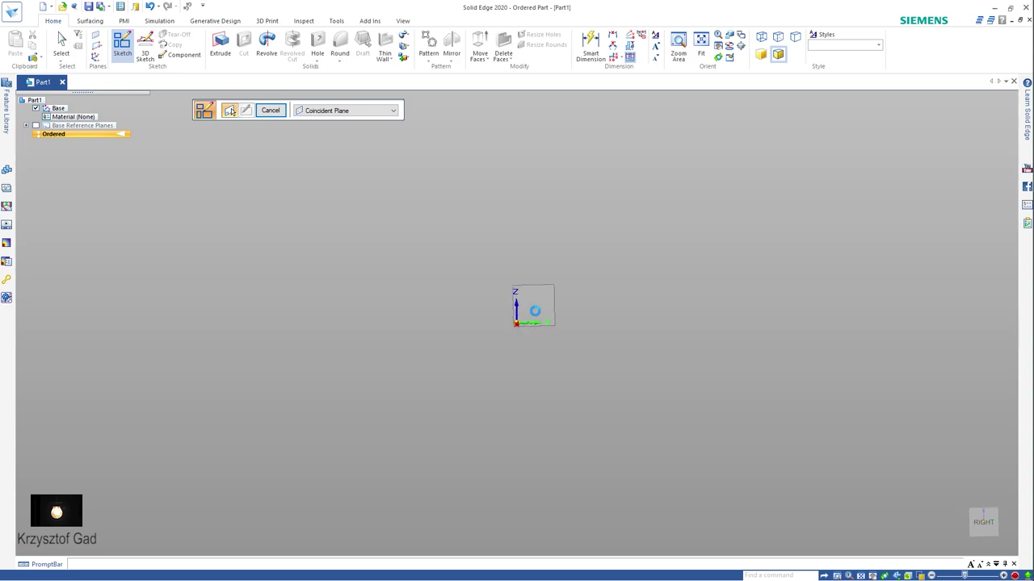
Draw a closed six-sided outline of straight lines with its bottom edge on the horizontal axis.
right_click(535, 310)
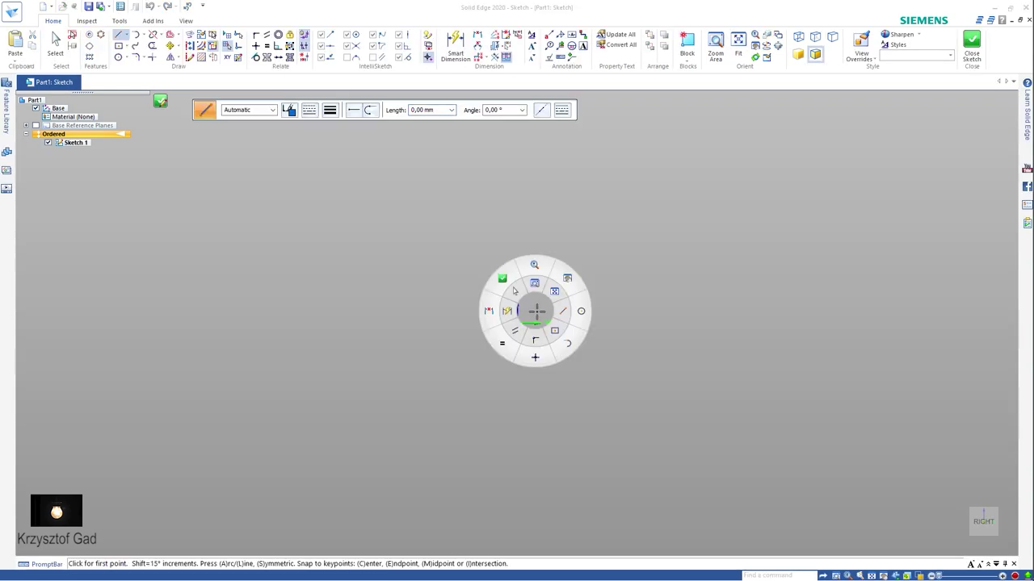
left_click(570, 323)
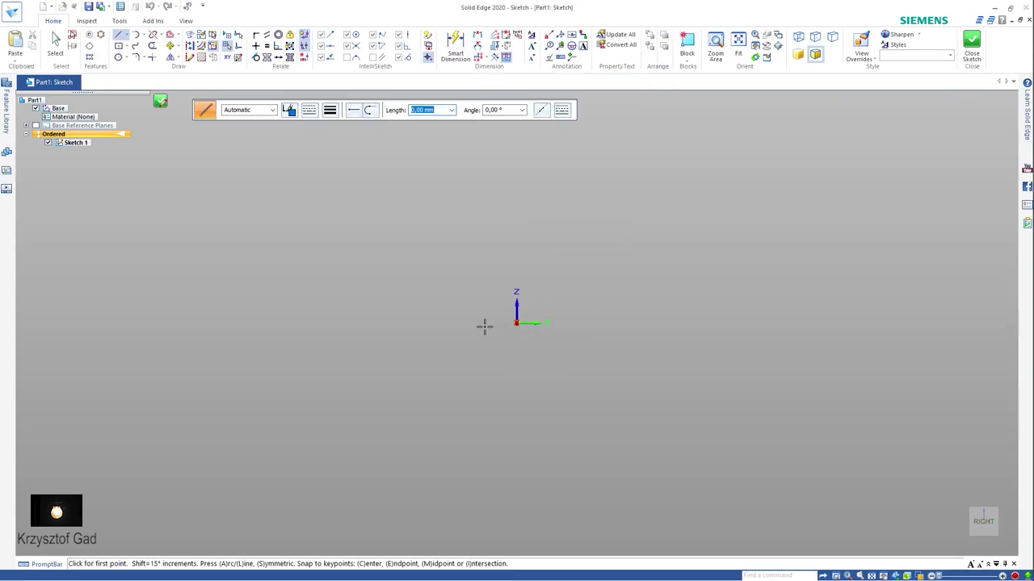
left_click(420, 324)
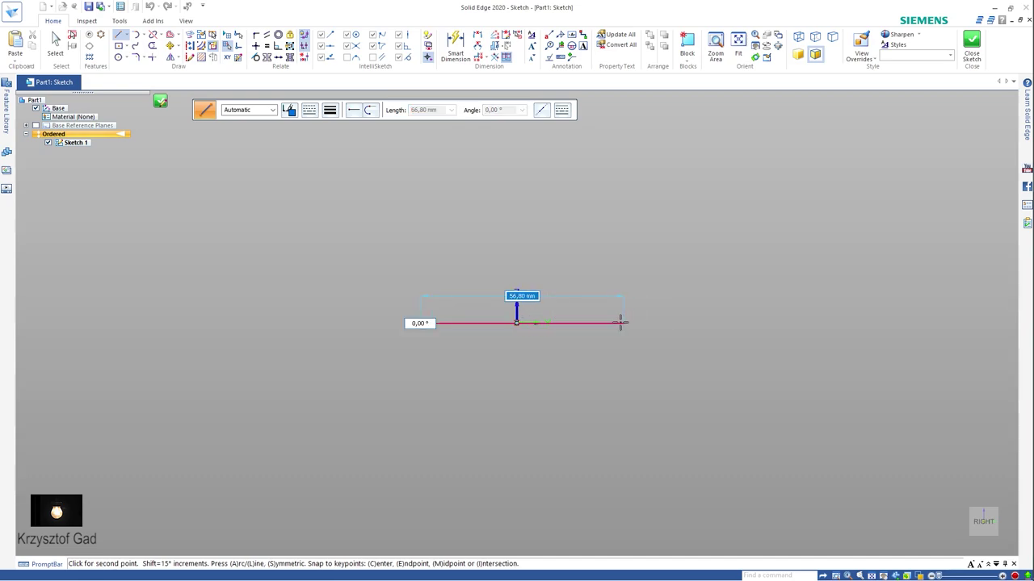
left_click(597, 323)
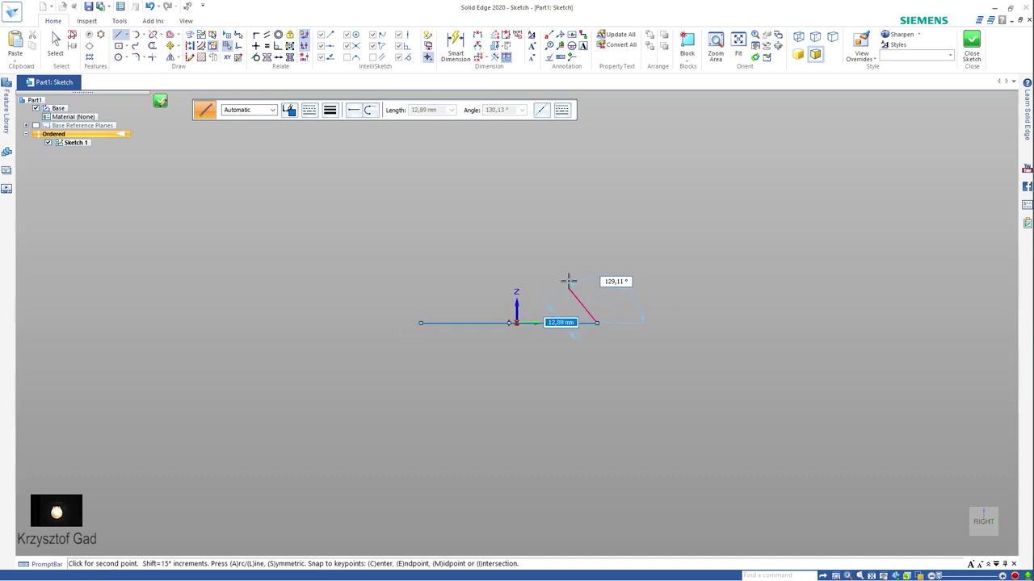
left_click(575, 288)
left_click(536, 267)
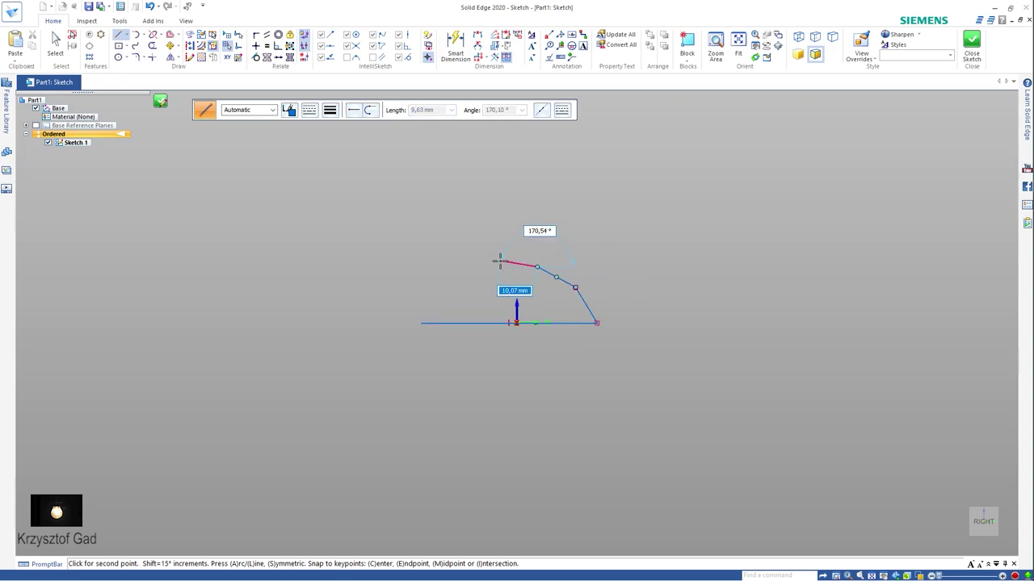
left_click(480, 267)
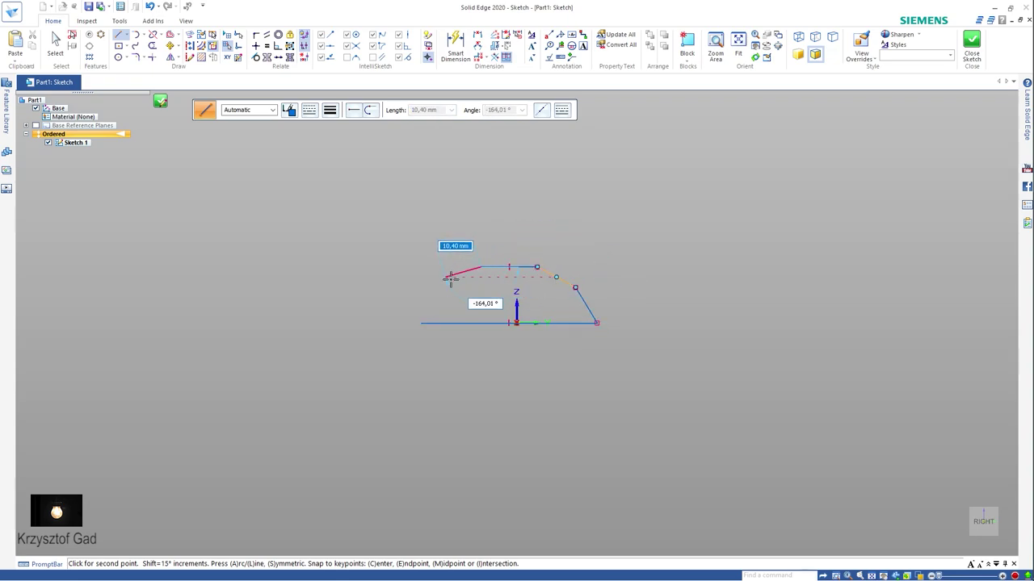
left_click(449, 277)
left_click(420, 322)
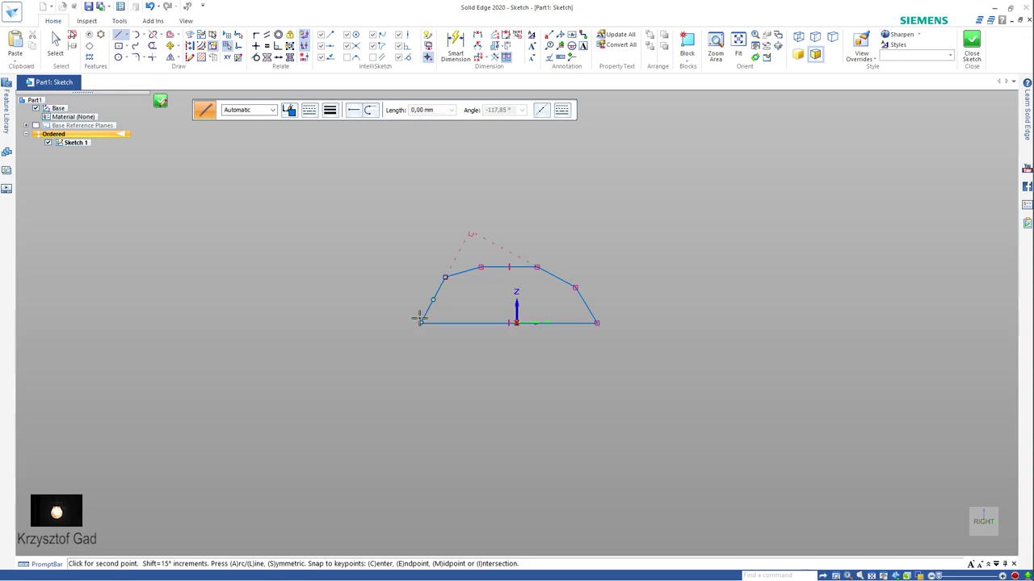
right_click(379, 301)
Dimension the sketch's top line to 10.
left_click(410, 306)
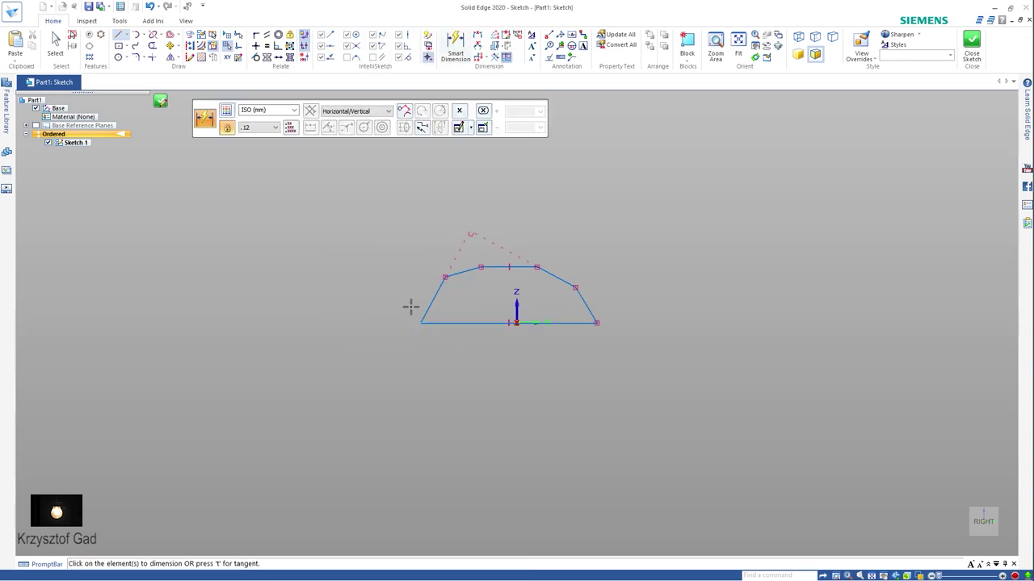
scroll(475, 300, "up", 2)
scroll(482, 297, "up", 2)
left_click(489, 283)
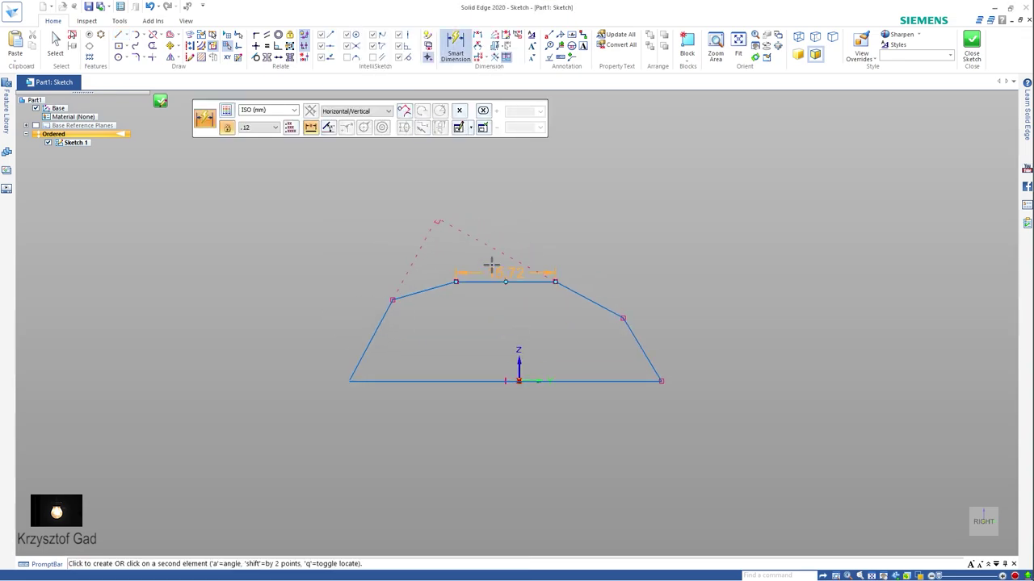
left_click(496, 234)
type("10")
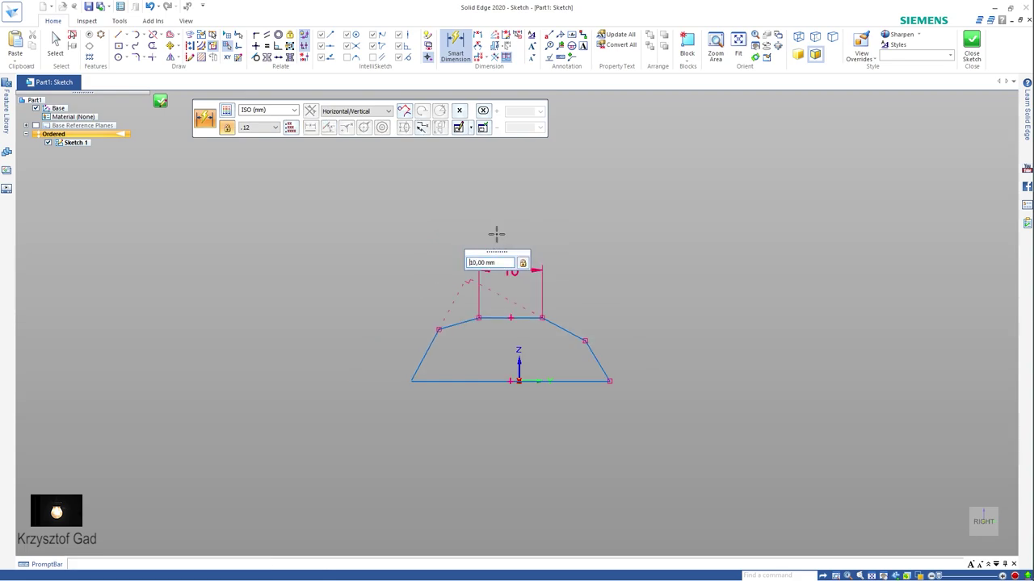
key("Return")
scroll(489, 330, "up", 2)
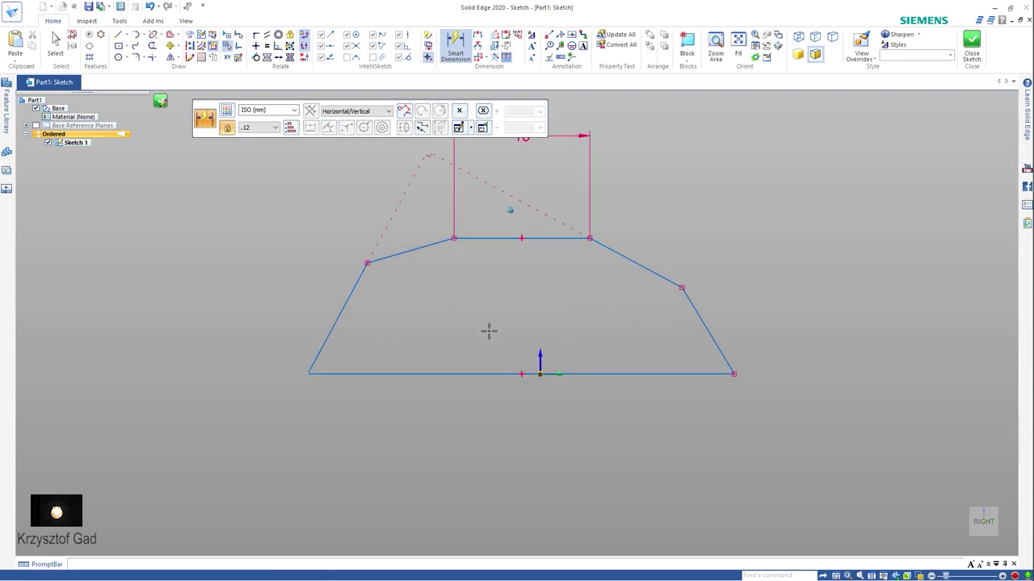
key("Escape")
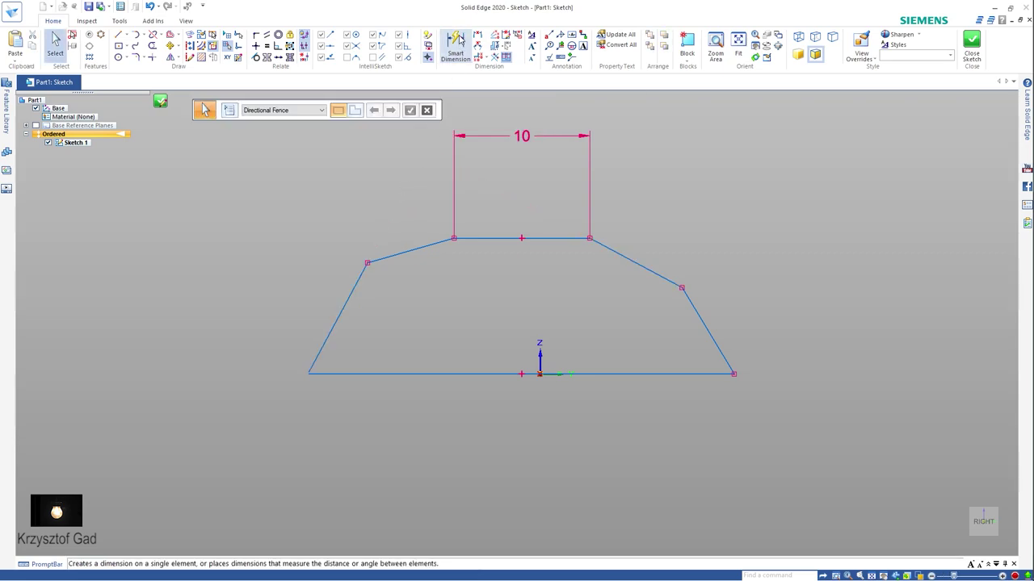
Dimension the bottom line to 20,5.
left_click(455, 47)
left_click(464, 372)
left_click(480, 448)
type("20,5")
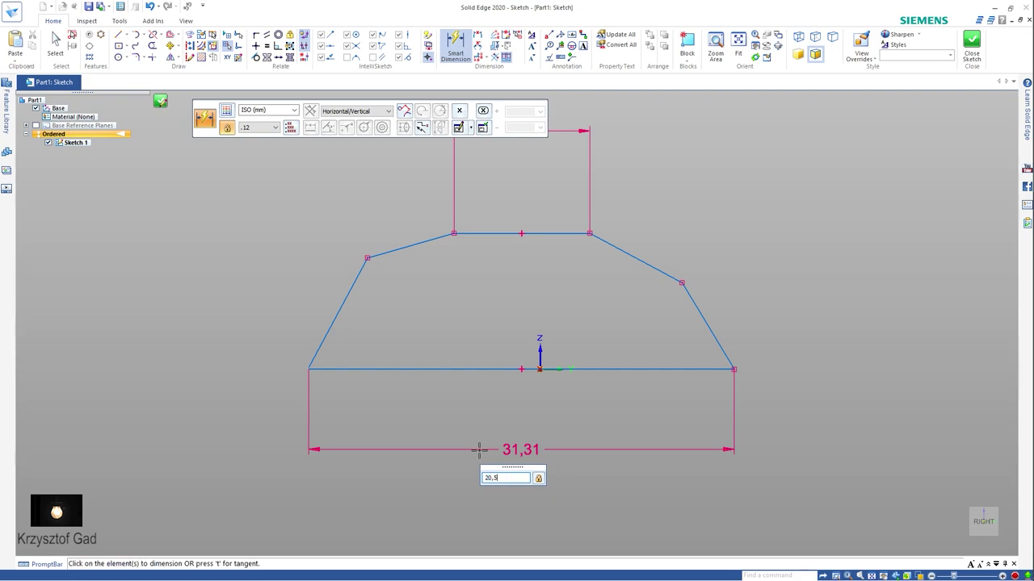
key("Return")
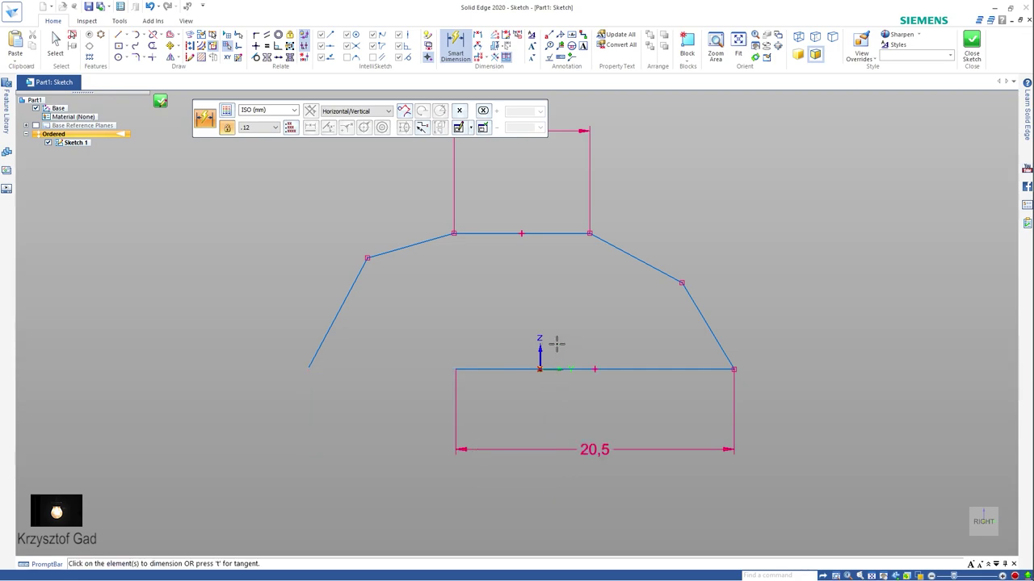
Dimension the origin to the bottom line's right end as 10,25 (20,5/2).
left_click(543, 352)
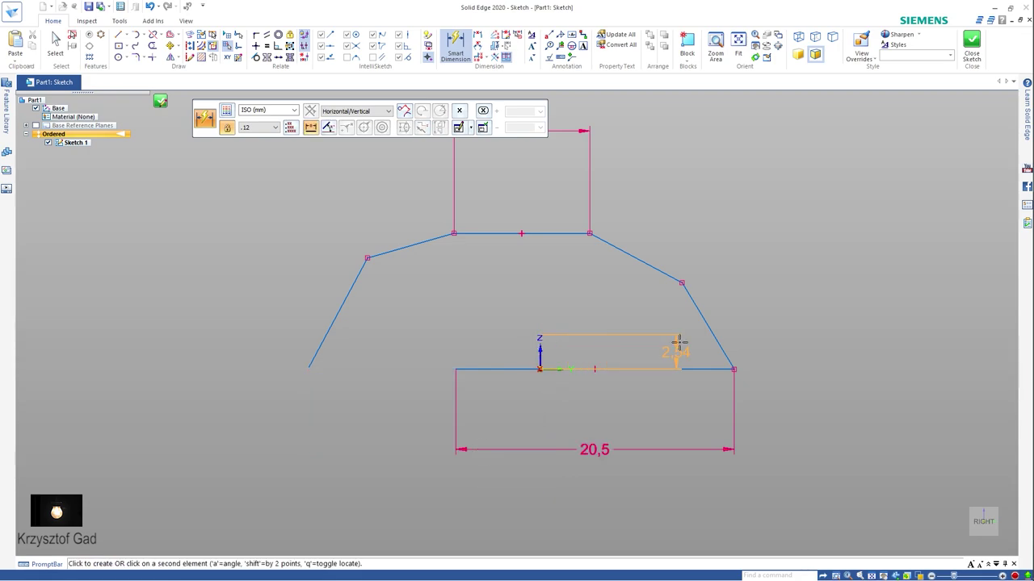
left_click(733, 369)
left_click(669, 407)
type("20,5/2")
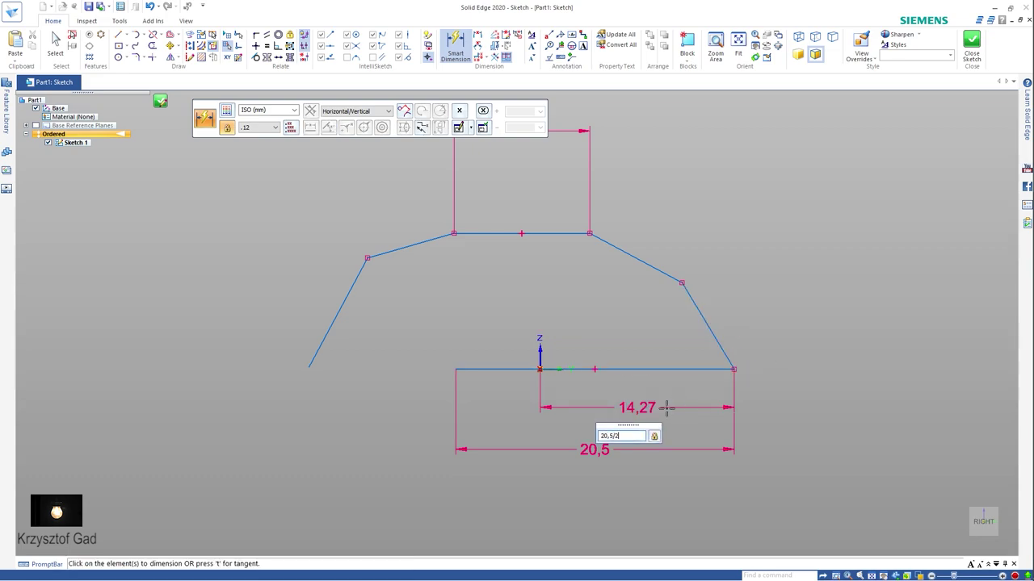
key("Return")
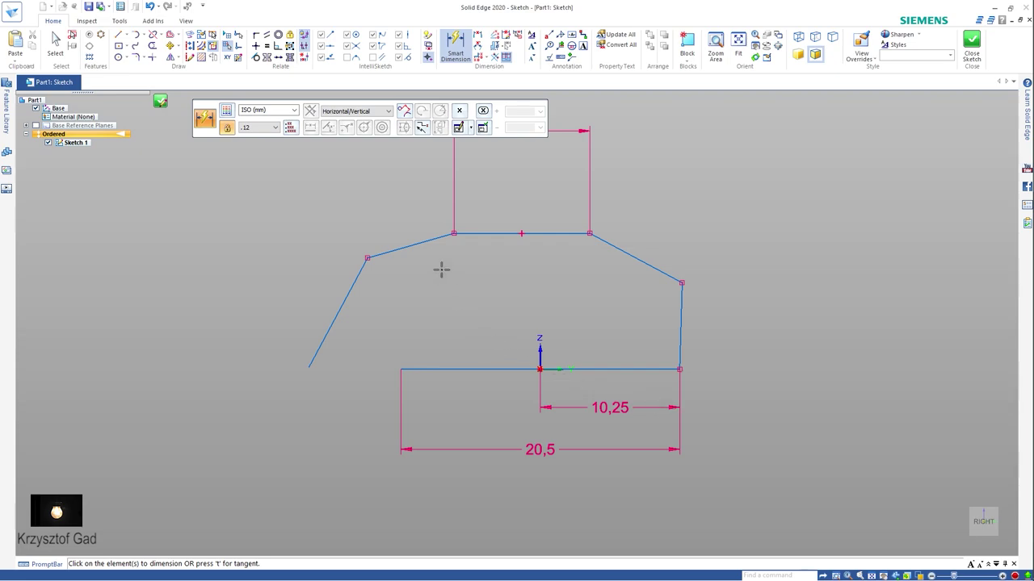
key("Escape")
Connect the loose left slanted line to the bottom line's left end.
left_click(256, 34)
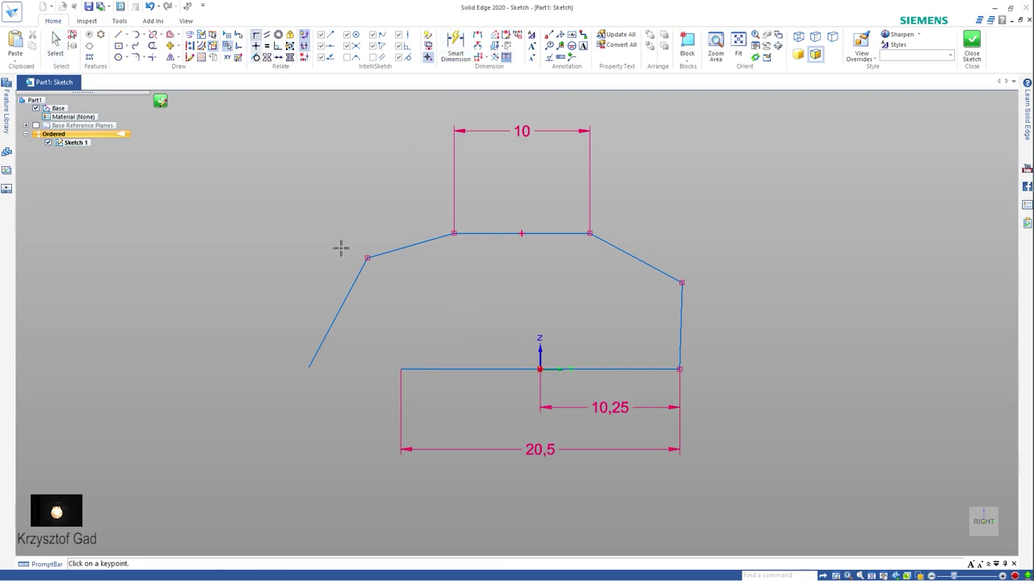
left_click(308, 368)
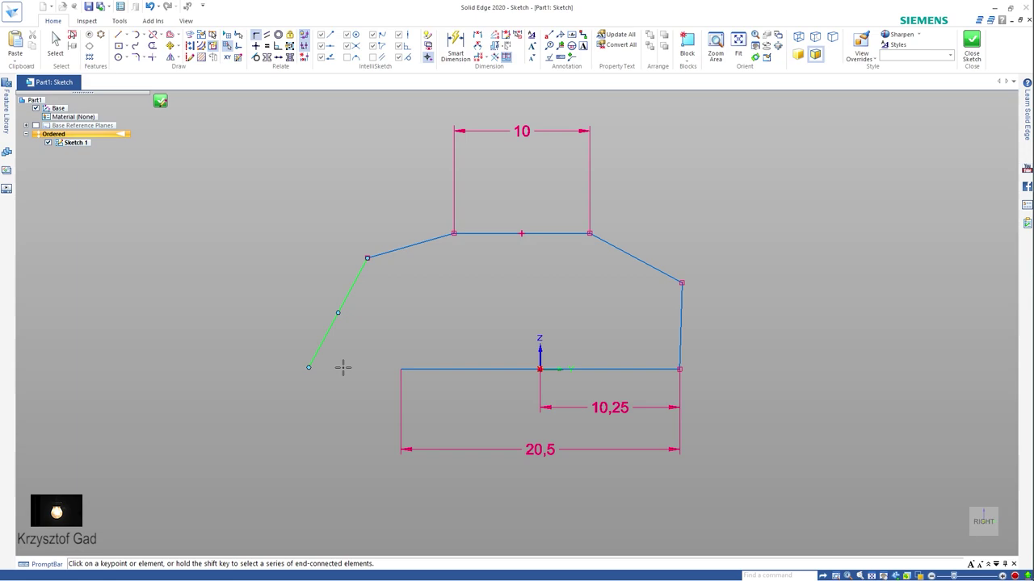
left_click(401, 369)
key("Escape")
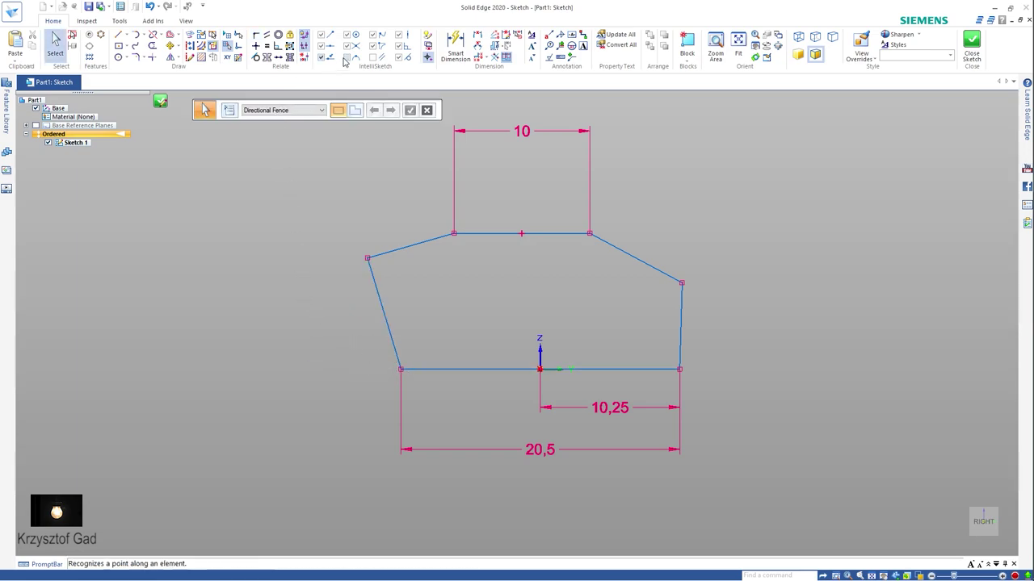
Dimension both slanted sides at 72,5° to the bottom line.
left_click(454, 45)
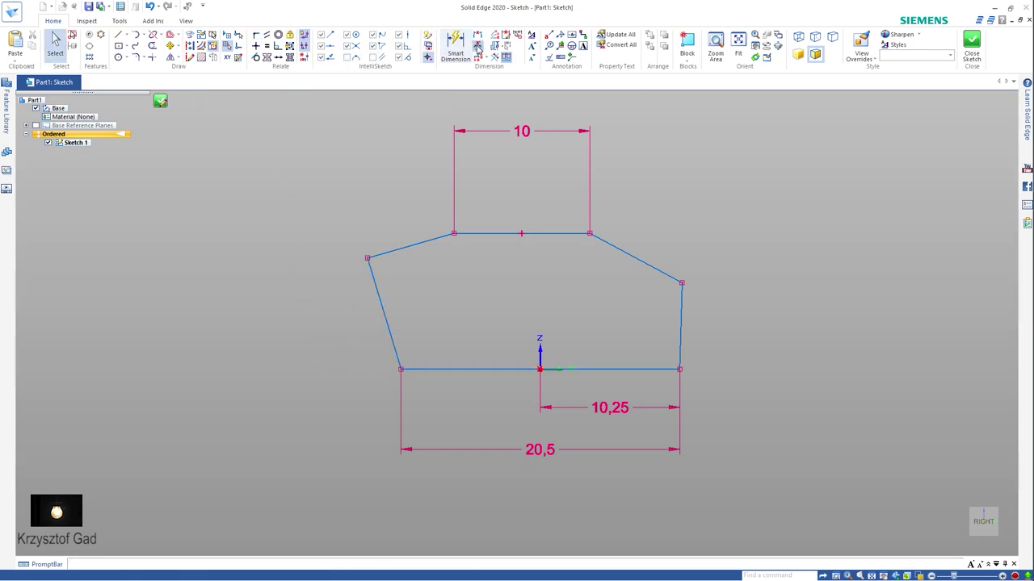
left_click(395, 336)
left_click(429, 366)
left_click(429, 338)
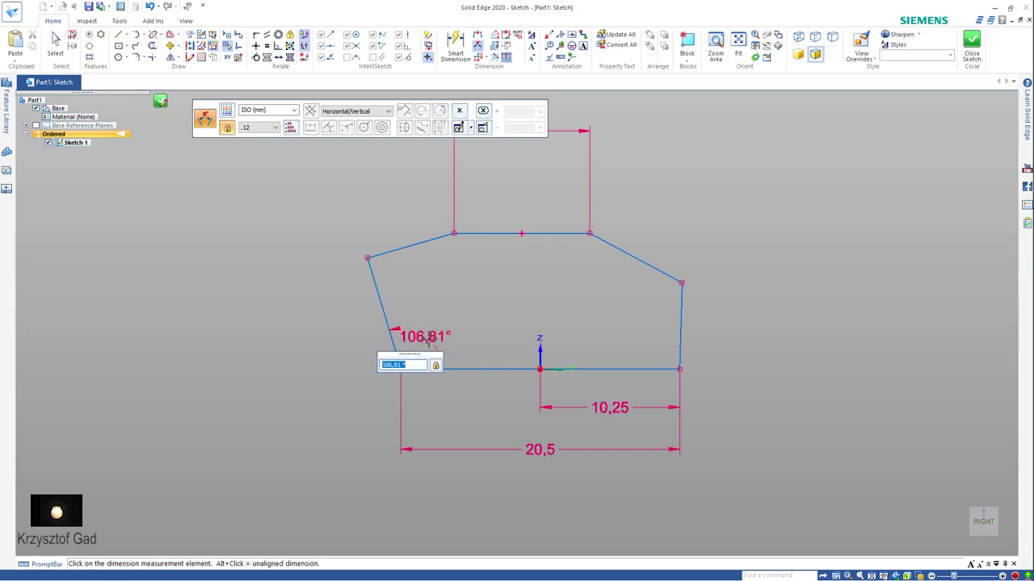
type("72,5")
key("Return")
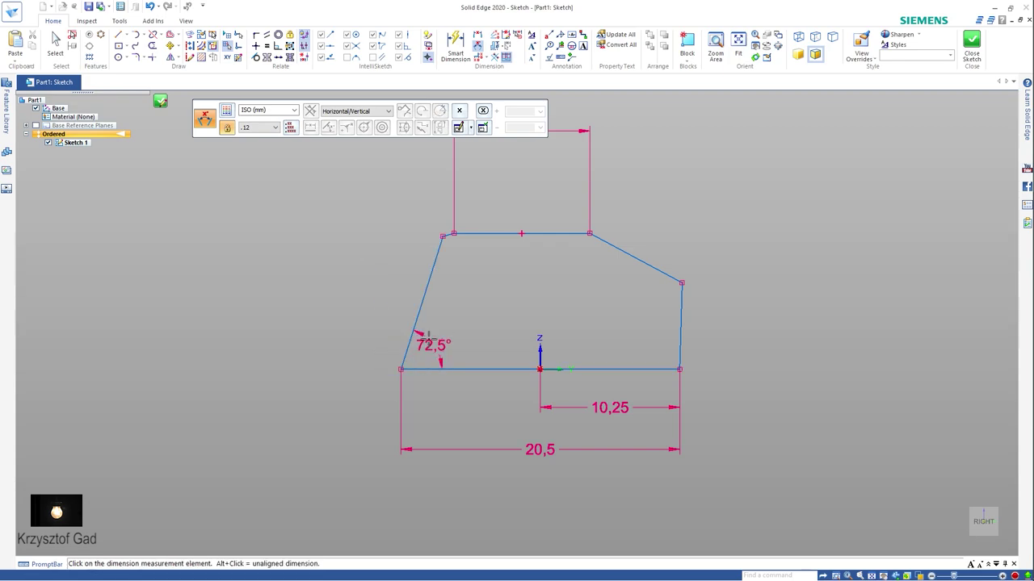
left_click(681, 307)
left_click(660, 368)
left_click(619, 339)
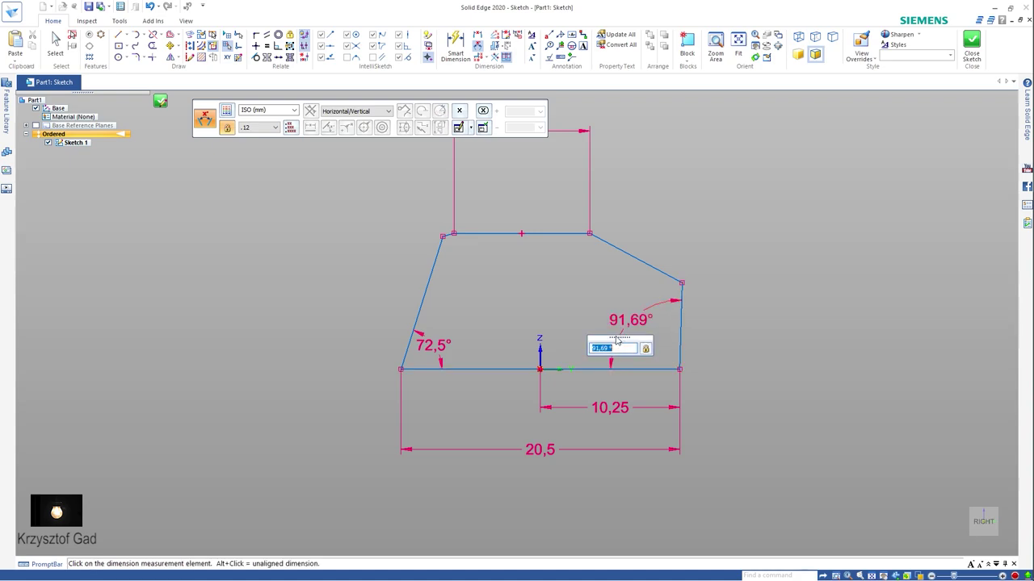
type("5")
key("Return")
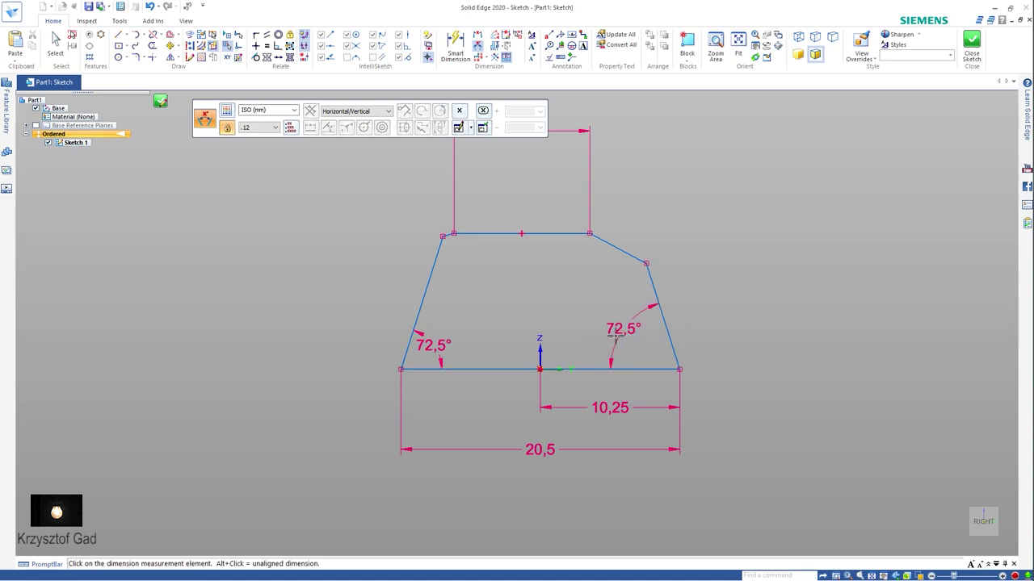
key("Escape")
Dimension the top-right corner 5 horizontally from the vertical axis.
left_click(459, 48)
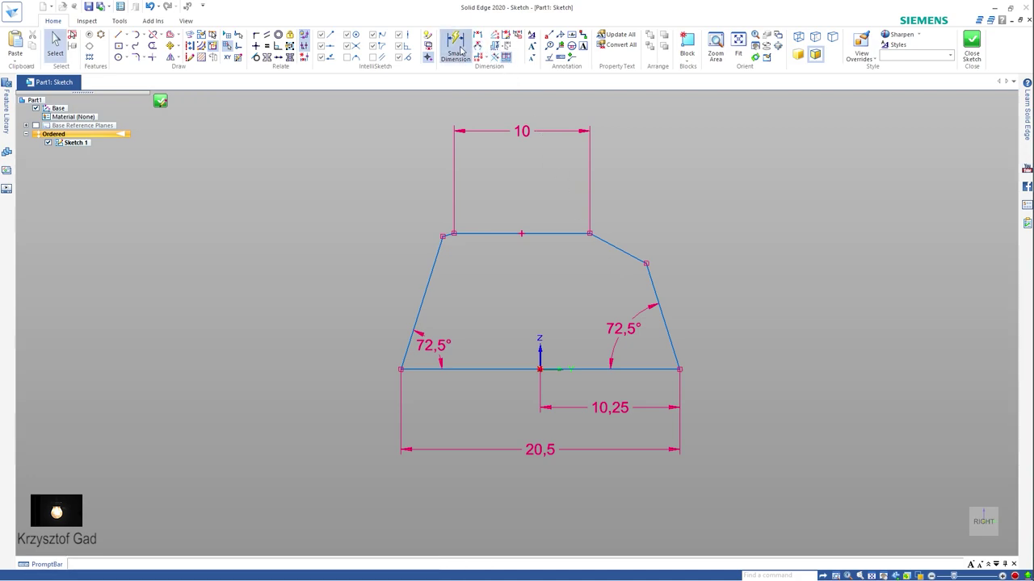
left_click(460, 51)
scroll(565, 267, "up", 1)
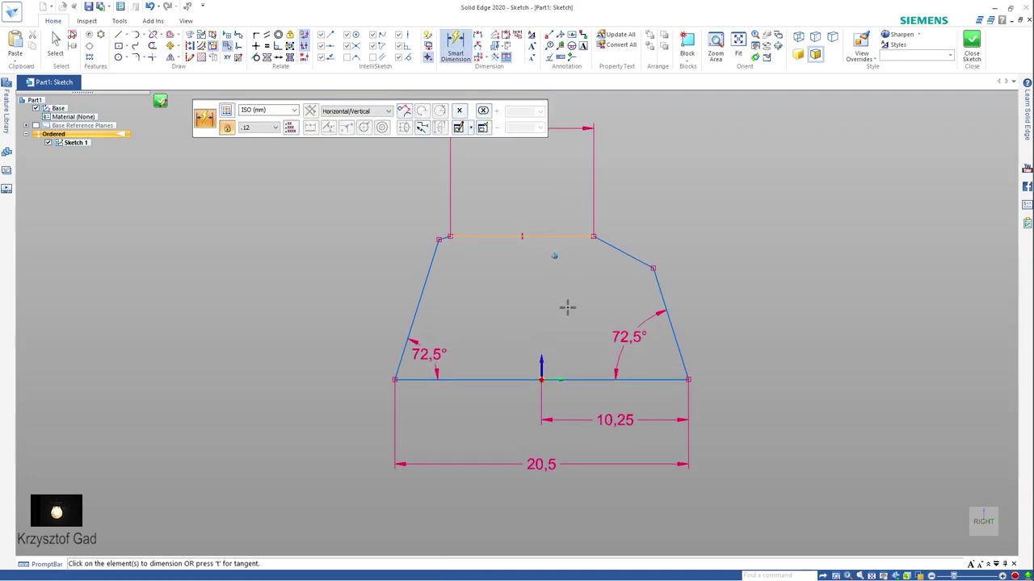
left_click(541, 364)
left_click(595, 238)
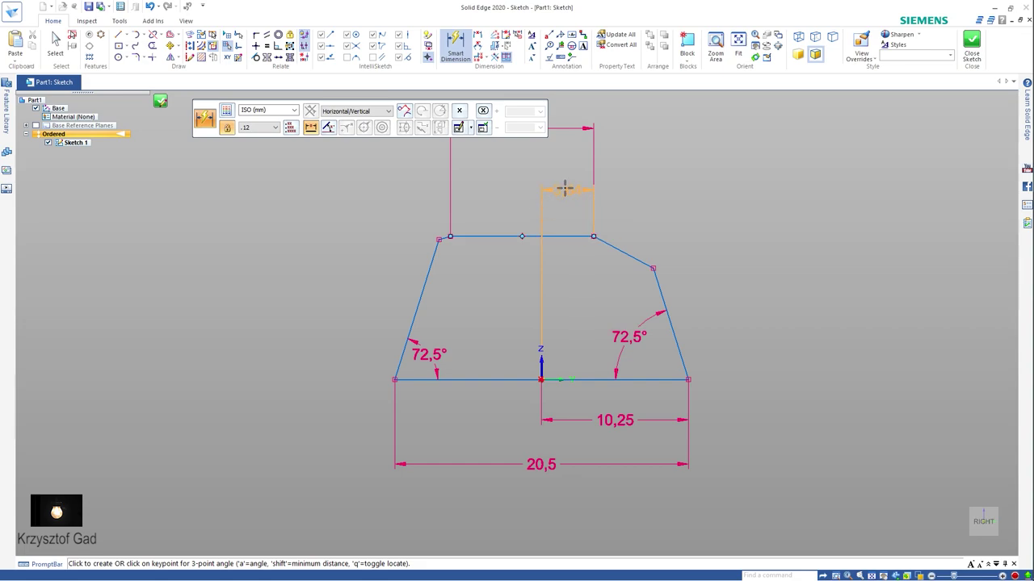
left_click(562, 188)
type("5")
key("Return")
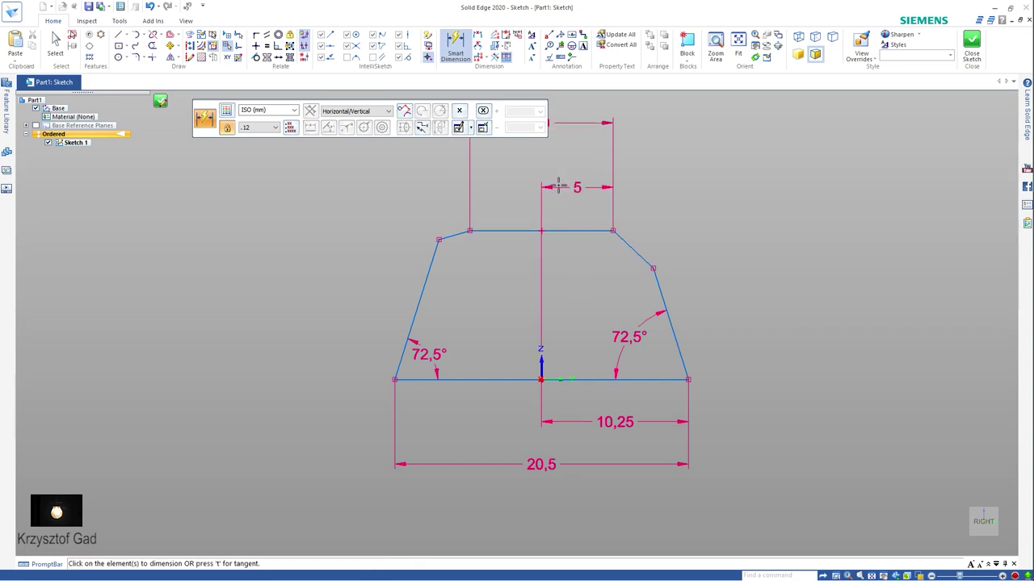
Add a right-side height of 5 and an overall height of 8.
scroll(558, 185, "up", 2)
left_click(637, 382)
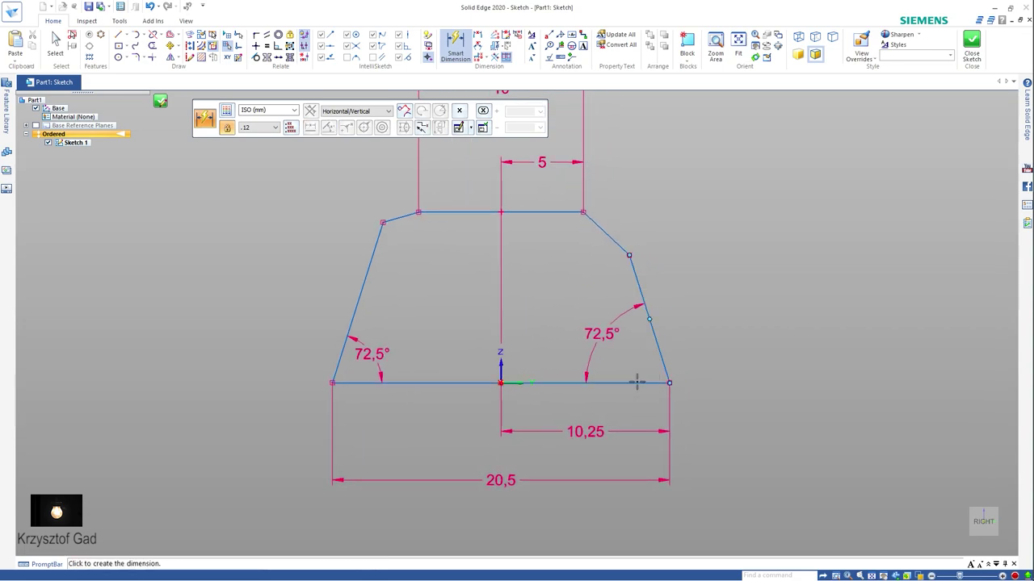
left_click(629, 256)
left_click(703, 294)
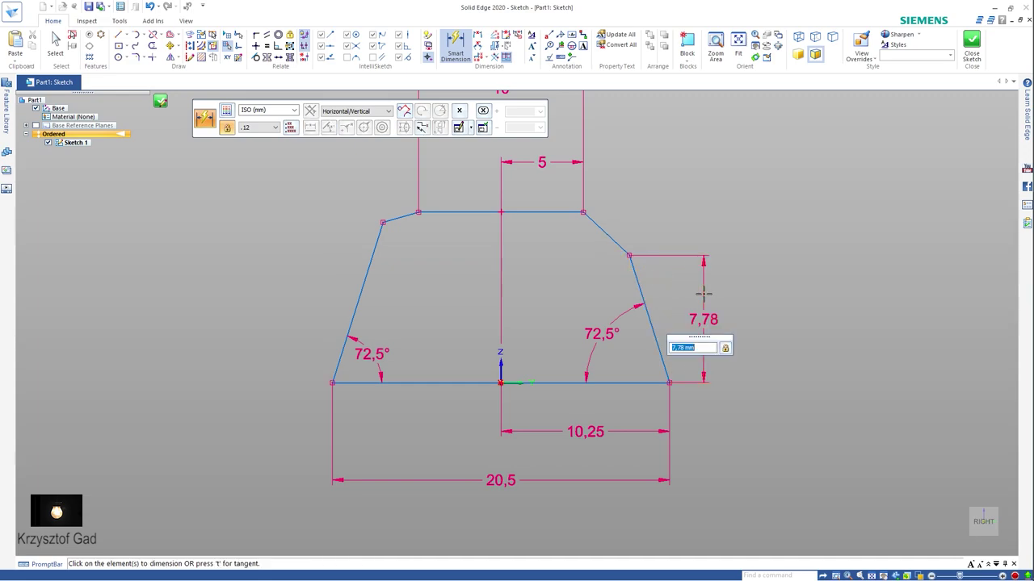
type("5")
key("Return")
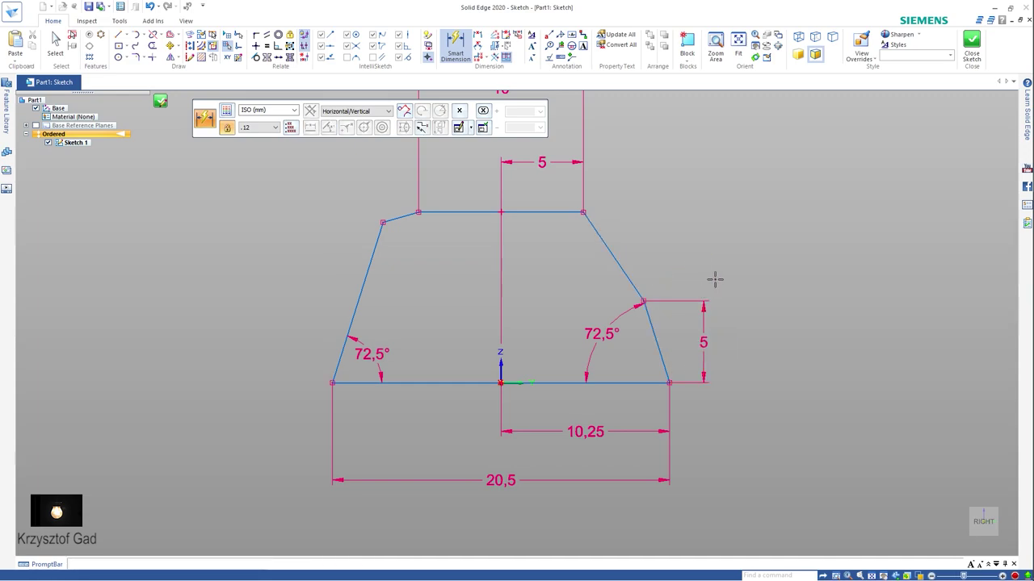
left_click(638, 382)
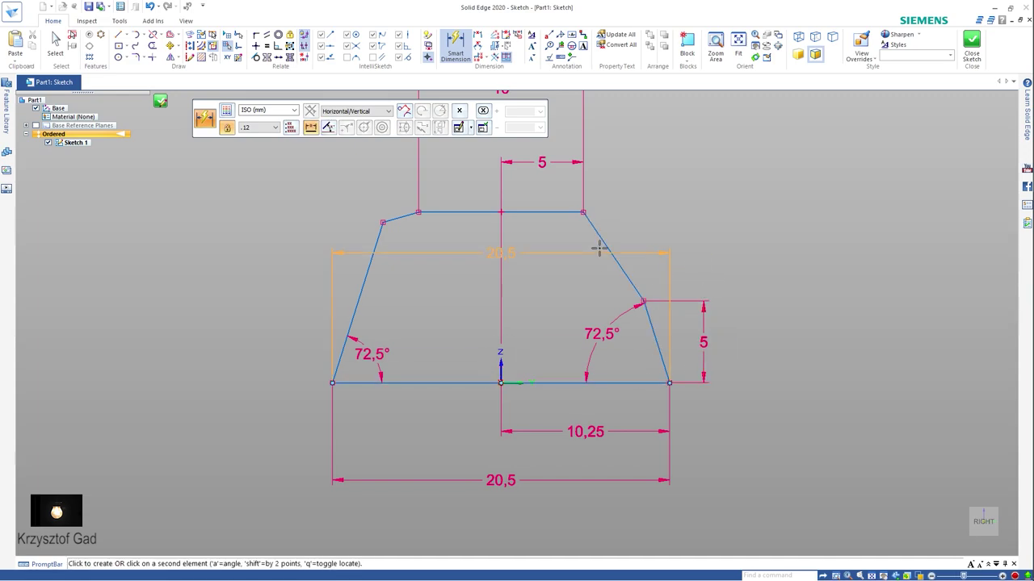
left_click(560, 212)
left_click(756, 274)
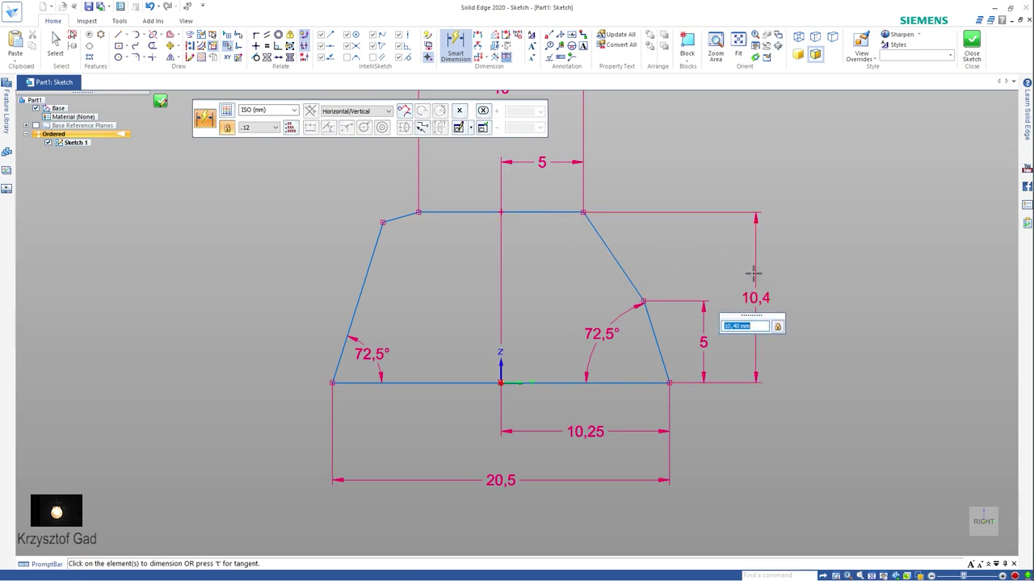
type("8")
key("Return")
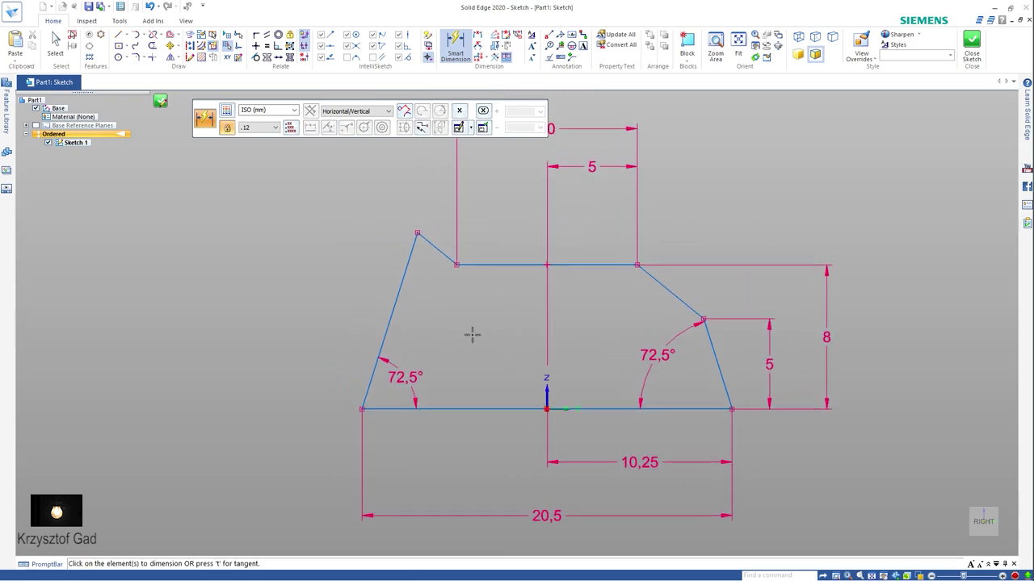
Dimension the left-side height to 5.
left_click(397, 409)
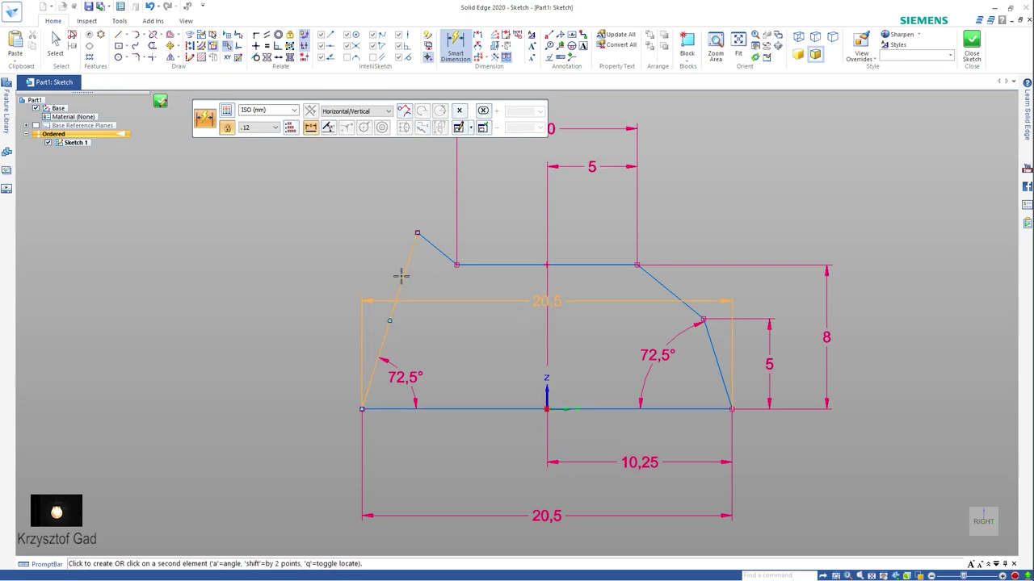
left_click(415, 233)
left_click(302, 331)
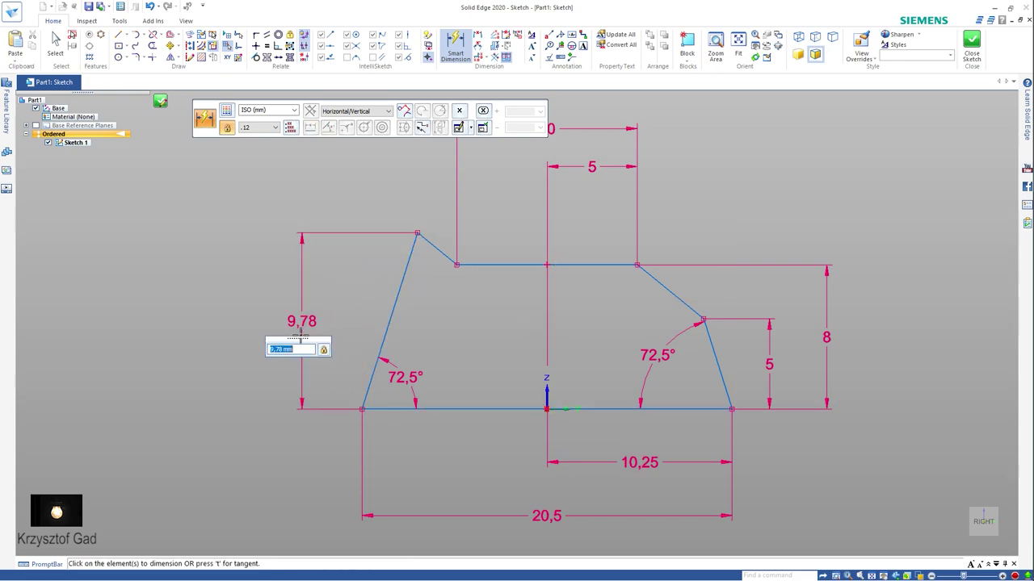
type("5")
key("Return")
Fit the view, close the sketch and finish it.
key("ctrl+shift+f")
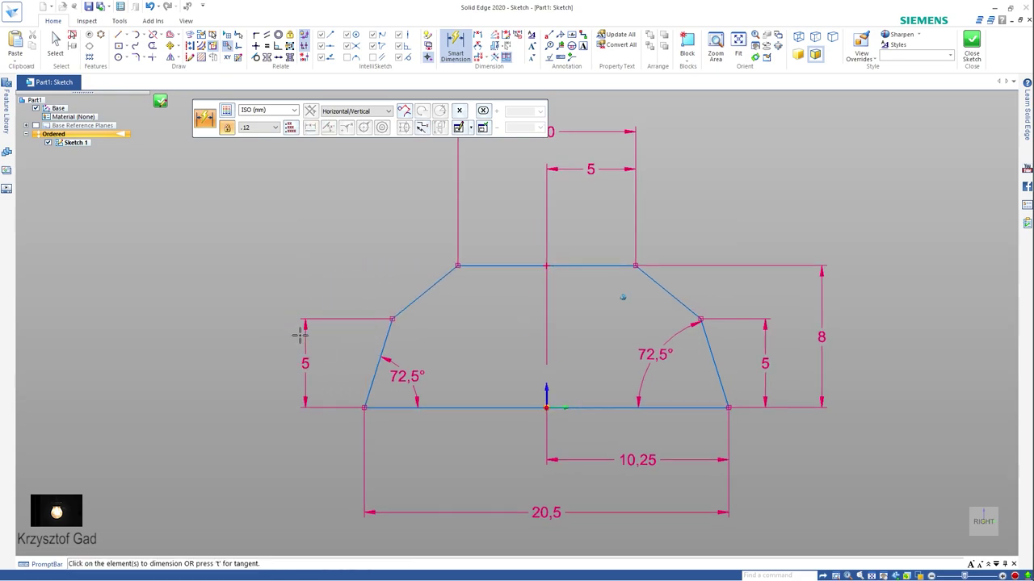
left_click(971, 45)
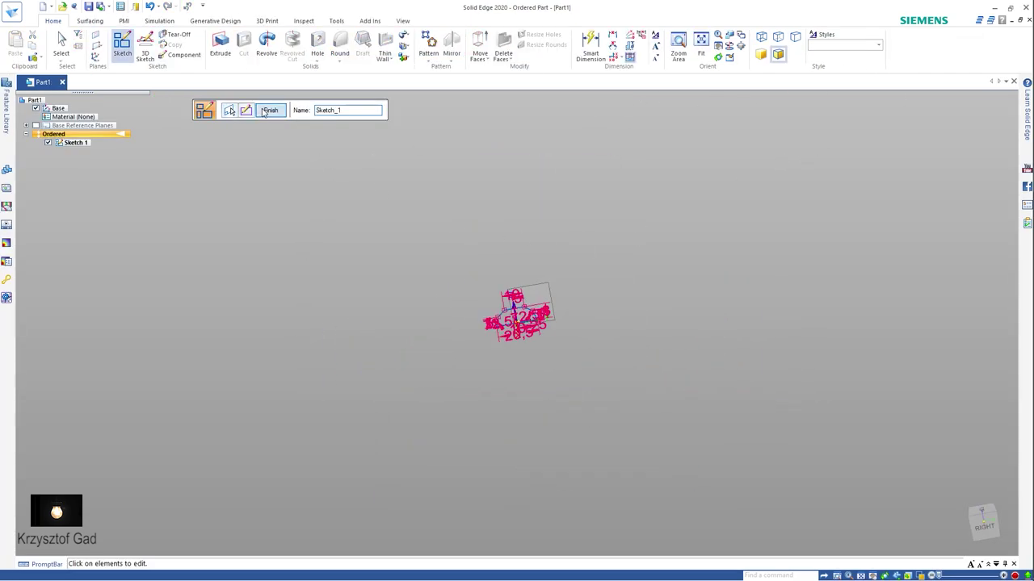
left_click(263, 111)
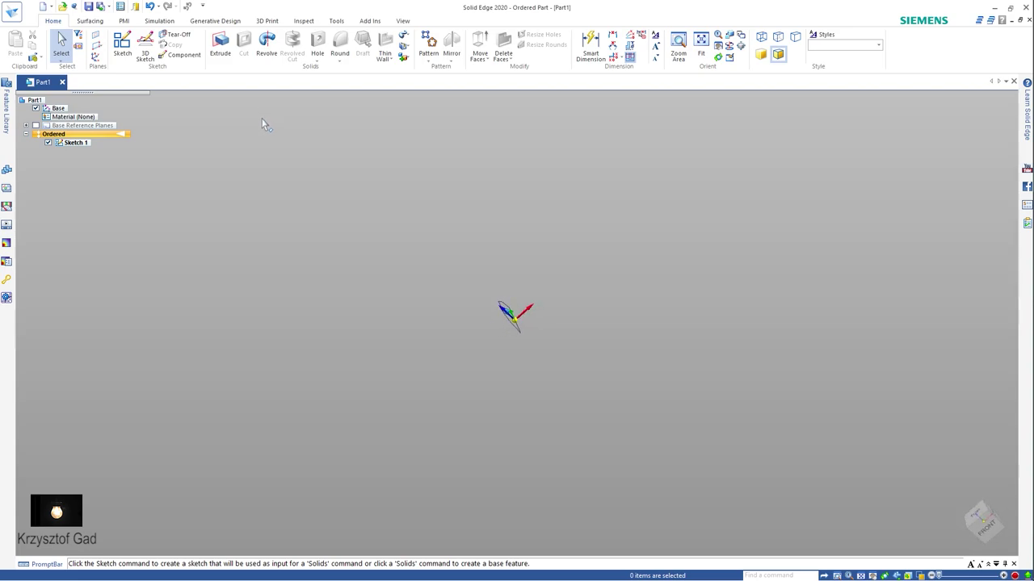
Extrude the sketch profile 7 mm non-symmetrically into Protrusion 1, then hide Sketch 1.
left_click(221, 44)
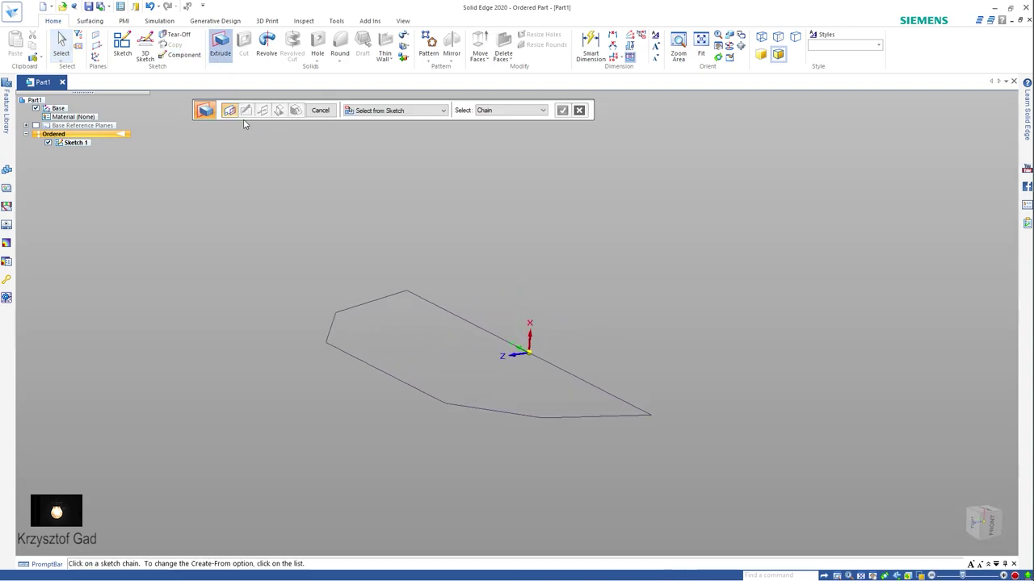
left_click(330, 328)
right_click(333, 278)
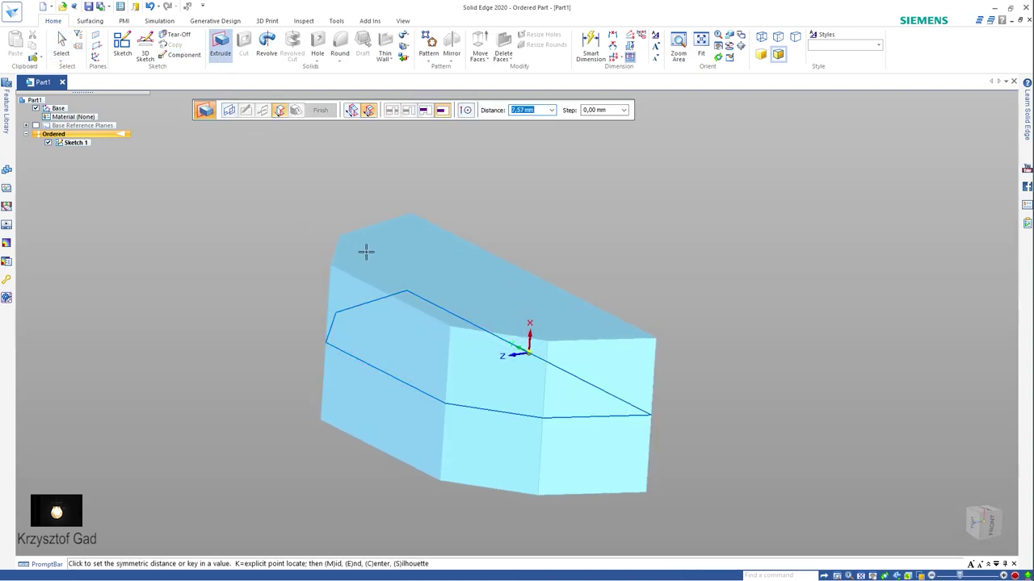
left_click(350, 113)
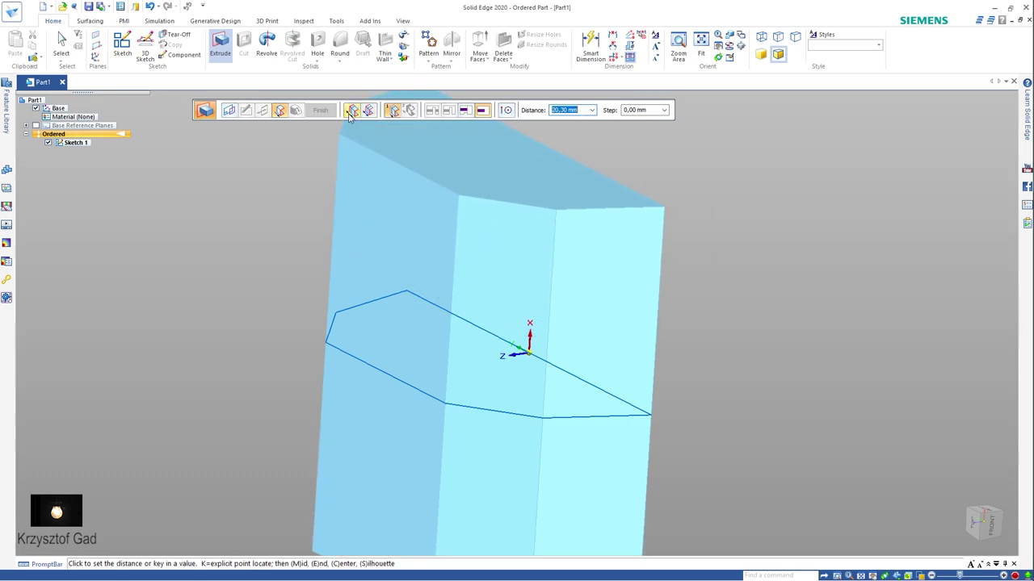
left_click(393, 112)
left_click(350, 113)
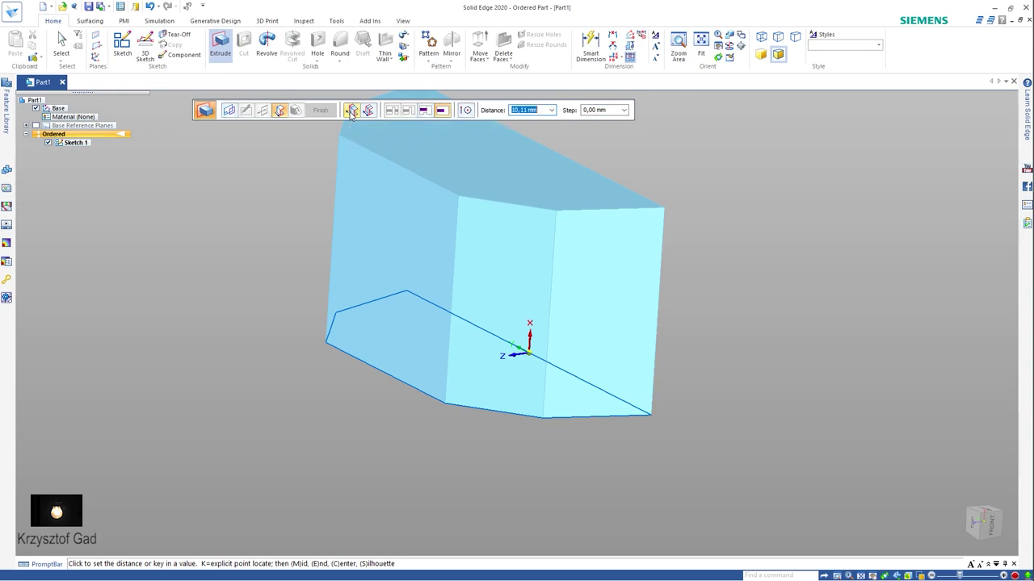
key("Return")
left_click(351, 156)
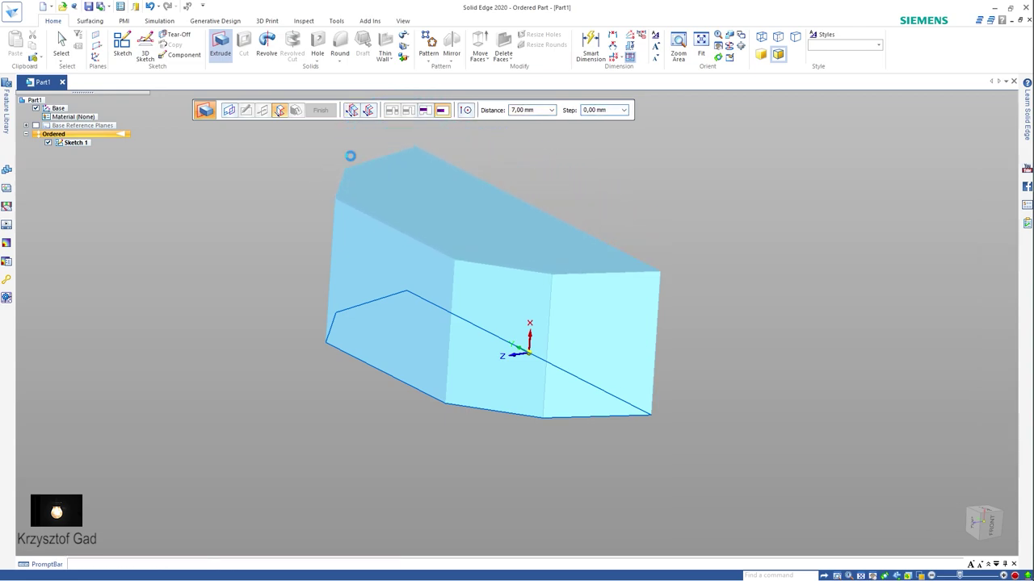
right_click(207, 230)
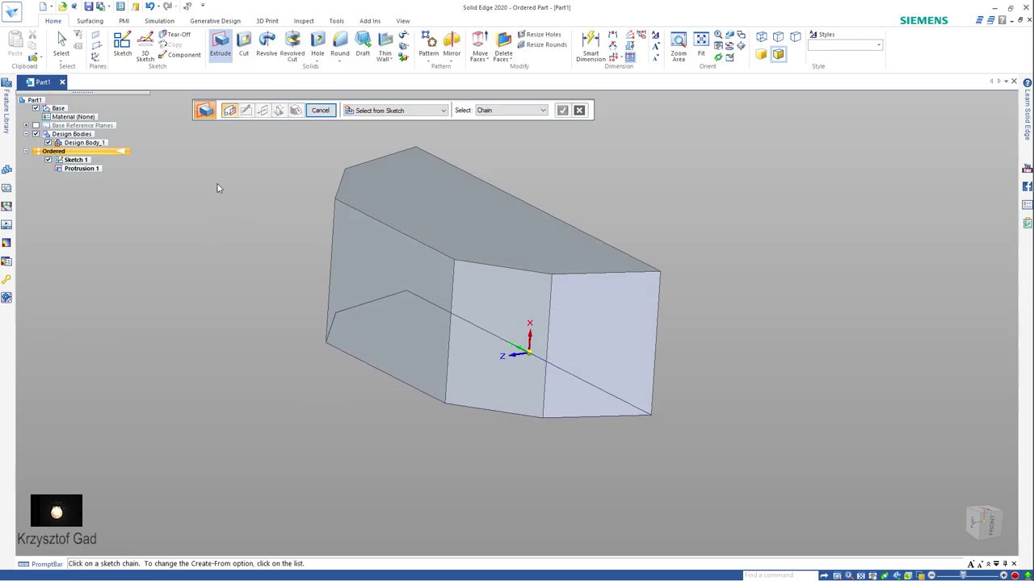
left_click(331, 112)
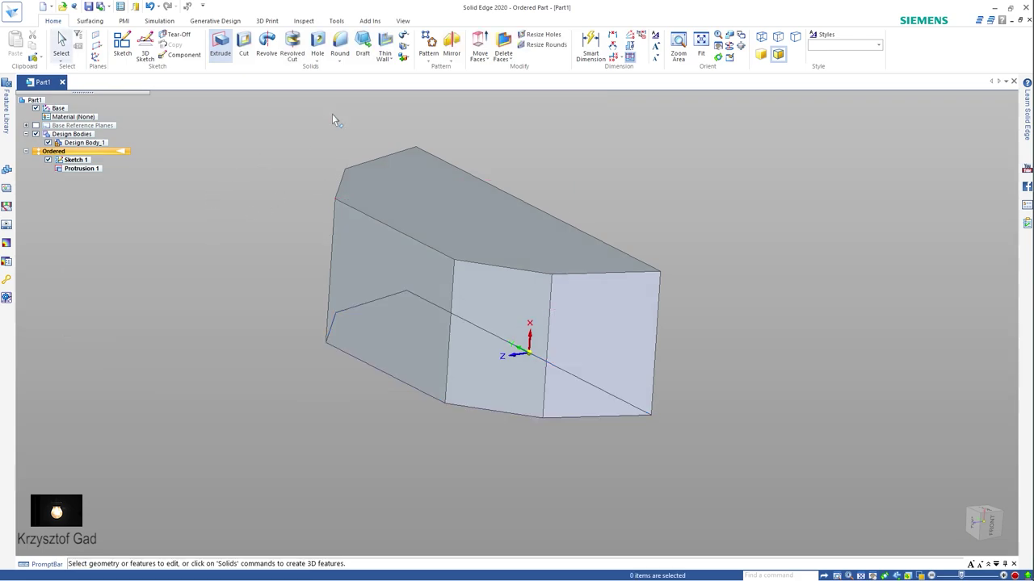
left_click(47, 161)
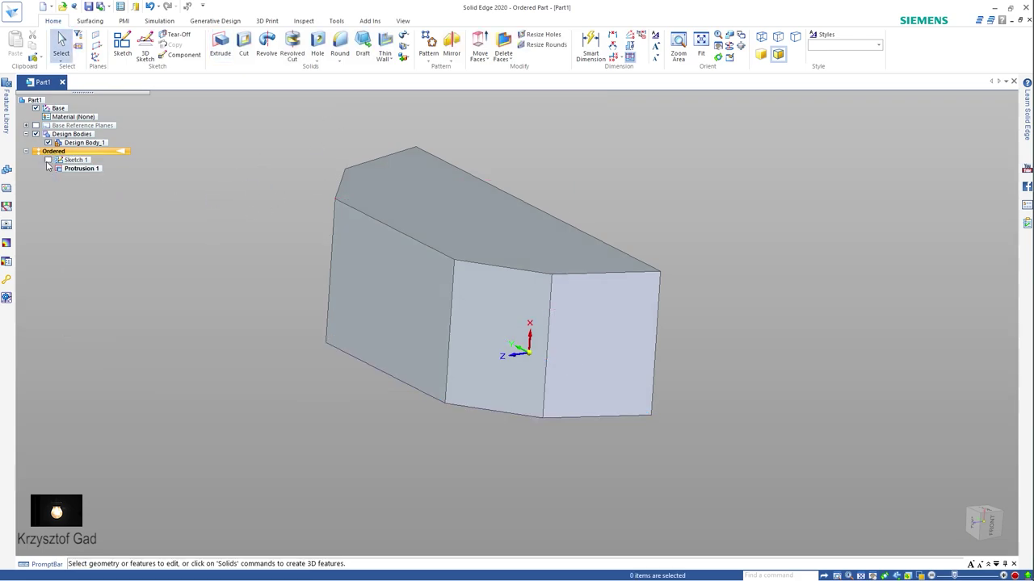
Start a Hole and set its ISO Metric hole options to diameter 2.
left_click(317, 47)
middle_click_drag(454, 288, 243, 131)
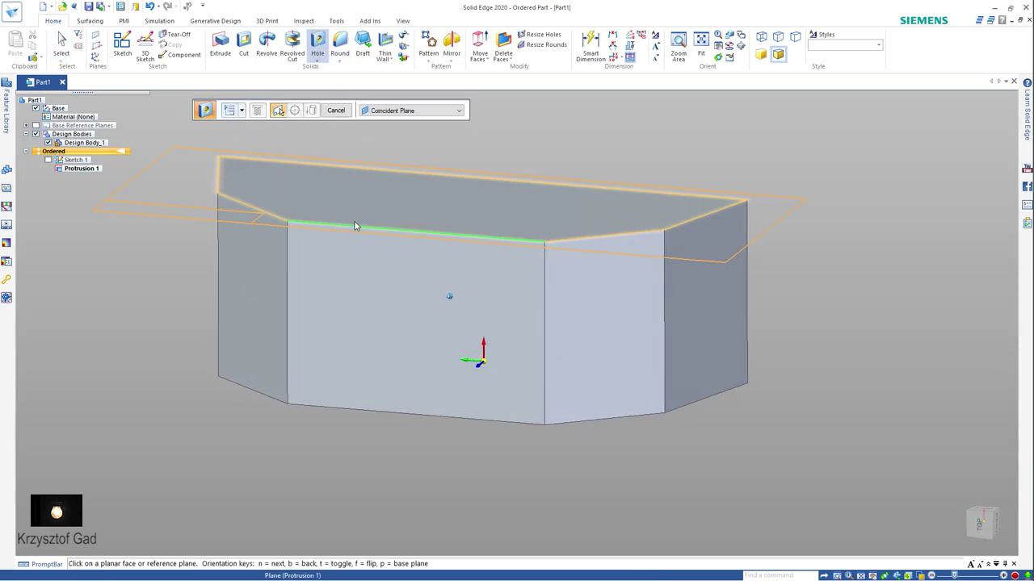
left_click(228, 111)
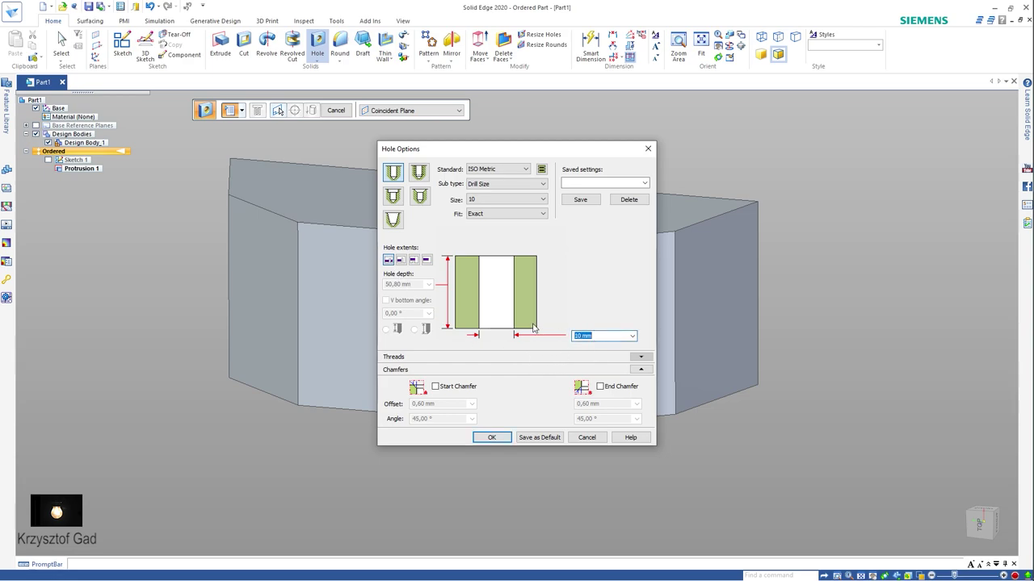
type("2")
middle_click_drag(525, 492, 536, 495)
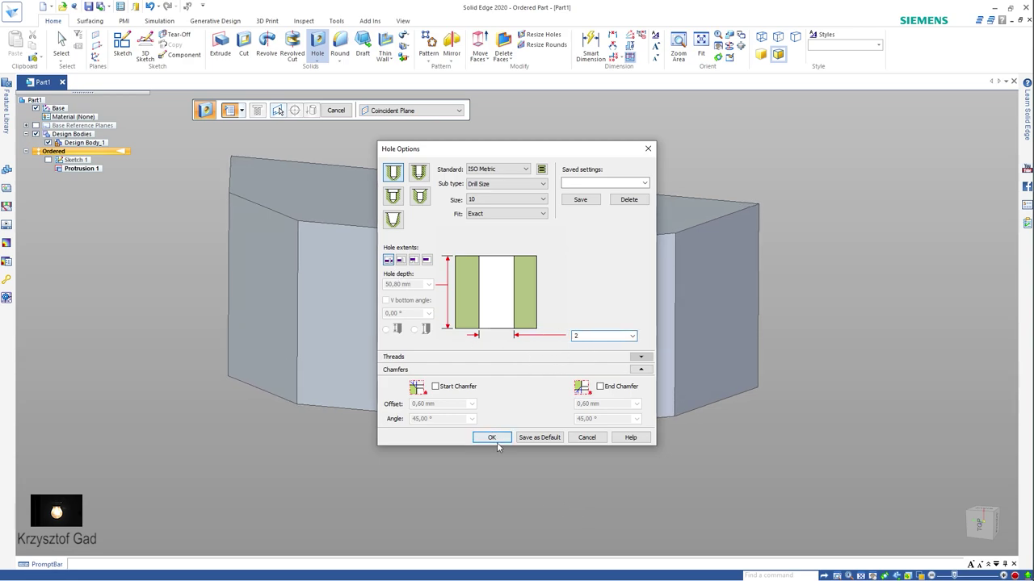
left_click(494, 437)
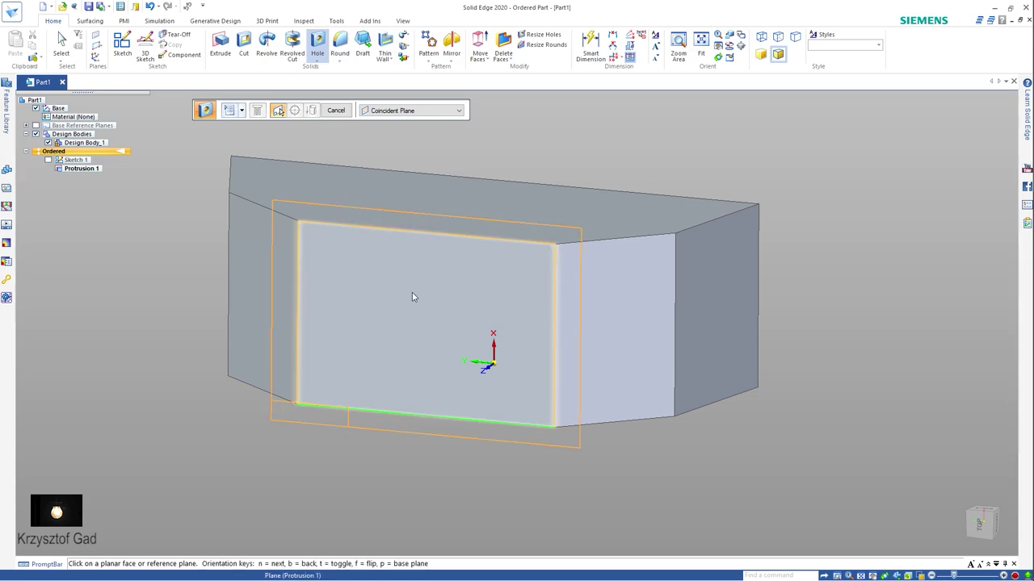
Place the hole on the front middle face, 3,5 below the top edge.
left_click(411, 293)
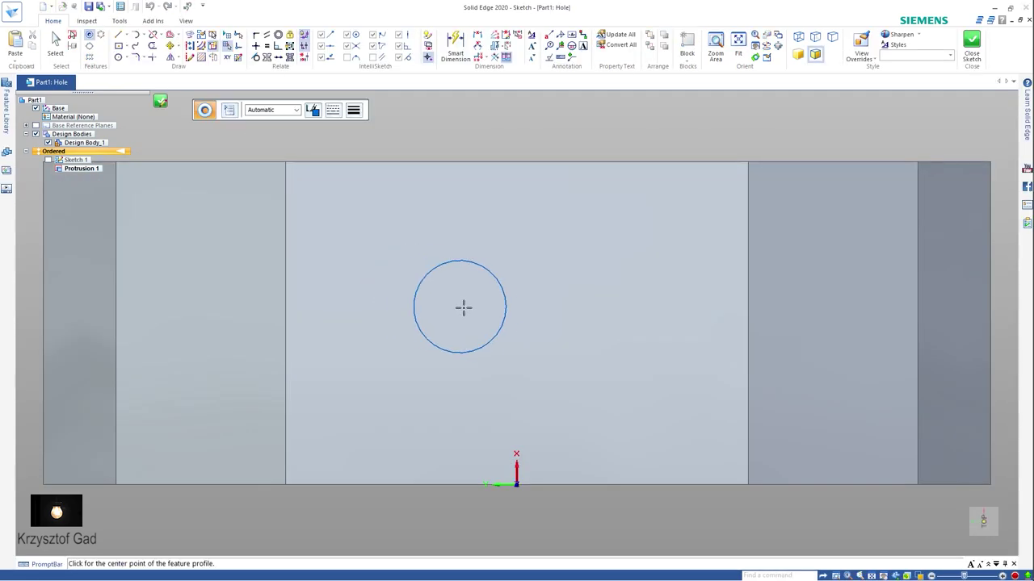
left_click(517, 280)
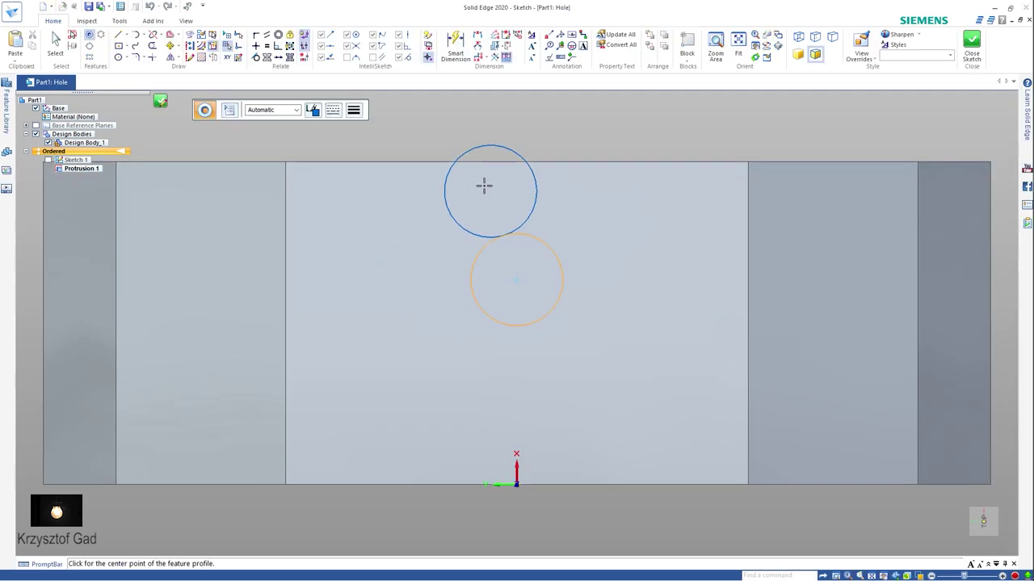
left_click(455, 44)
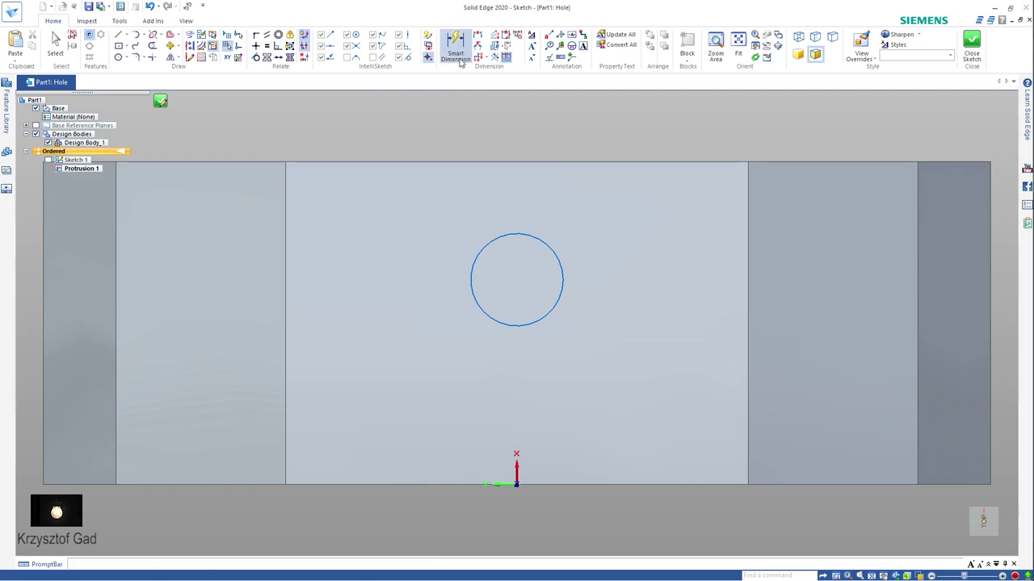
left_click(557, 255)
left_click(572, 162)
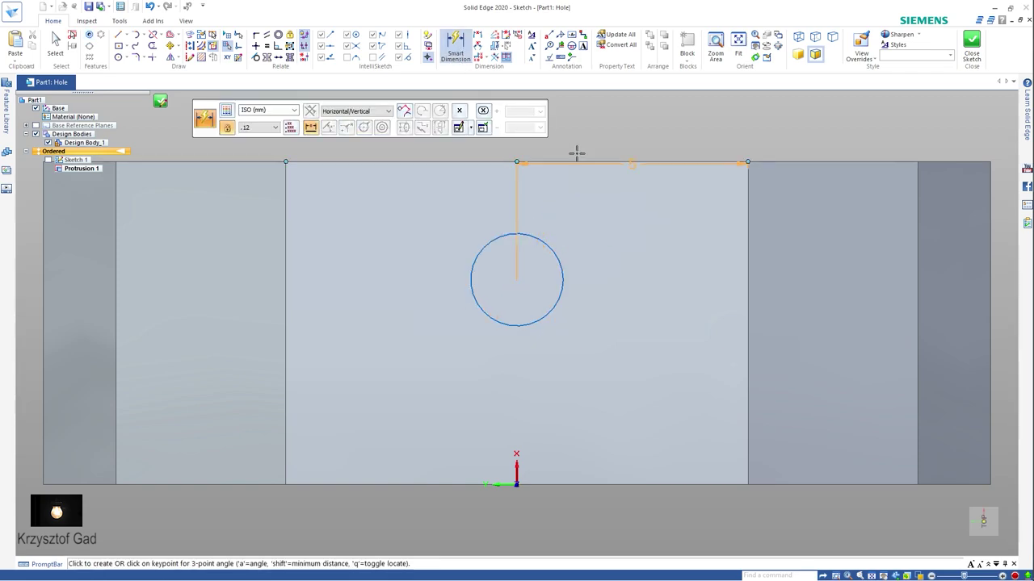
left_click(784, 221)
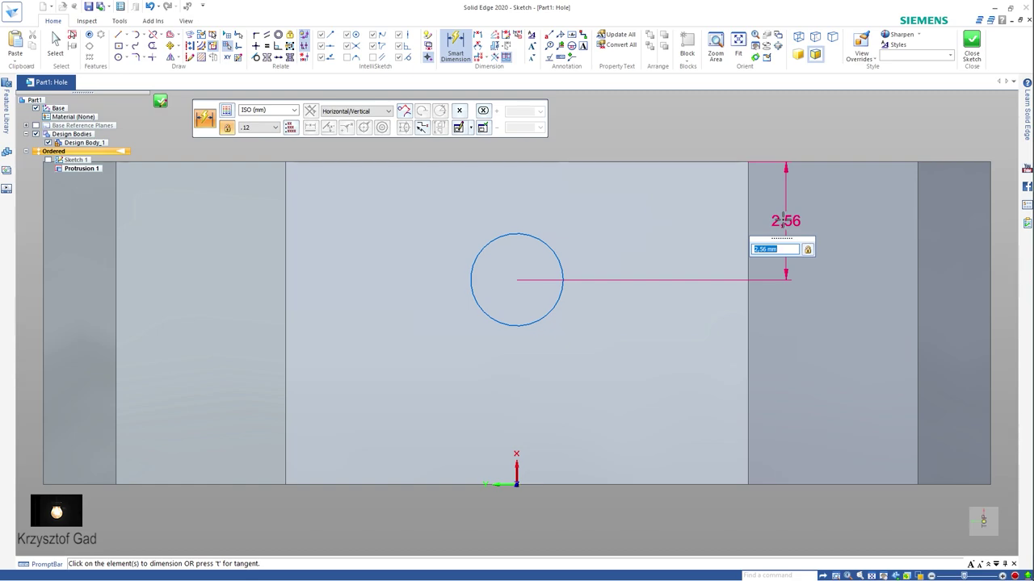
type("5")
key("Return")
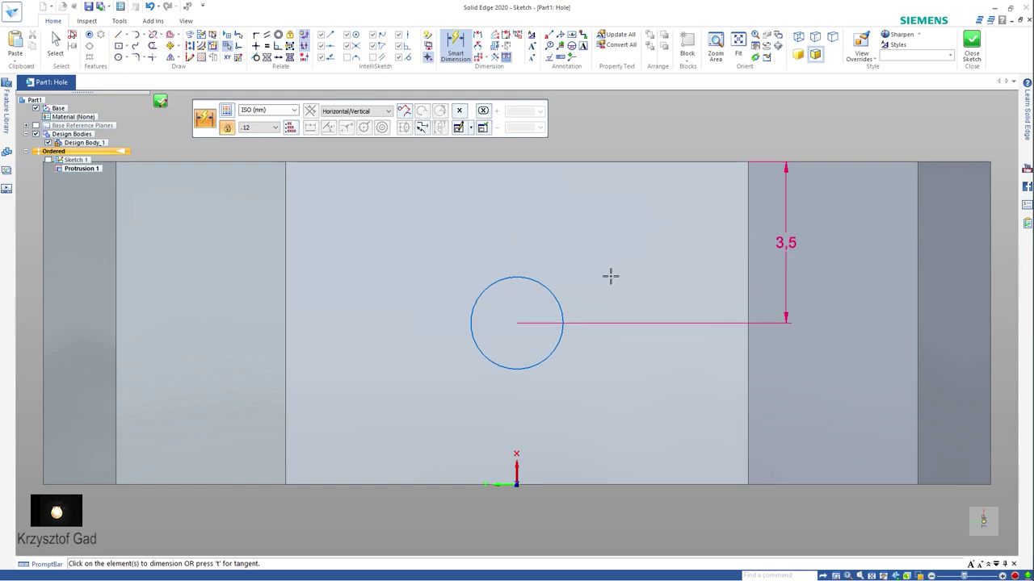
key("Escape")
Centre the hole horizontally on the origin with a 0 offset dimension.
left_click_drag(556, 300, 525, 306)
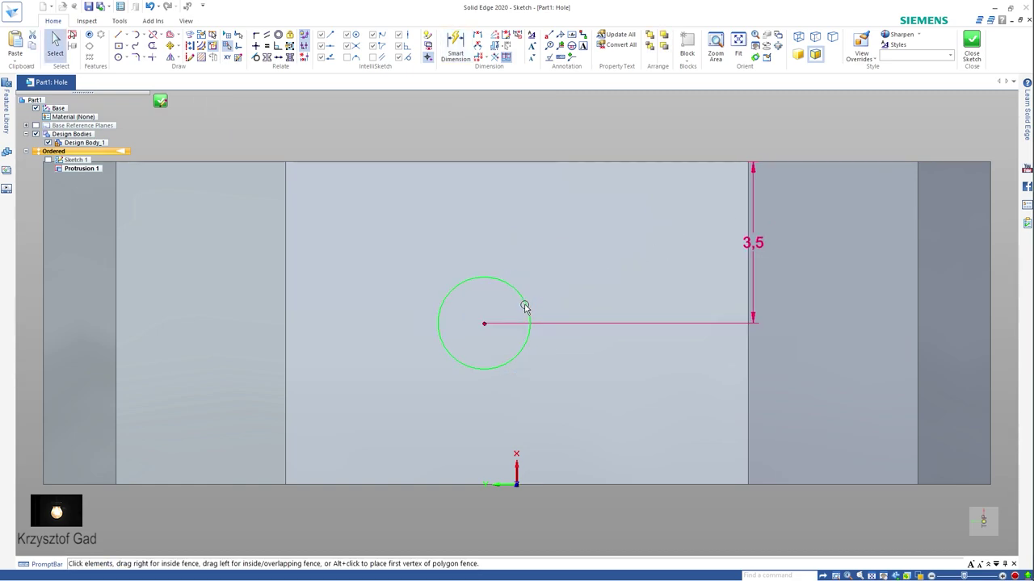
left_click(455, 47)
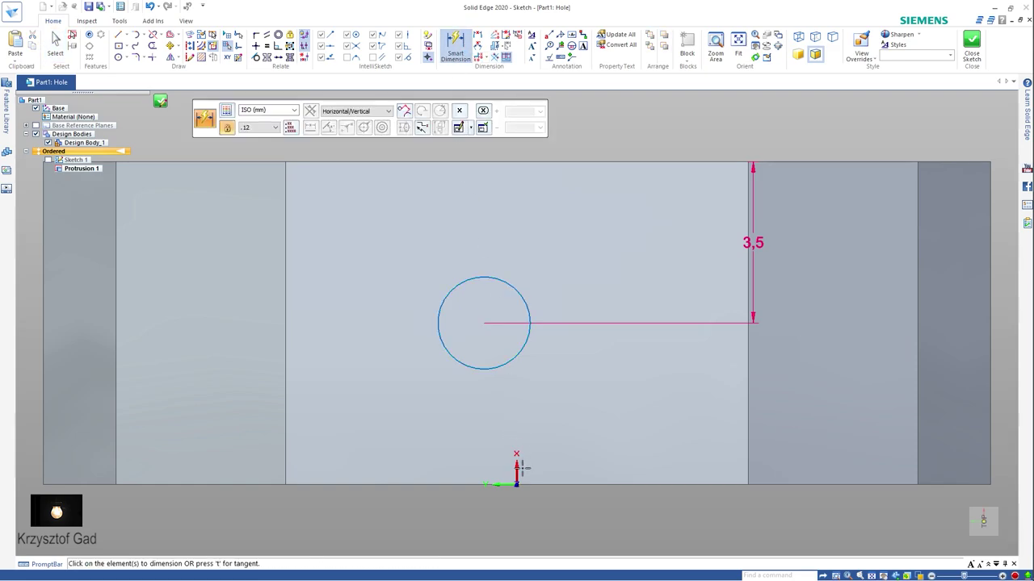
left_click(501, 365)
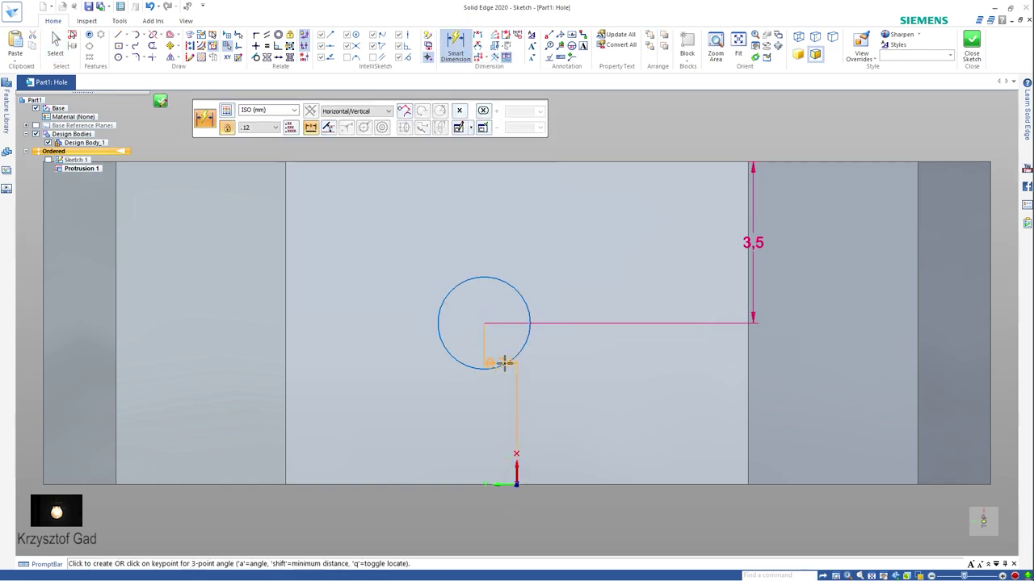
left_click(514, 525)
type("0.71")
key("Return")
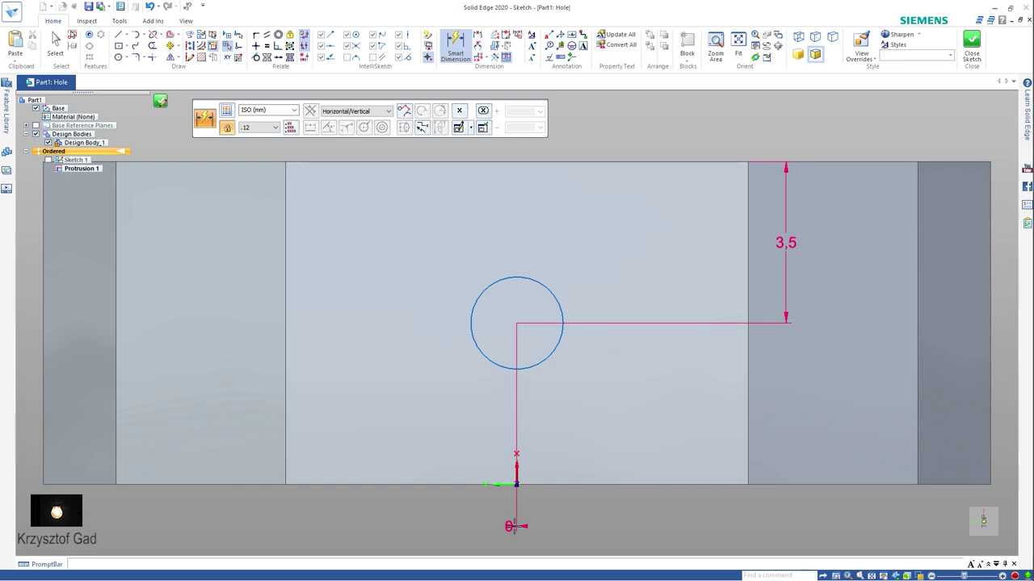
Close the hole sketch and finish the Hole 1 feature.
left_click(971, 42)
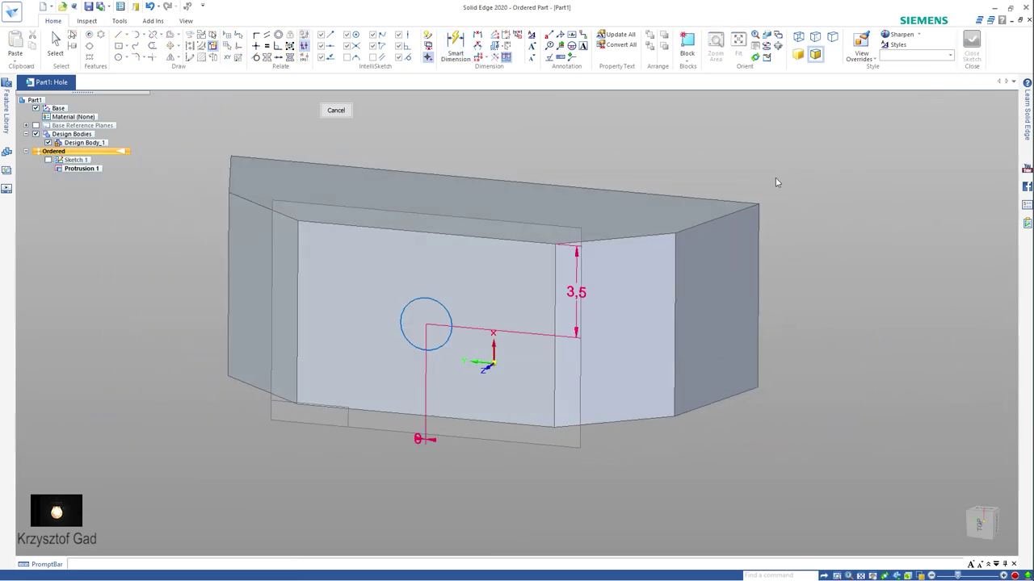
left_click(336, 111)
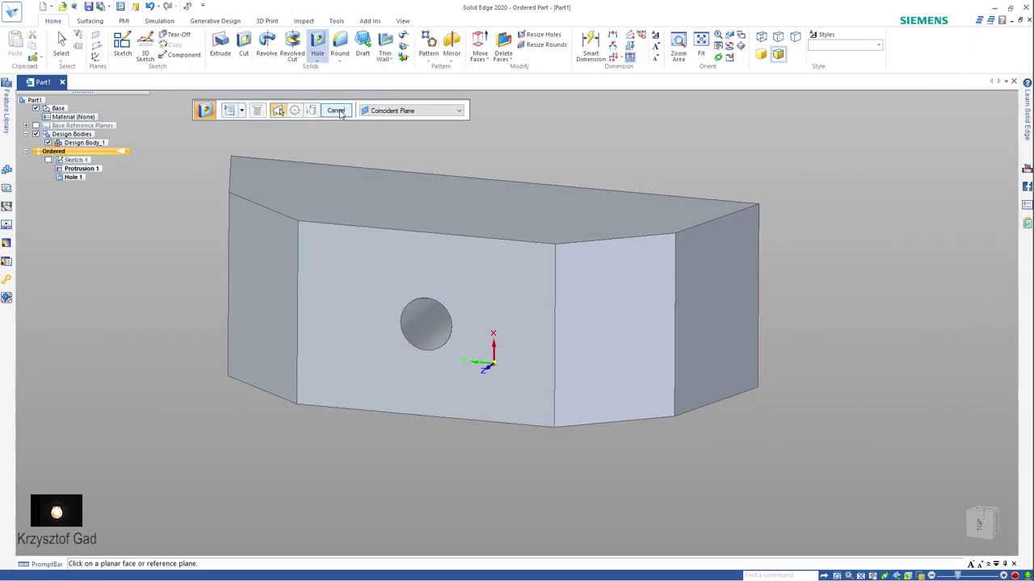
left_click(337, 111)
Switch to a dimetric view and paint the whole body red with Part Painter.
key("ctrl+j")
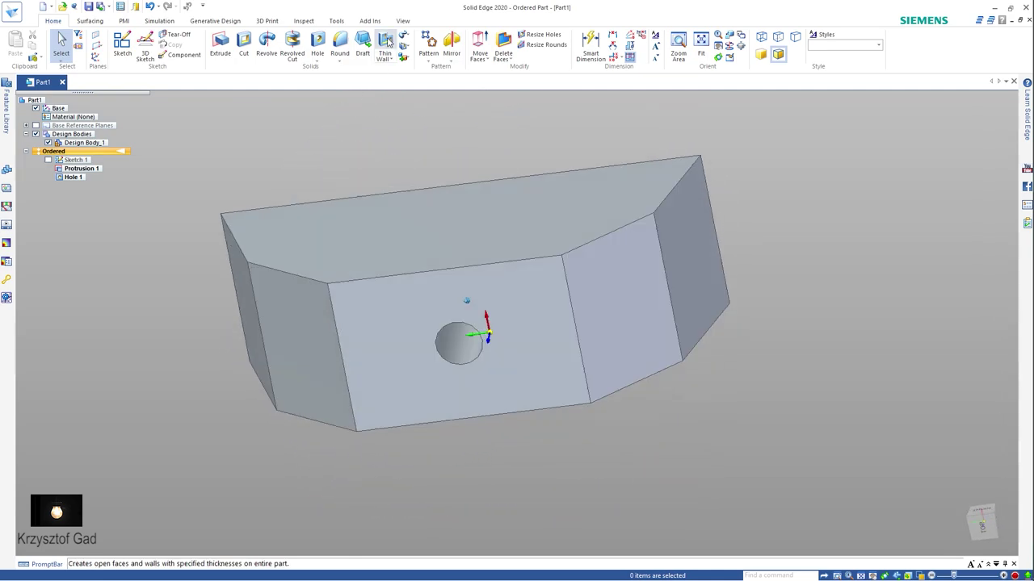
left_click(403, 21)
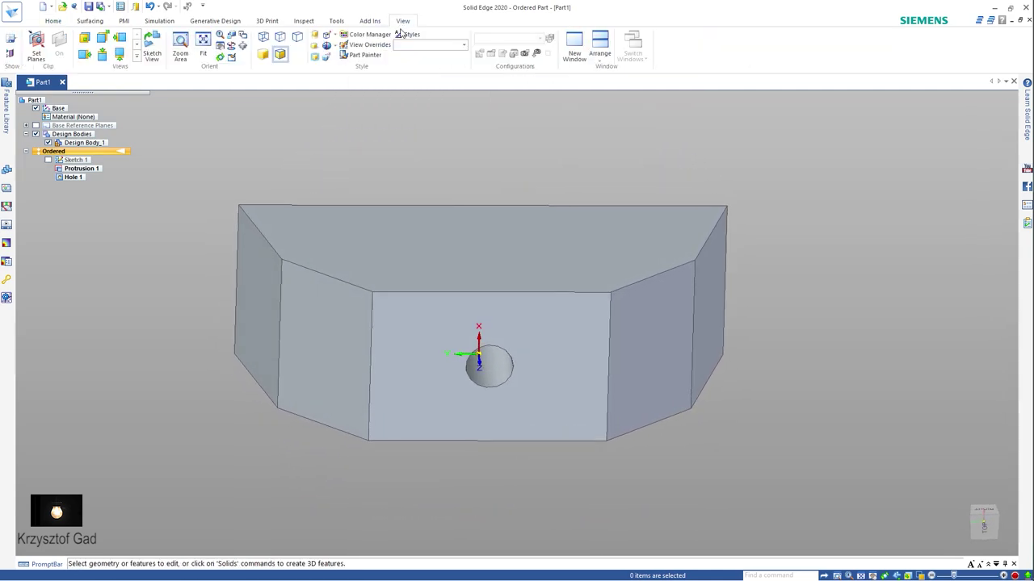
left_click(365, 54)
left_click(351, 231)
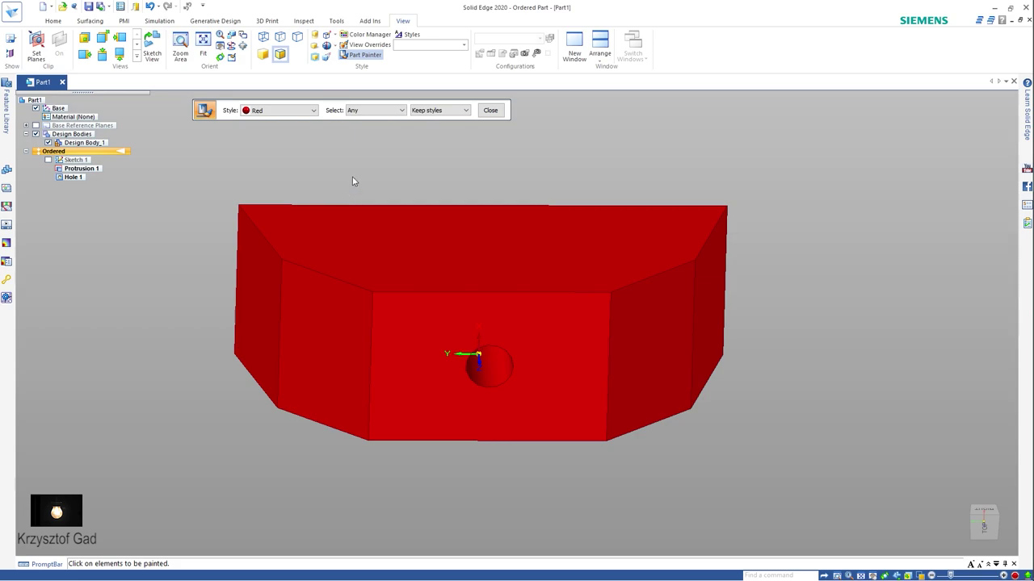
left_click(489, 109)
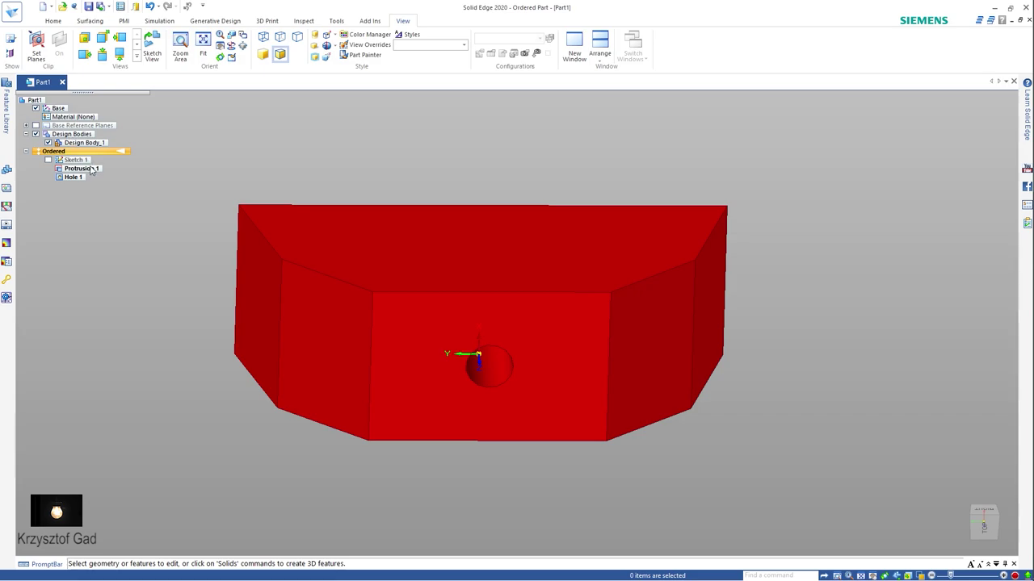
Assign Plastic ABS (extra strong) as the part material.
right_click(78, 118)
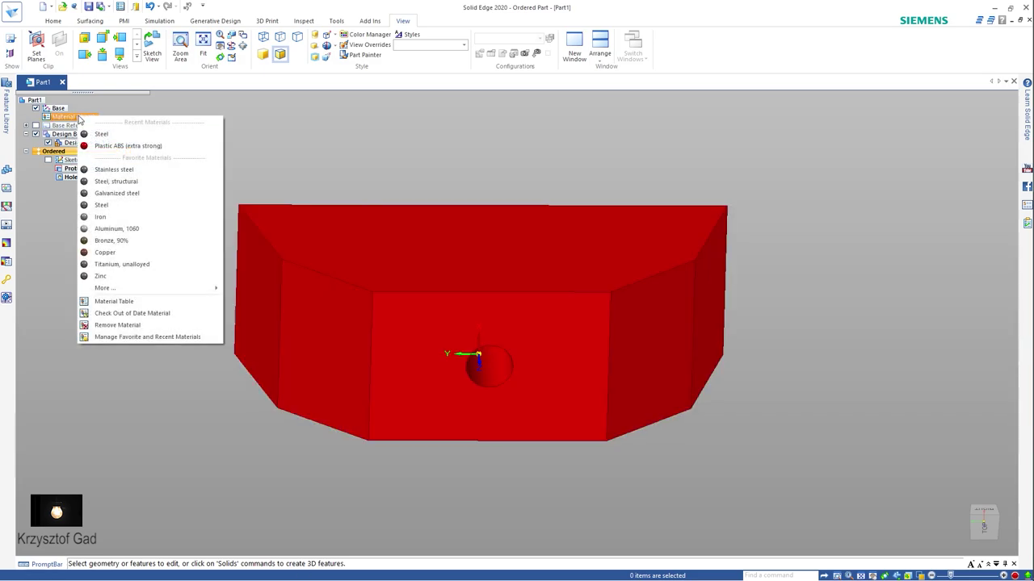
left_click(113, 146)
left_click(550, 333)
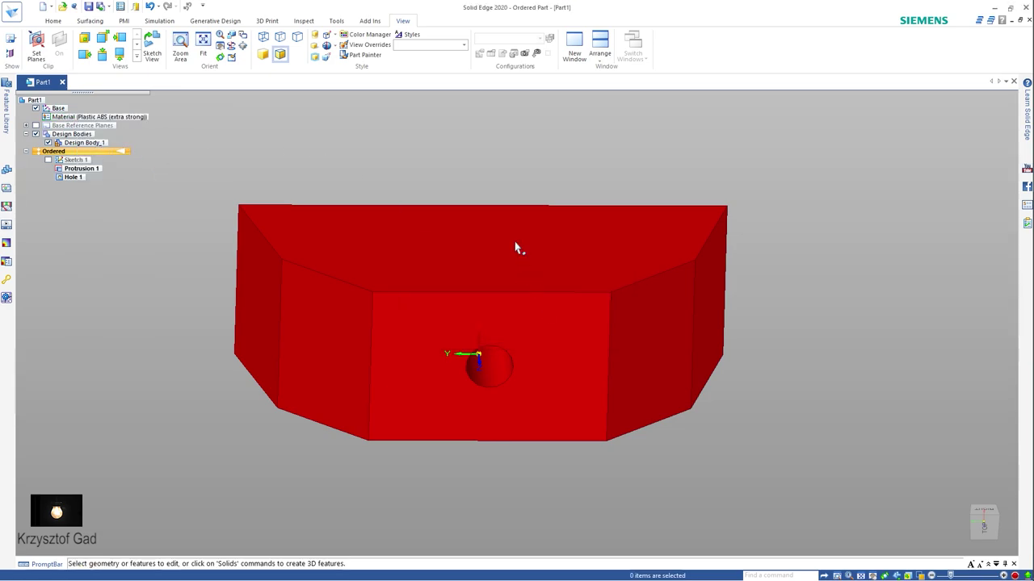
middle_click_drag(515, 247, 178, 150)
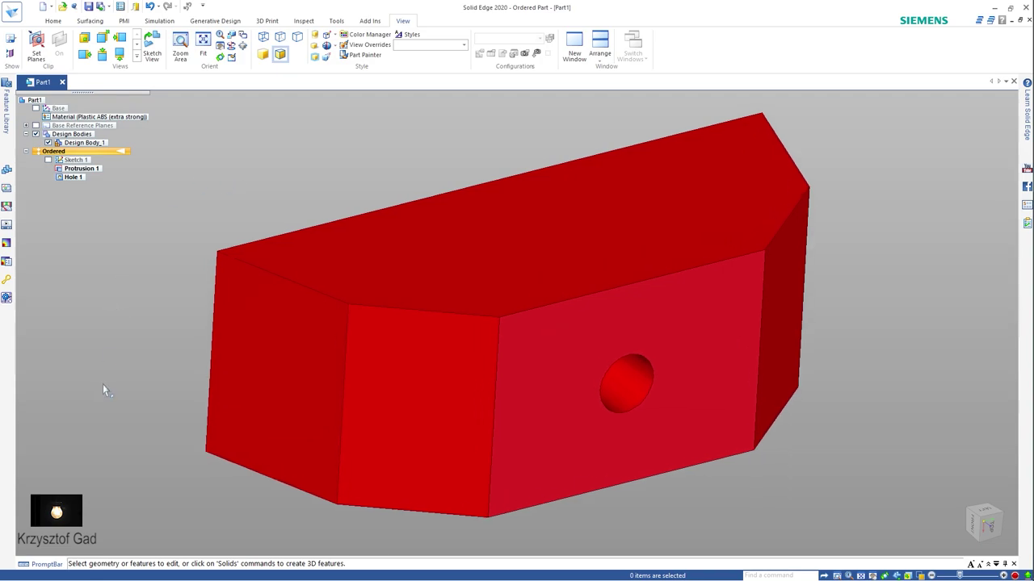
Start an ISO Metric Draft drawing of the active part at 5:1 scale.
left_click(13, 11)
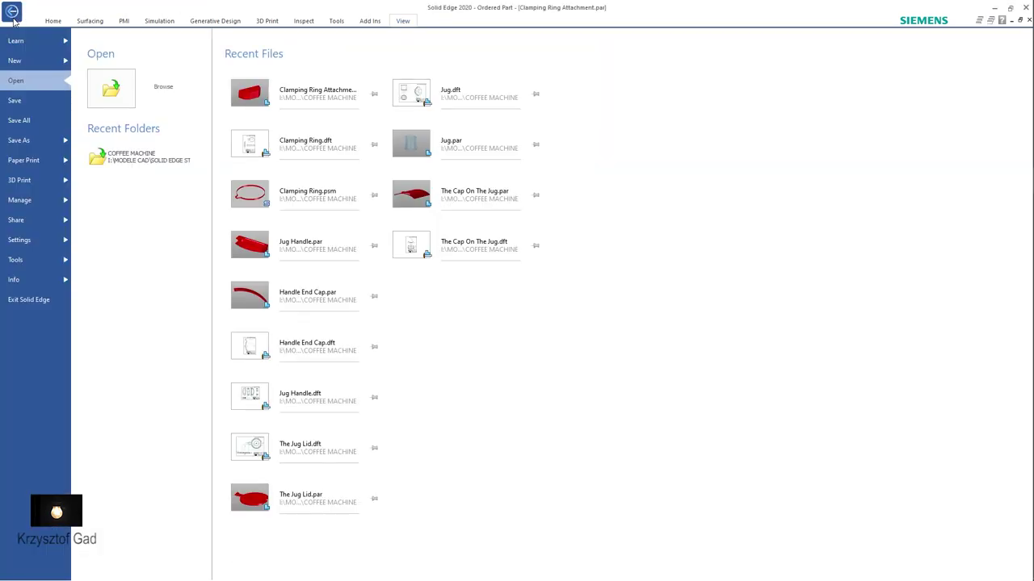
left_click(35, 62)
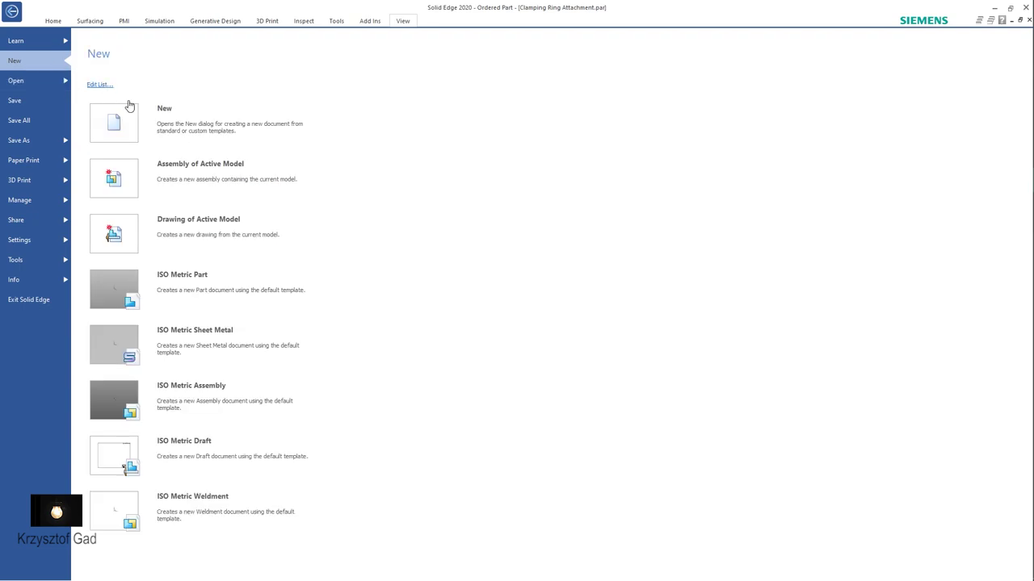
left_click(249, 229)
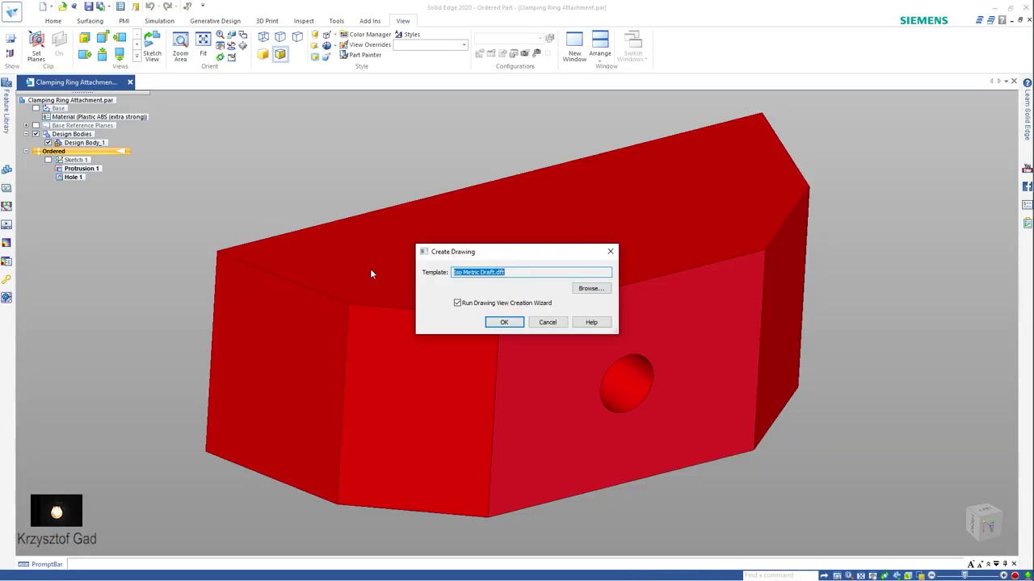
left_click(504, 323)
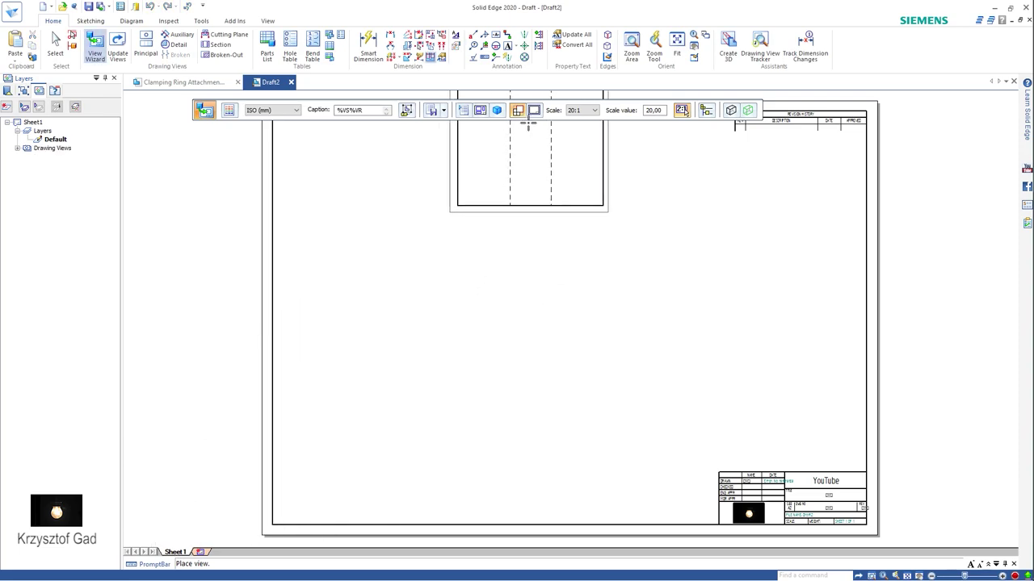
left_click(577, 112)
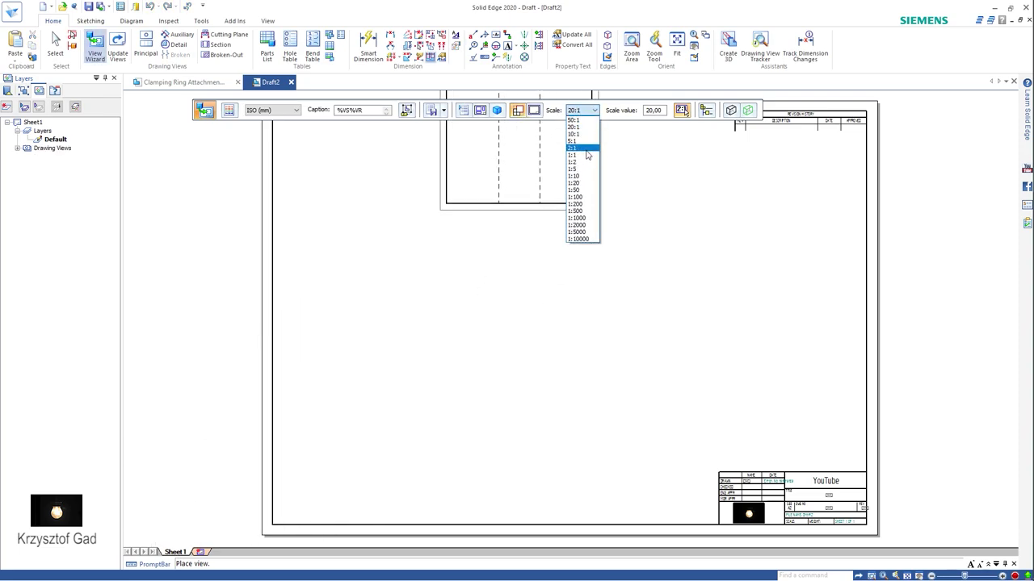
left_click(586, 142)
Set a custom top-view orientation for the primary drawing view.
left_click(481, 110)
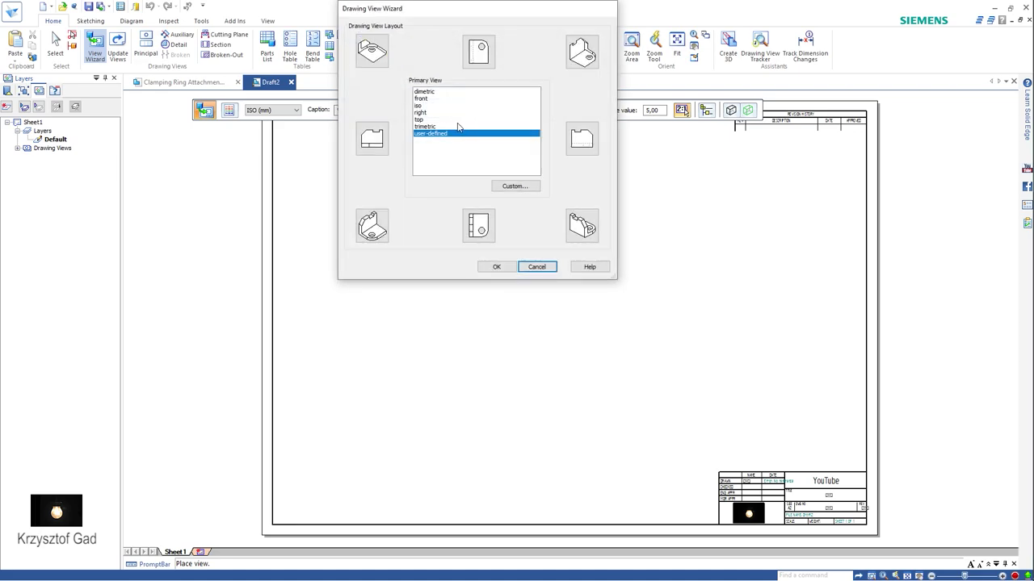
left_click(448, 106)
left_click(450, 98)
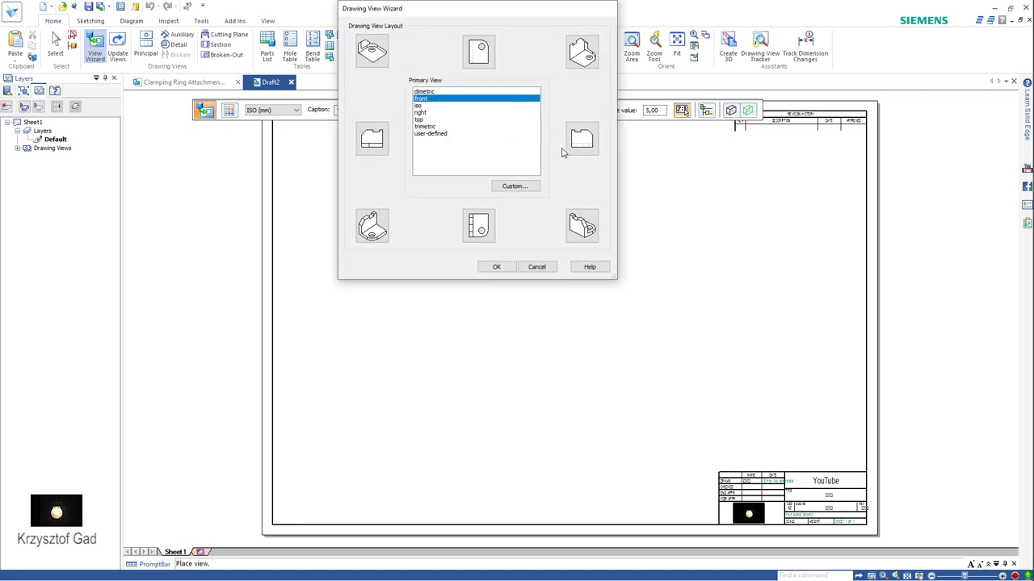
left_click(520, 187)
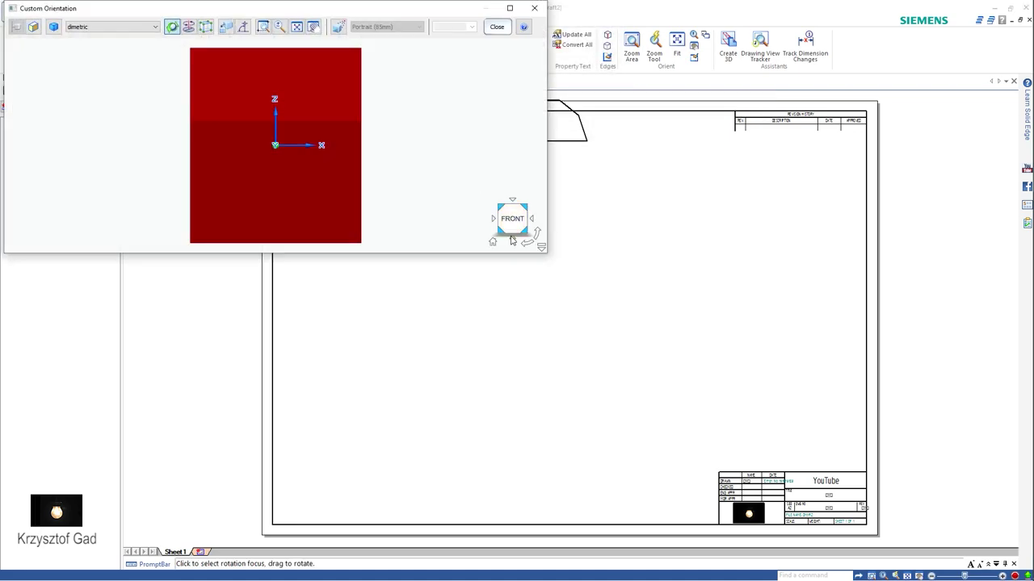
left_click(513, 240)
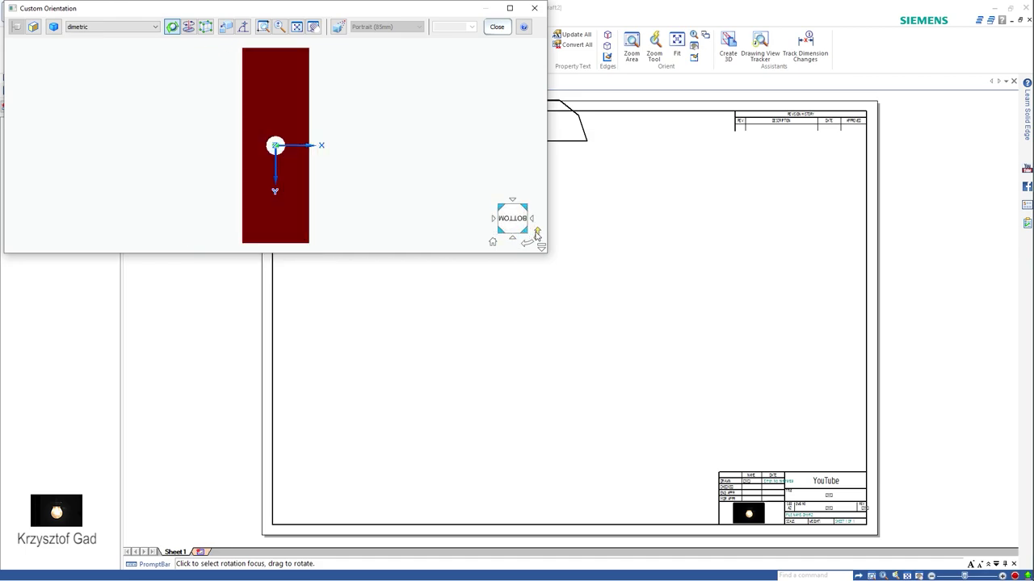
left_click(537, 233)
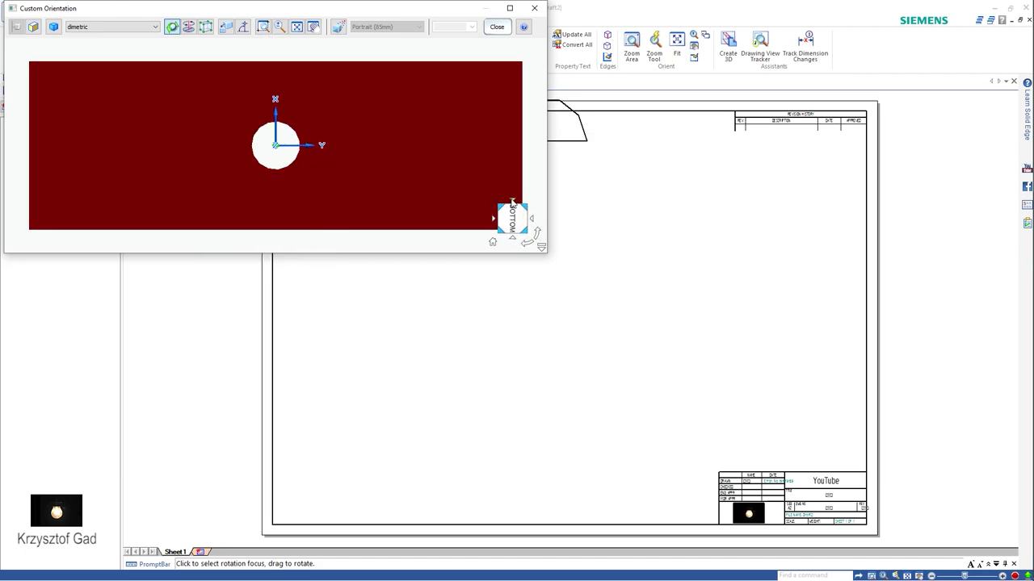
left_click(512, 202)
left_click(512, 202)
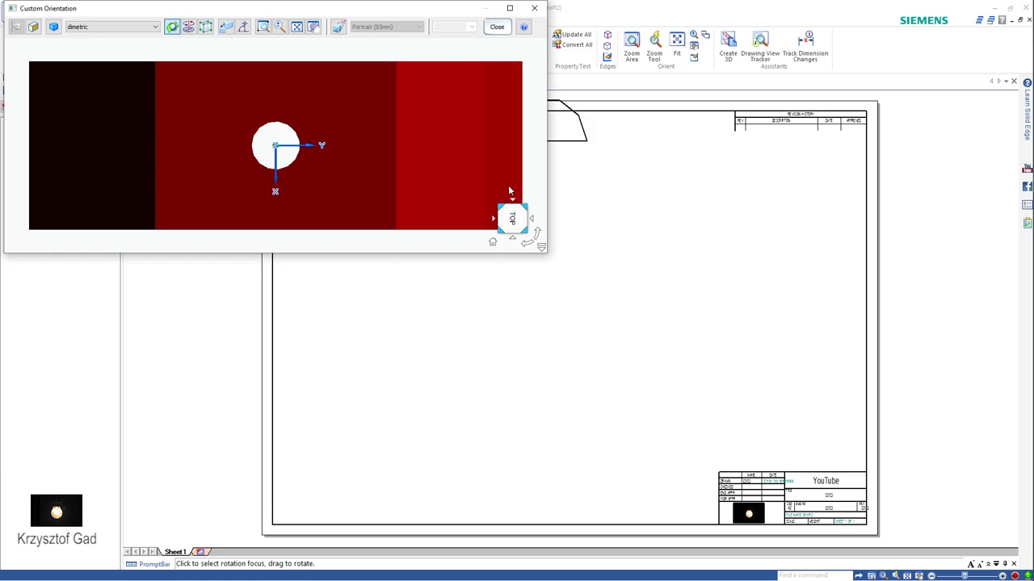
left_click(498, 27)
Place the top view on the sheet's left side and project a view above it.
left_click(535, 415)
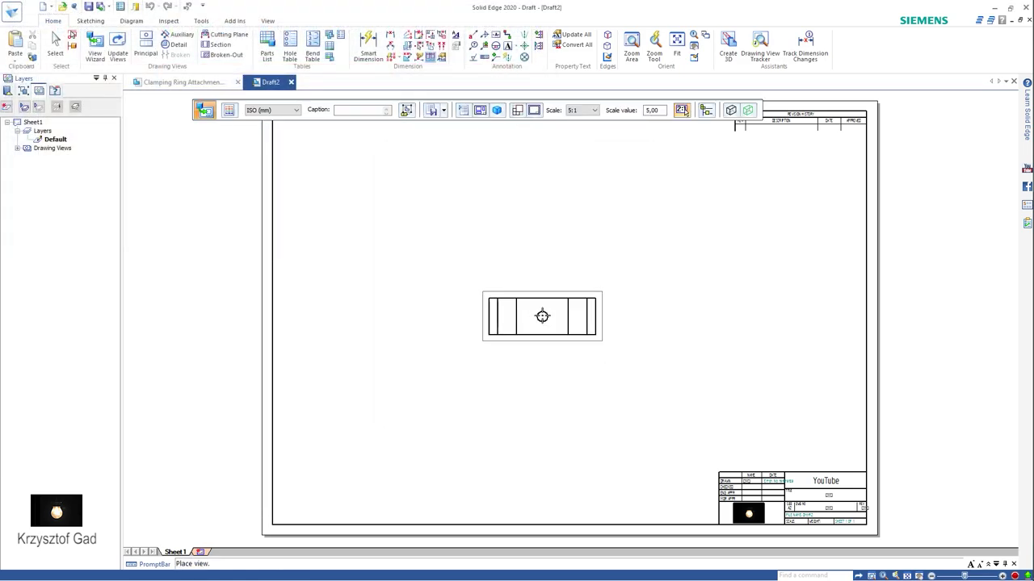
left_click(400, 333)
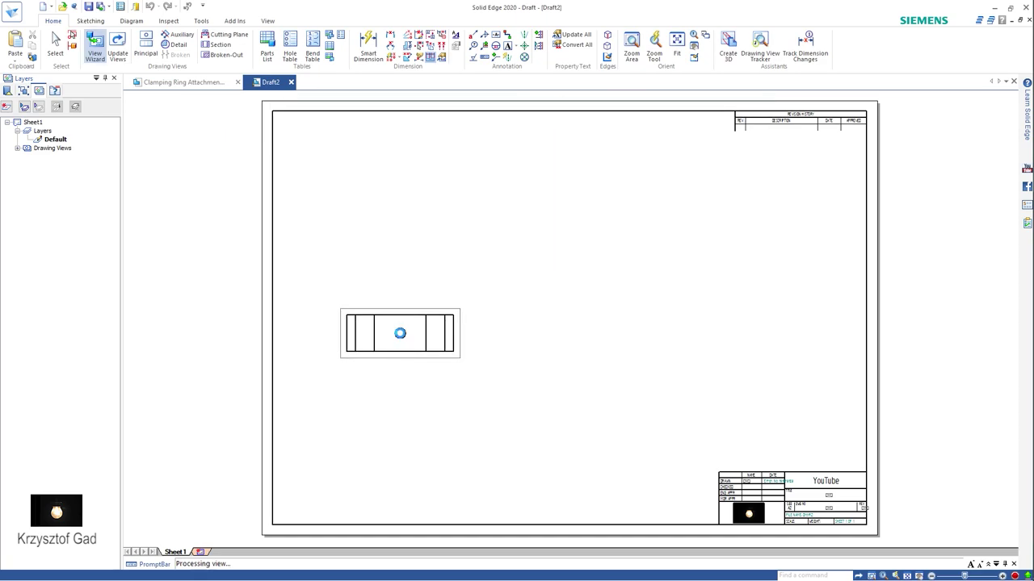
left_click(402, 253)
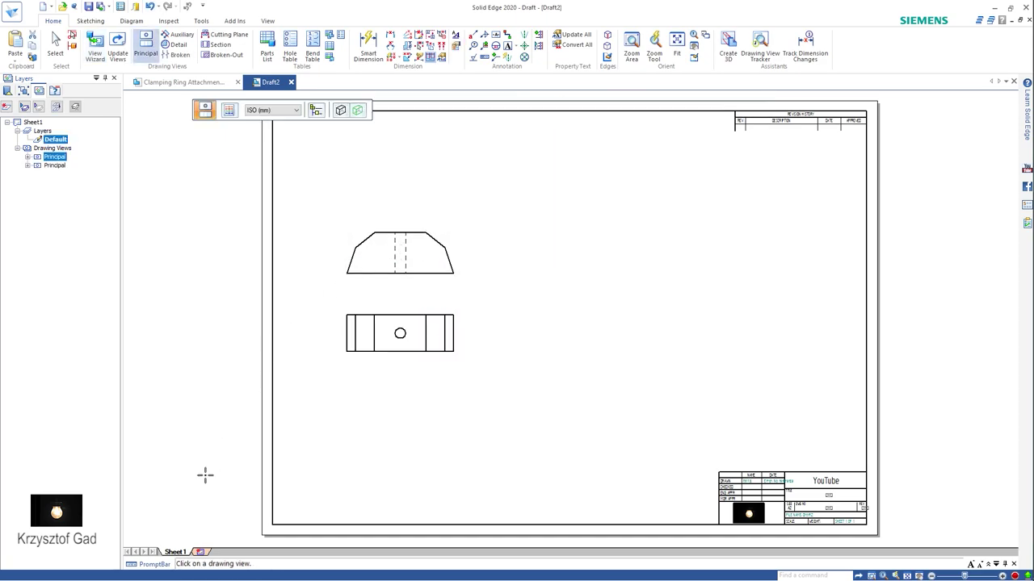
Change Sheet1's background to the A4 Tall portrait sheet.
right_click(185, 552)
left_click(211, 546)
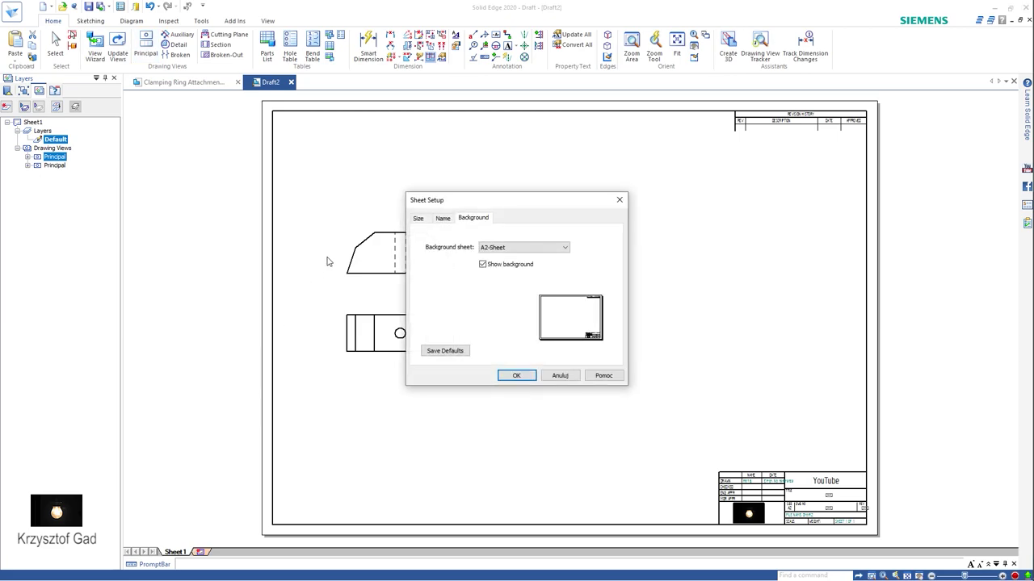
left_click(502, 248)
left_click(519, 282)
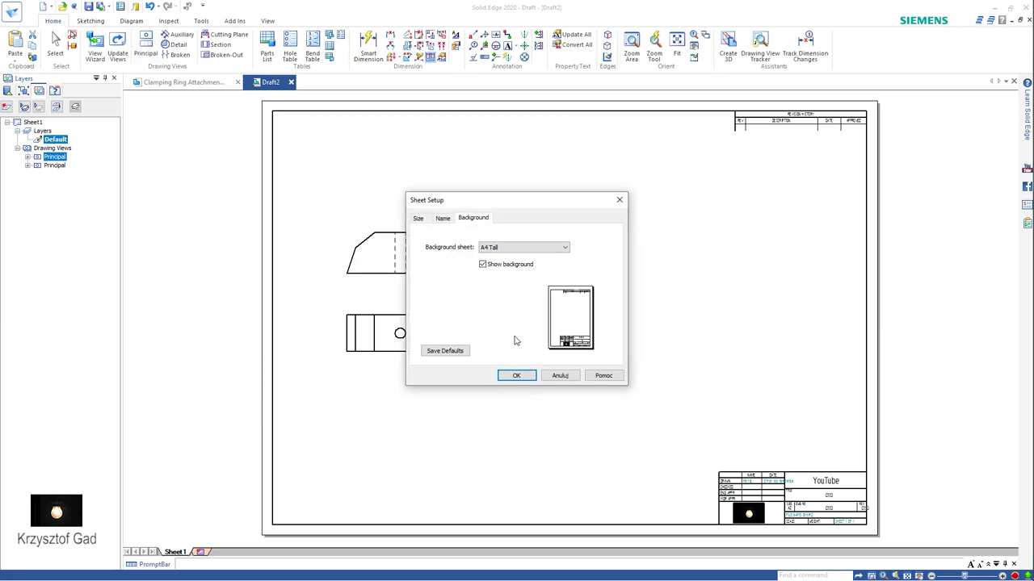
left_click(515, 377)
Move the lower view down-left and the trapezoid view below the revision table.
left_click(469, 367)
left_click_drag(413, 362, 396, 422)
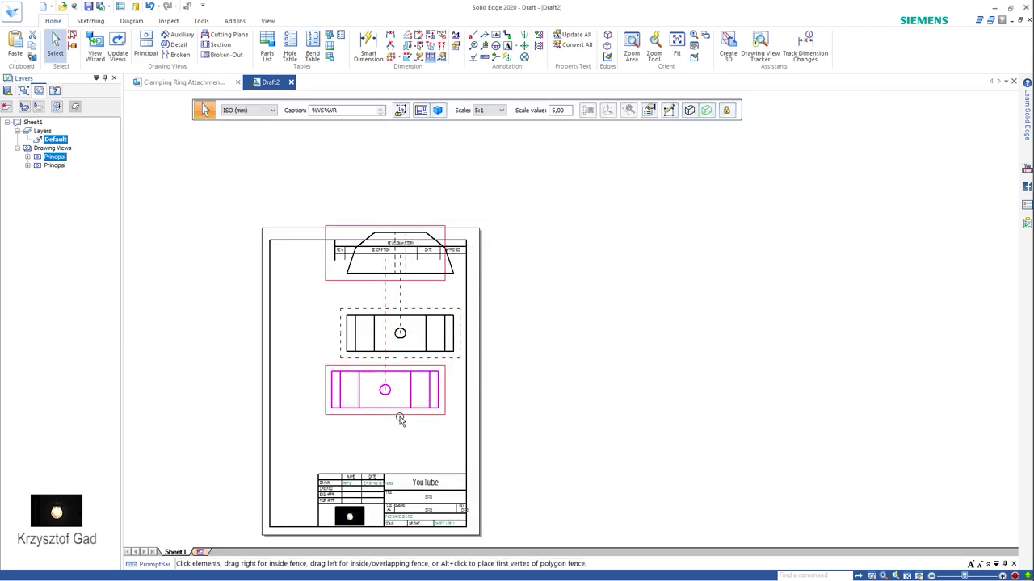
left_click_drag(396, 280, 393, 321)
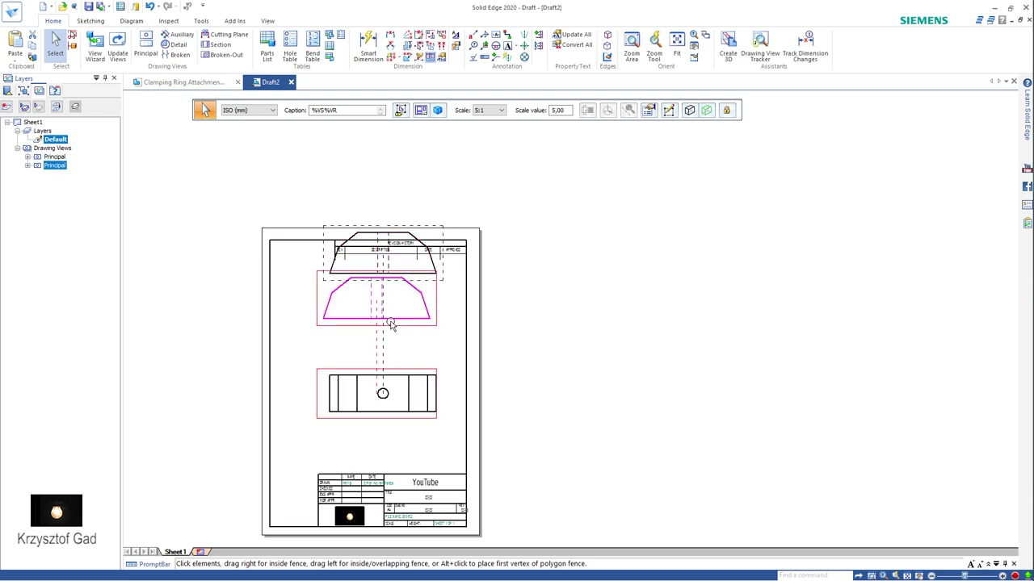
scroll(512, 335, "up", 2)
scroll(512, 335, "up", 3)
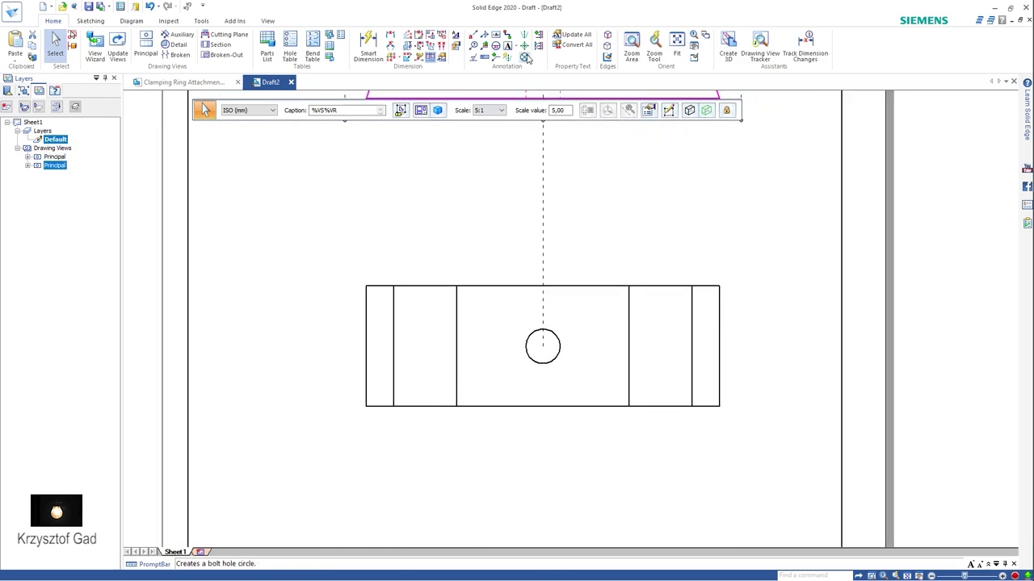
Add a centre mark to the hole.
left_click(524, 56)
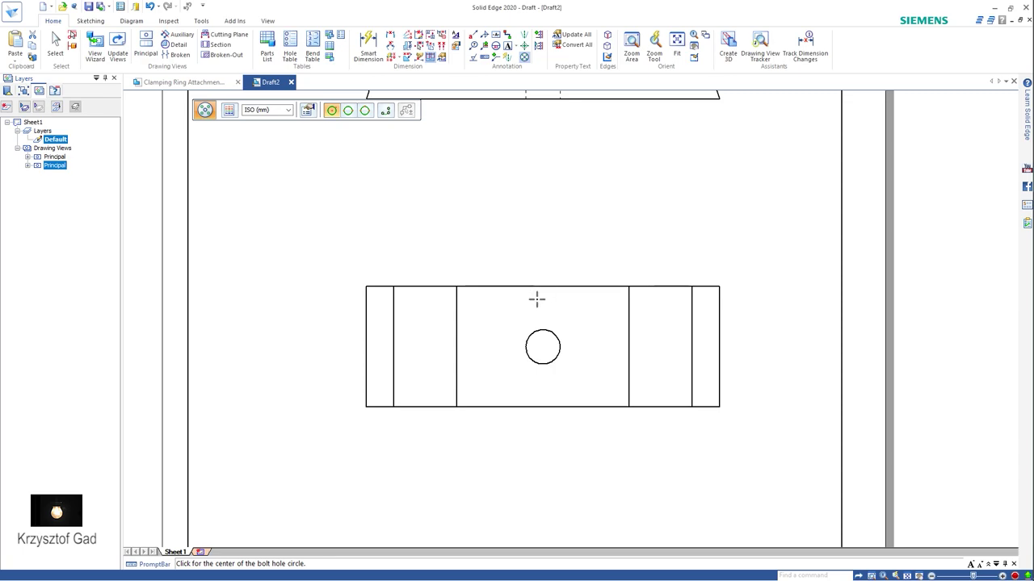
left_click(544, 332)
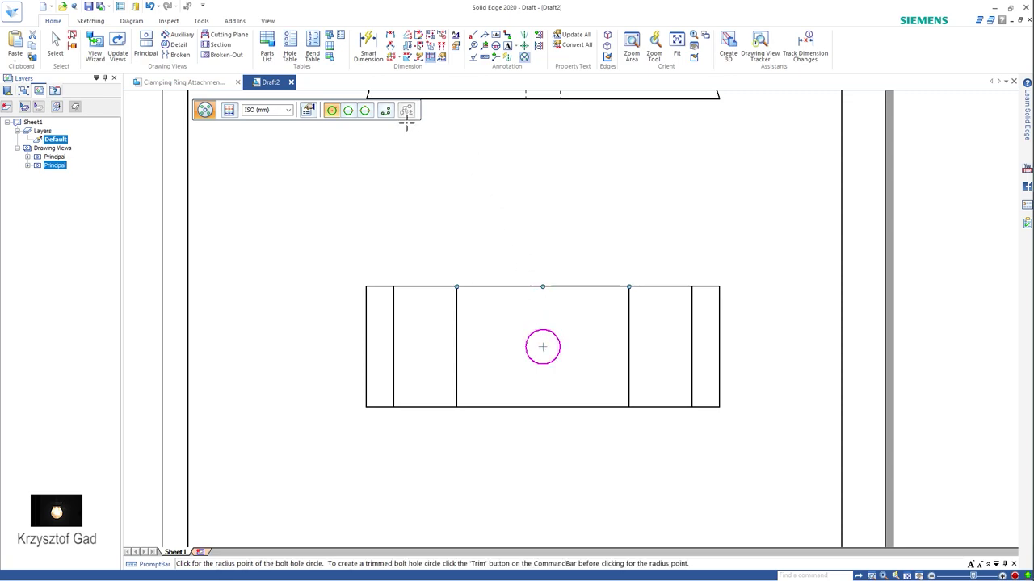
key("Escape")
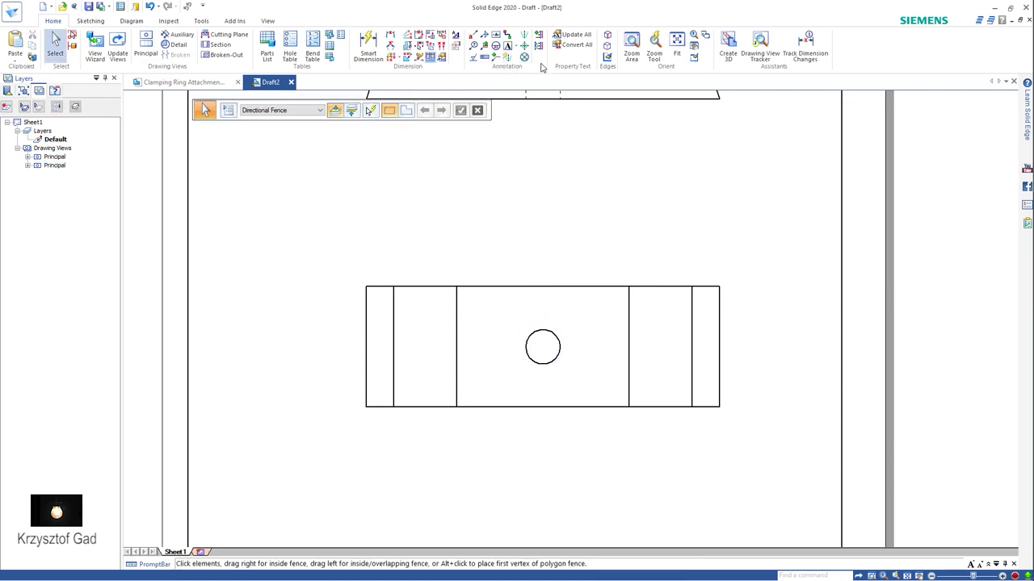
left_click(525, 46)
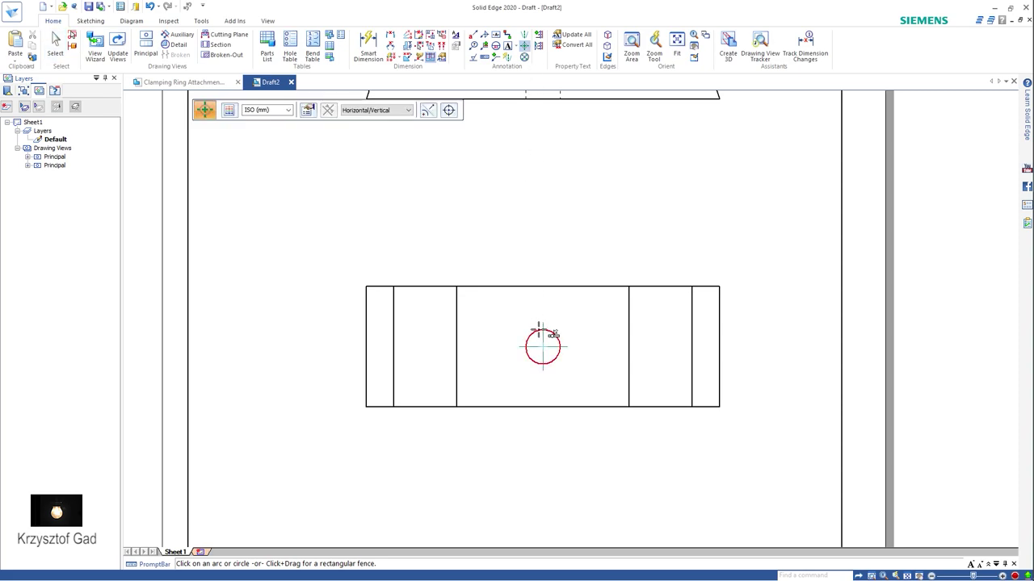
key("Escape")
Draw horizontal and vertical centre lines through the hole in the rectangular view.
left_click(524, 35)
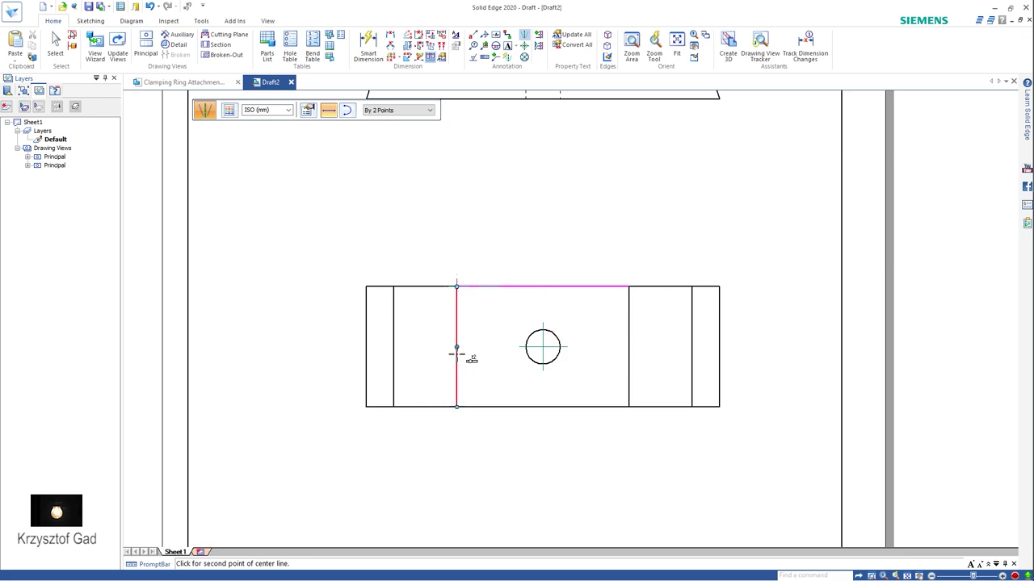
key("Escape")
left_click(524, 34)
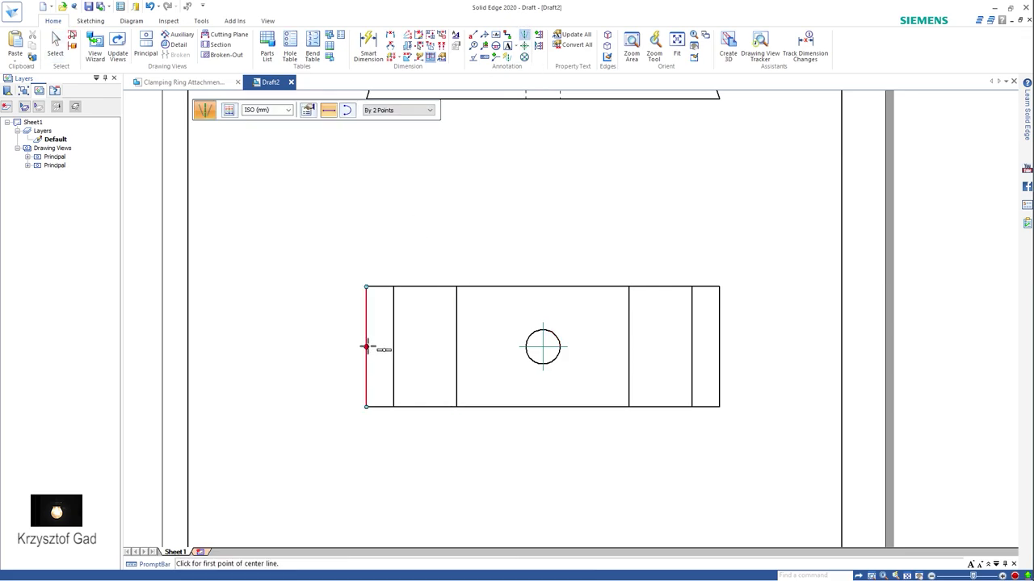
left_click(719, 347)
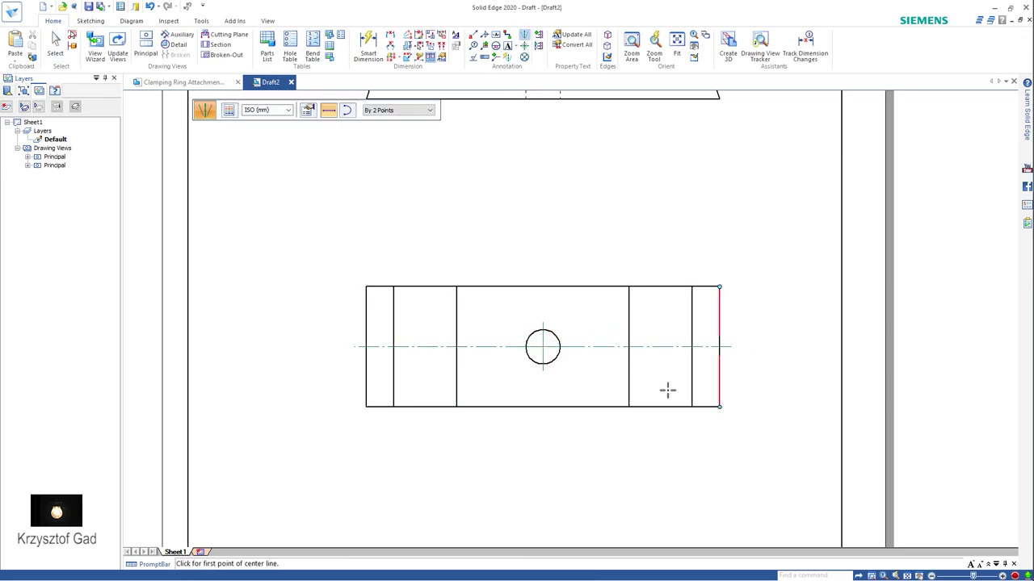
left_click(543, 406)
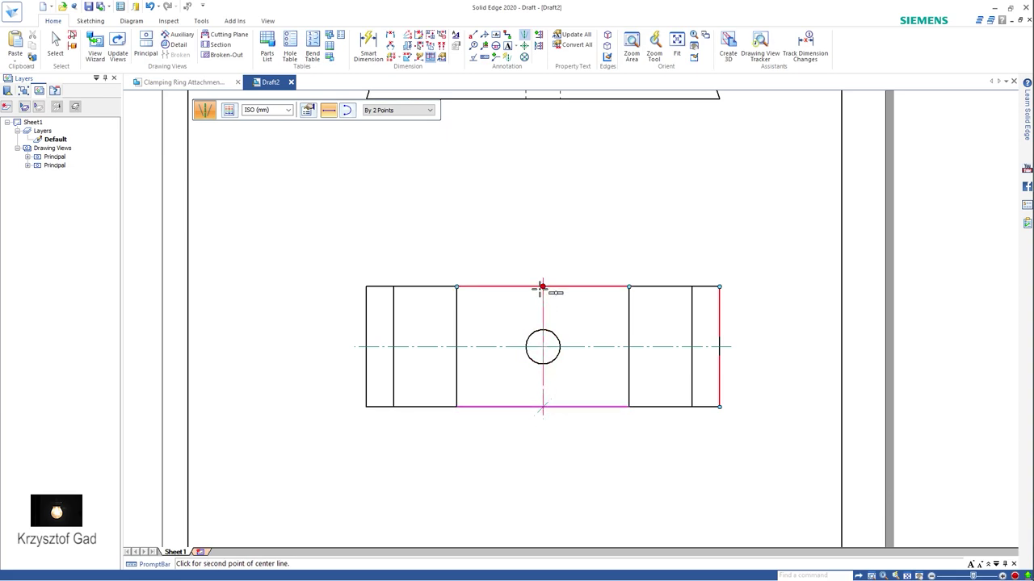
left_click(541, 286)
key("Escape")
scroll(526, 146, "up", 3)
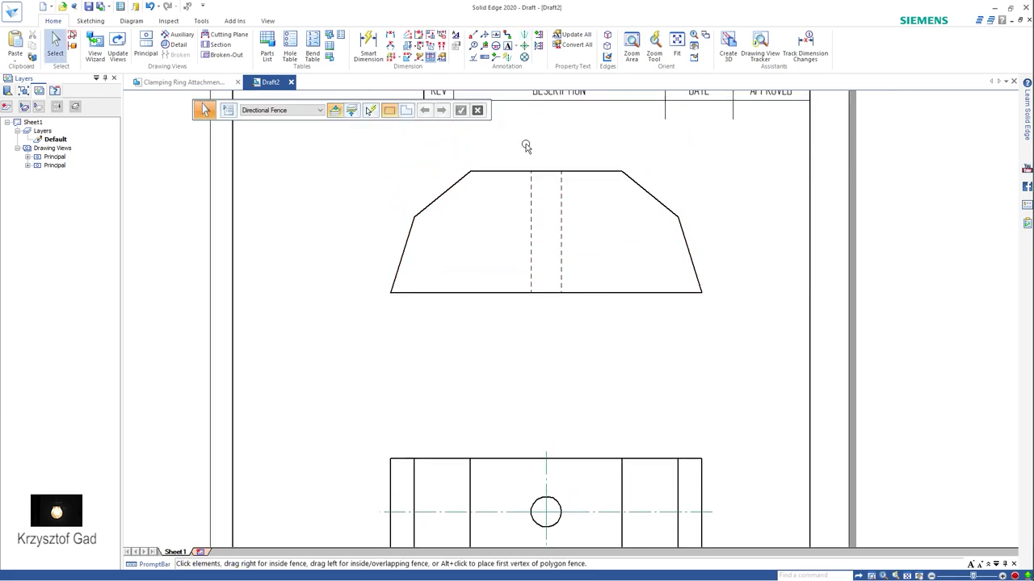
scroll(525, 146, "up", 2)
Draw a vertical centre line through the trapezoid view between its edge midpoints.
left_click(524, 34)
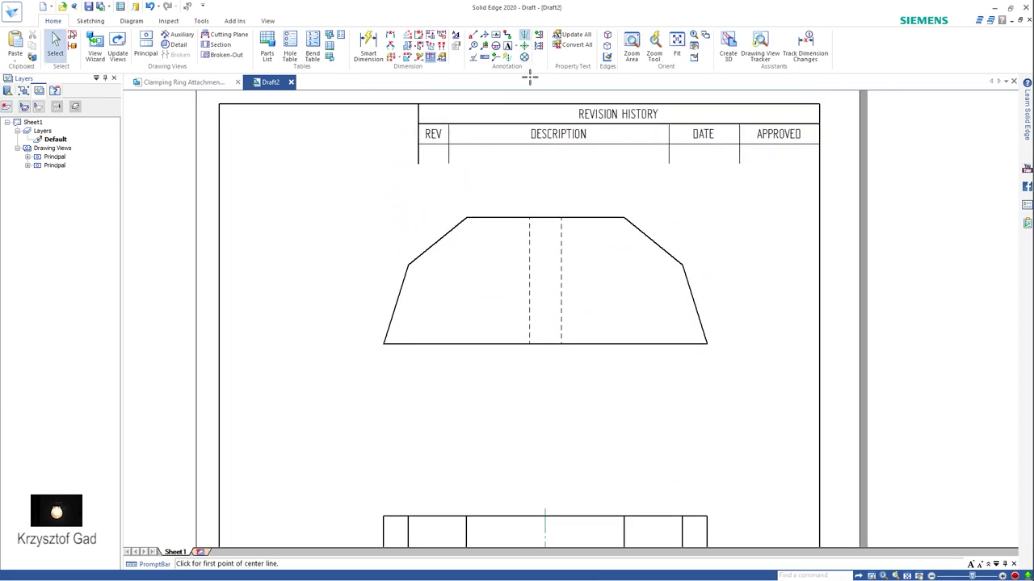
left_click(546, 345)
left_click(546, 218)
scroll(397, 178, "down", 3)
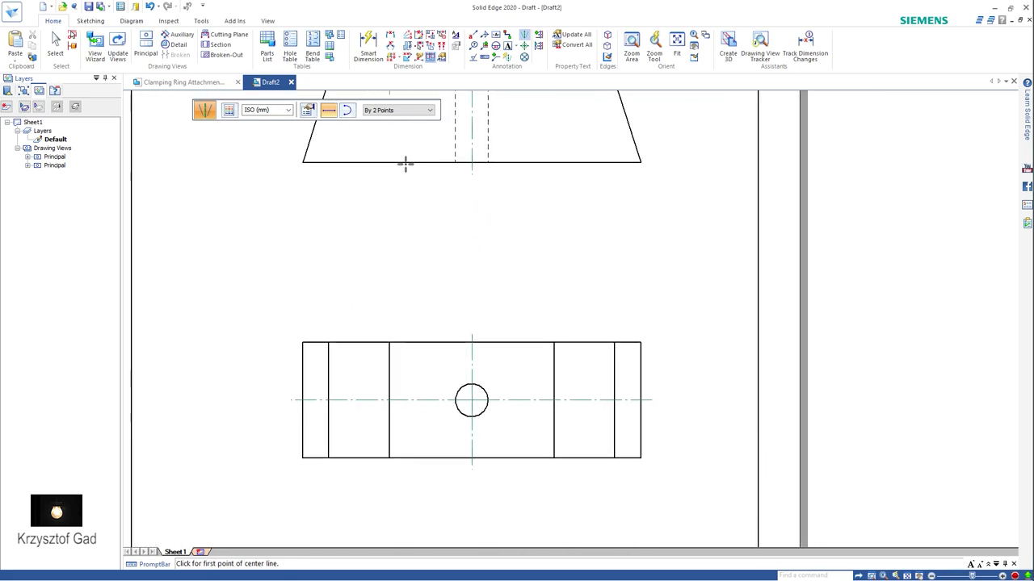
left_click(368, 45)
Dimension the side view with 7 height, 20,5 width and Ø2 hole diameter.
scroll(599, 302, "up", 1)
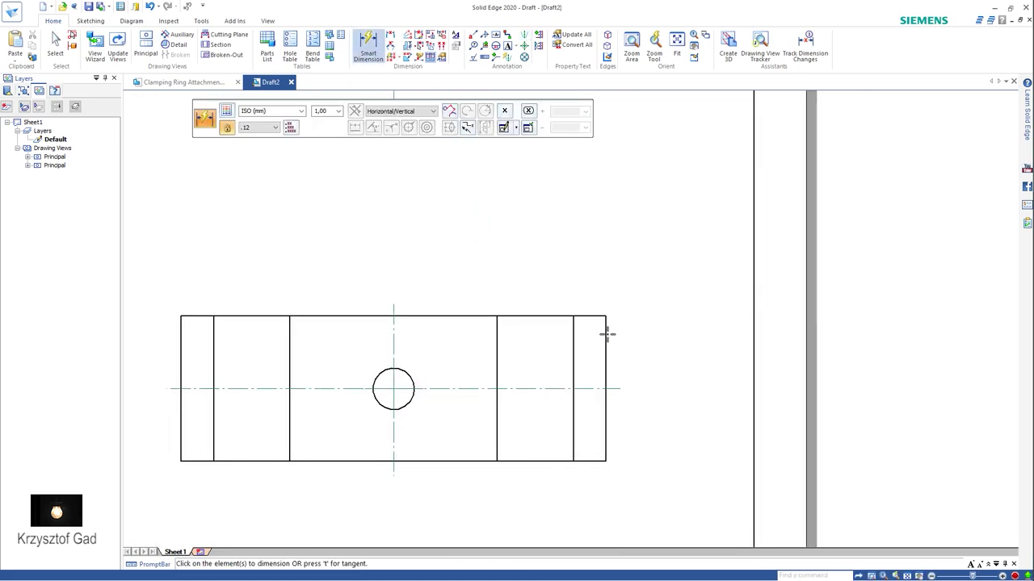
left_click(606, 334)
left_click(641, 362)
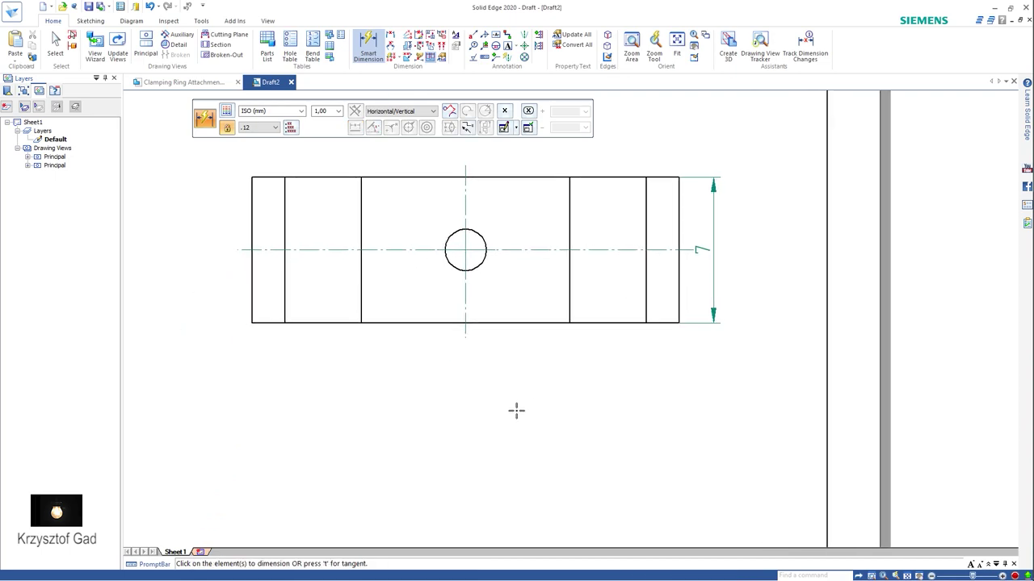
left_click(678, 319)
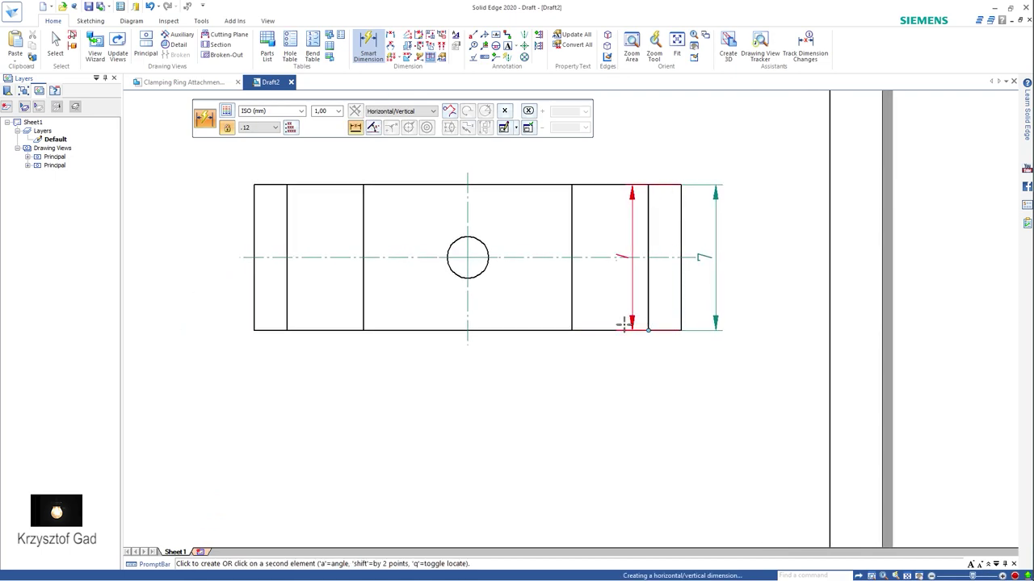
left_click(255, 315)
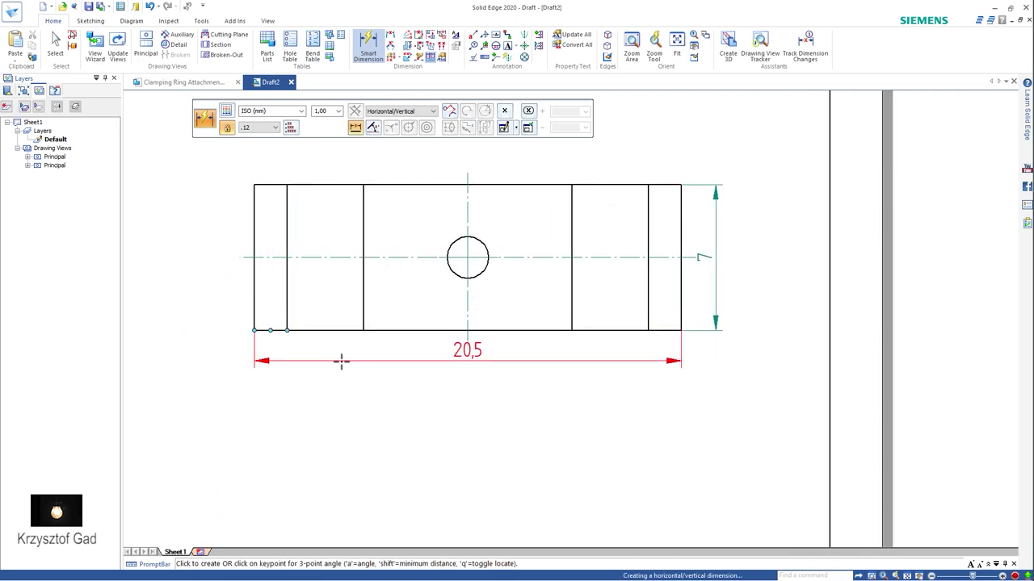
left_click(439, 374)
scroll(503, 302, "up", 1)
left_click(475, 289)
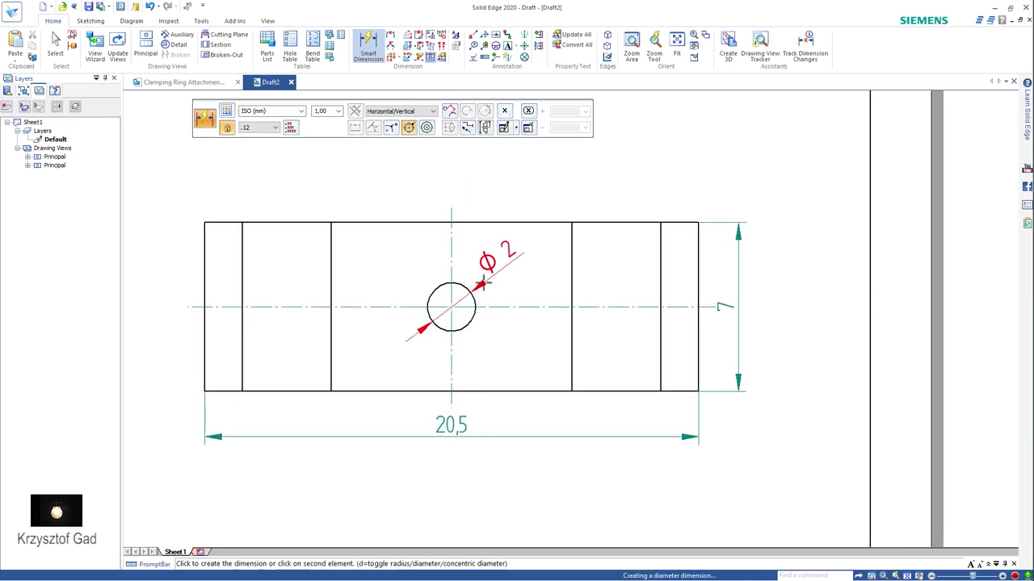
left_click(491, 266)
Dimension the trapezoid's 10 top edge and its 5 and 8 heights.
scroll(495, 249, "down", 1)
scroll(532, 272, "up", 3)
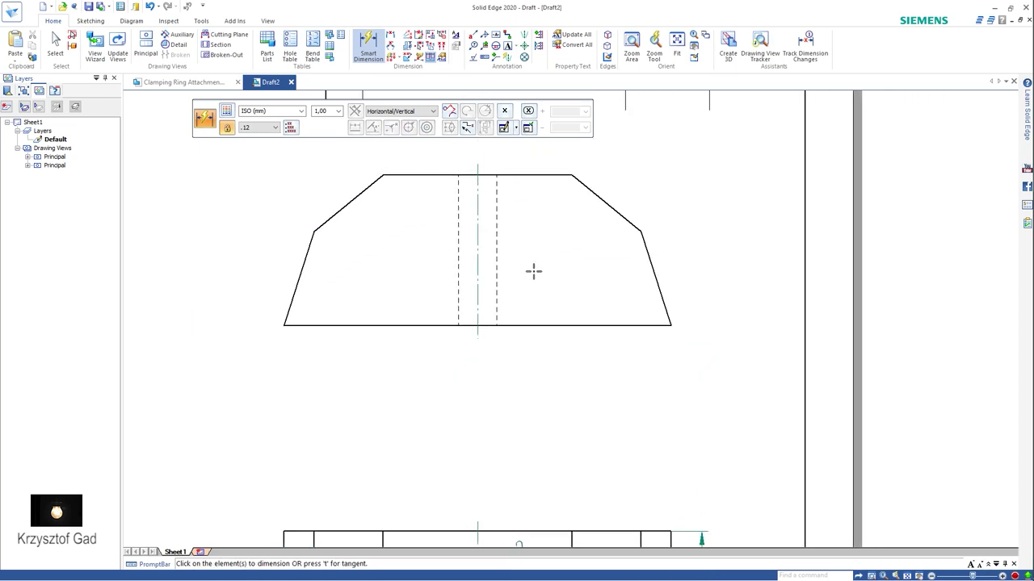
scroll(528, 233, "up", 1)
left_click(528, 232)
left_click(507, 205)
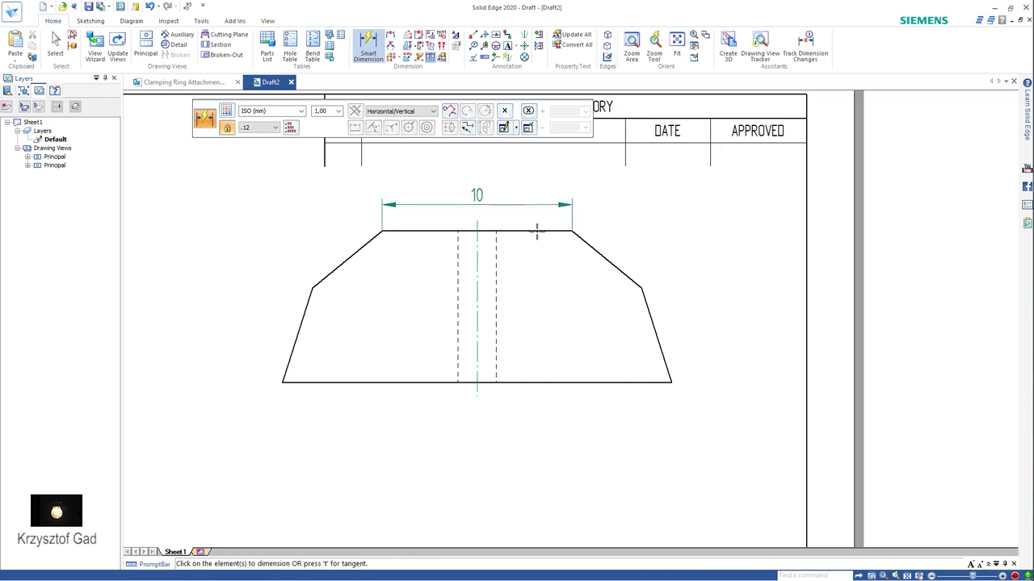
scroll(571, 309, "up", 2)
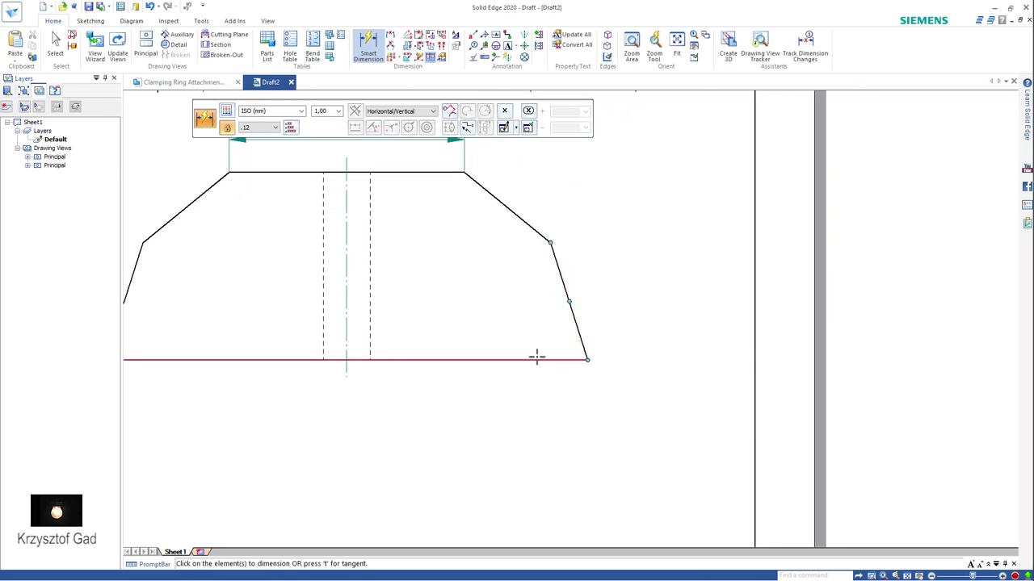
left_click(535, 358)
left_click(550, 243)
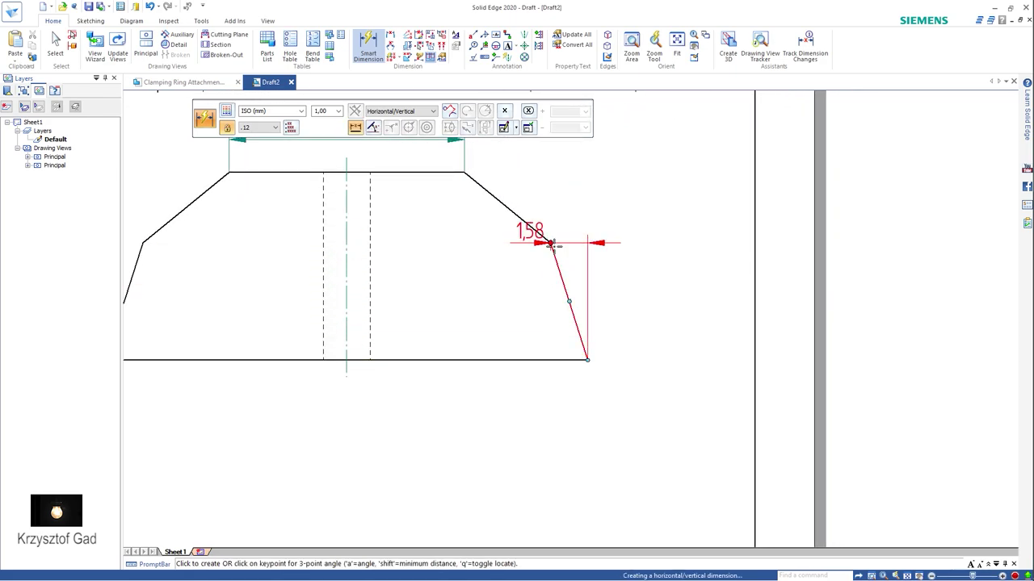
left_click(611, 287)
left_click(519, 357)
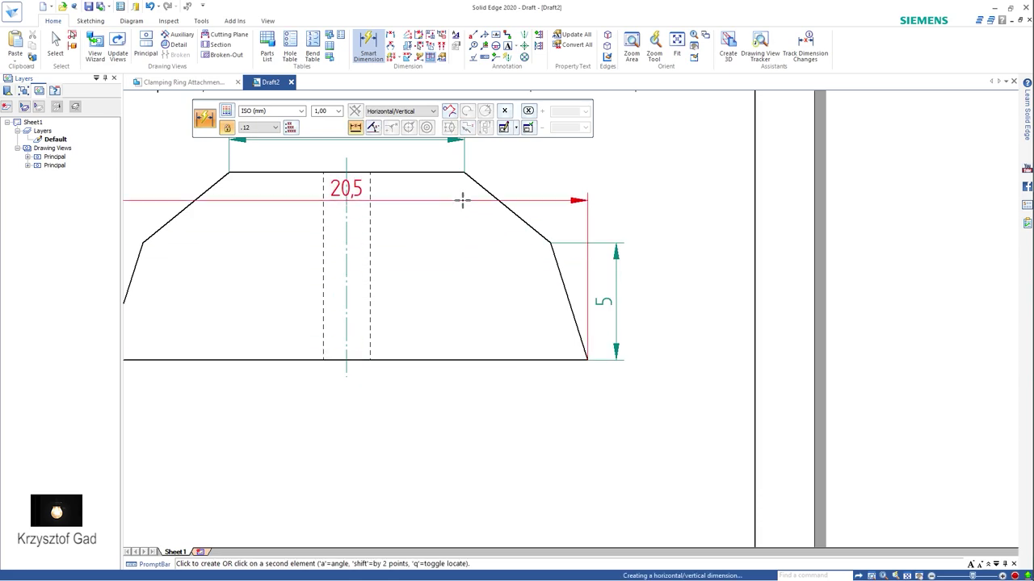
left_click(465, 172)
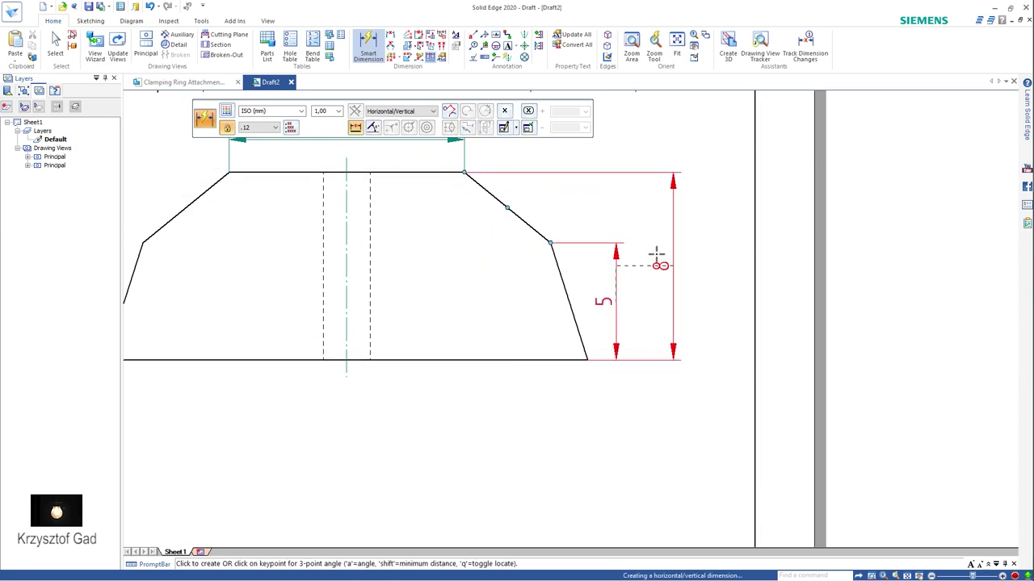
left_click(655, 255)
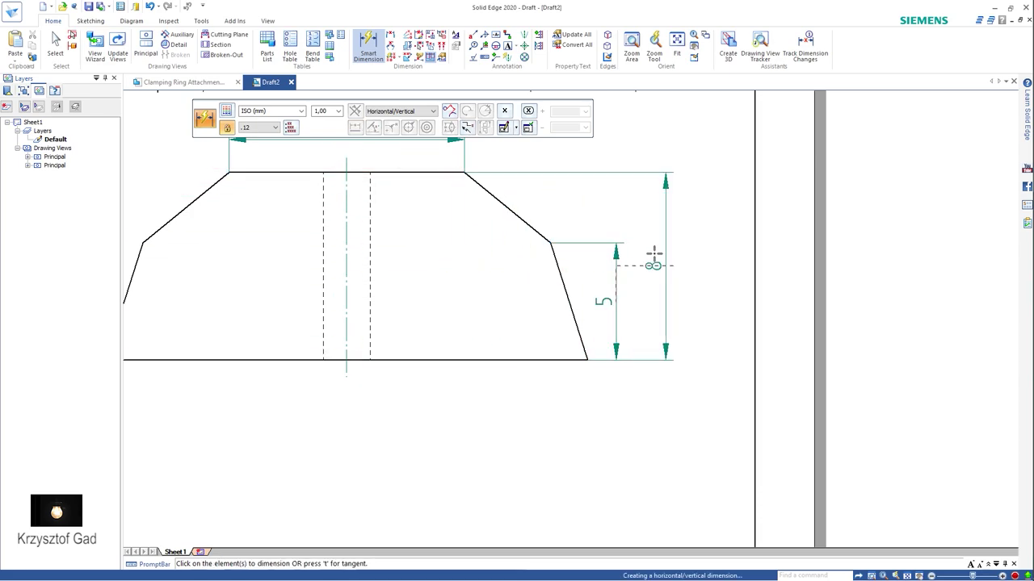
Add 72° angle dimensions to both slanted sides of the trapezoid.
left_click(388, 50)
left_click(560, 272)
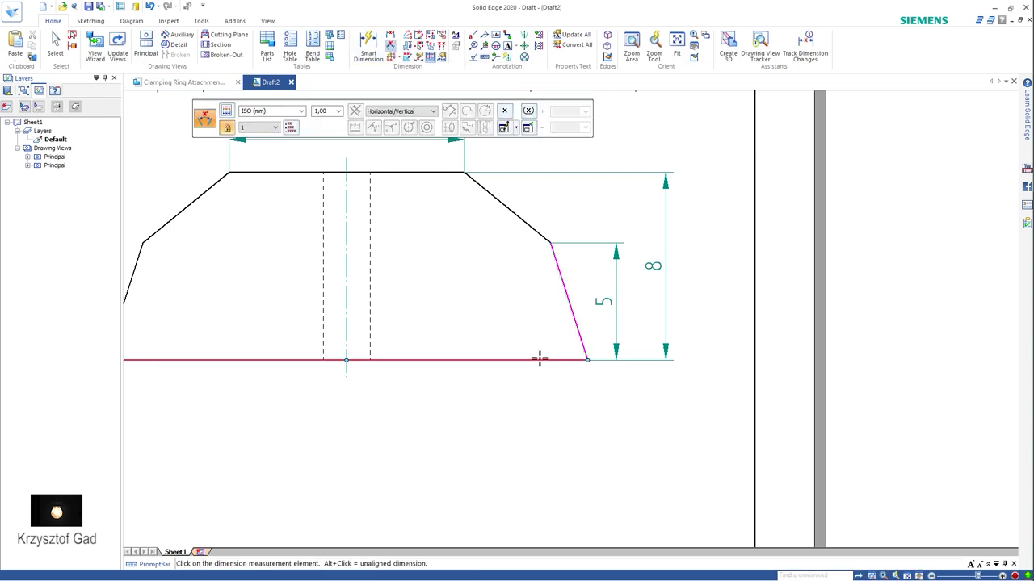
left_click(536, 359)
left_click(509, 311)
middle_click_drag(173, 345, 363, 364)
left_click(363, 377)
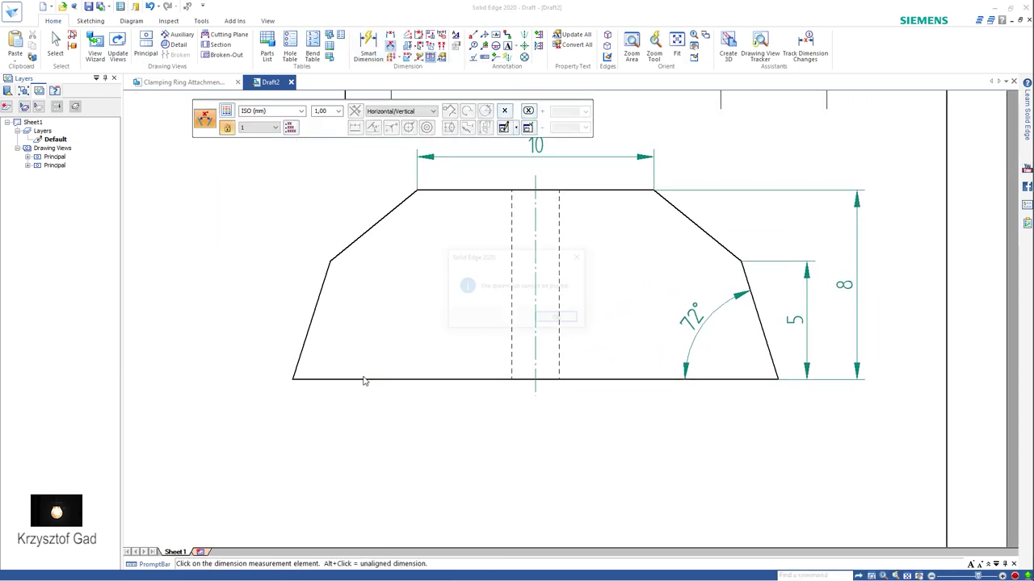
left_click(543, 320)
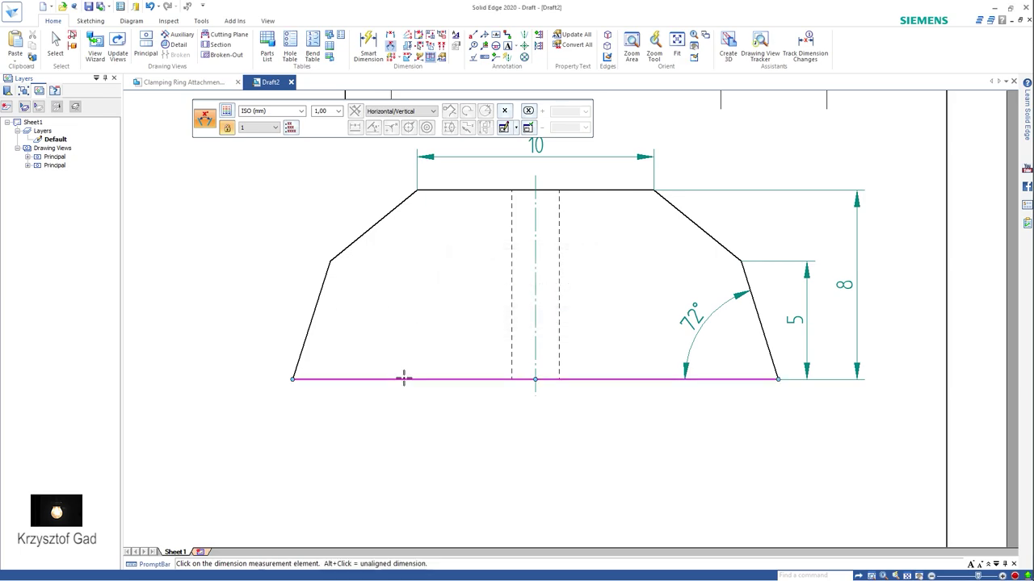
left_click(311, 321)
left_click(350, 303)
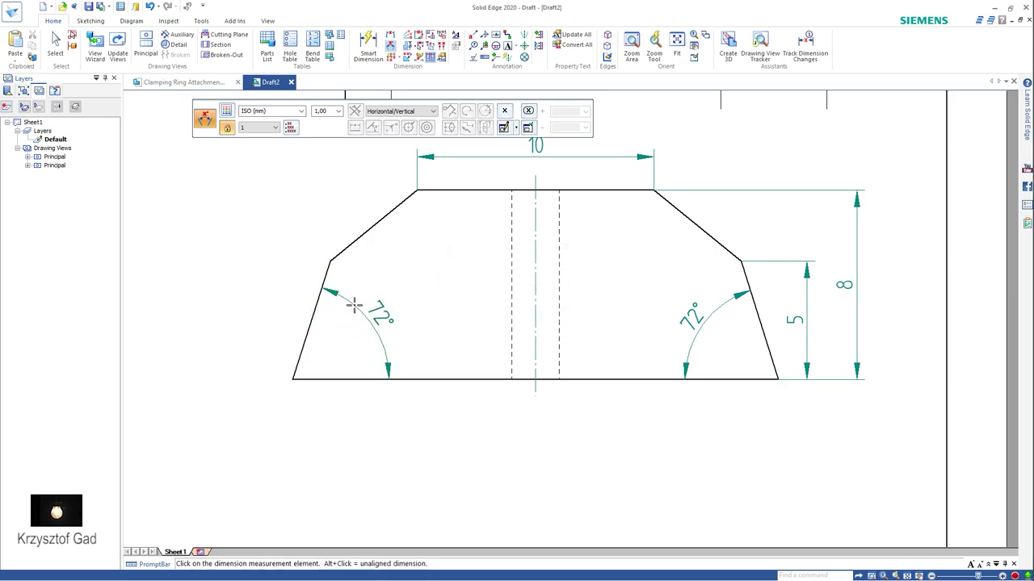
scroll(352, 306, "down", 1)
scroll(353, 309, "down", 3)
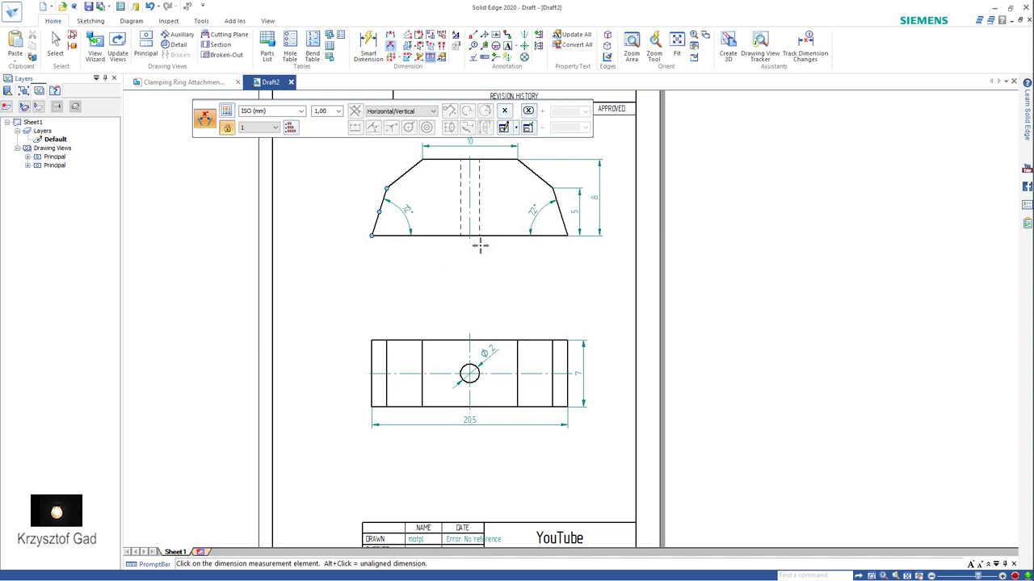
key("Escape")
Move the top view lower, fit the sheet, and switch to Clamping Ring Attachment.
left_click_drag(498, 238, 499, 278)
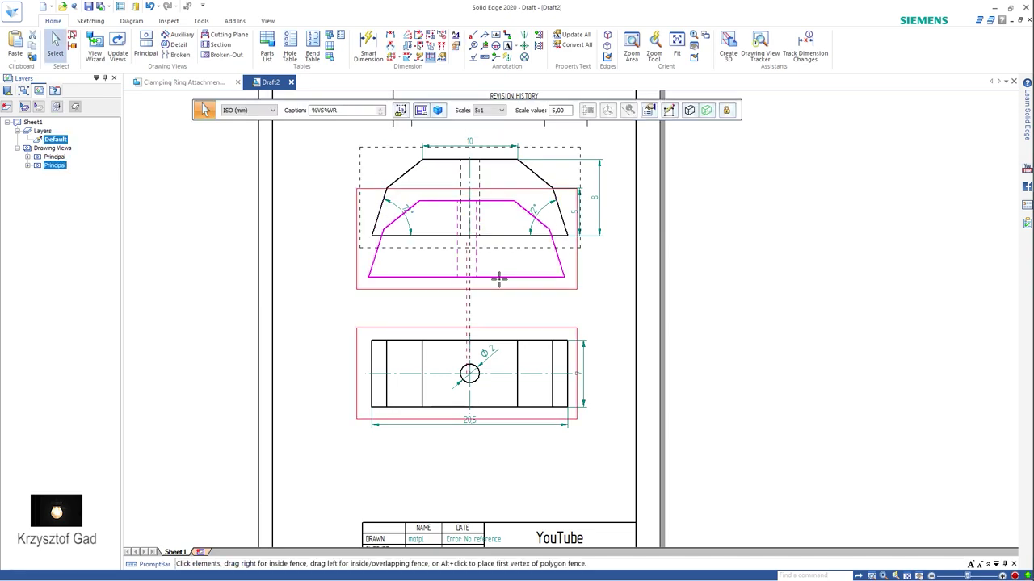
left_click(274, 348)
scroll(255, 314, "up", 1)
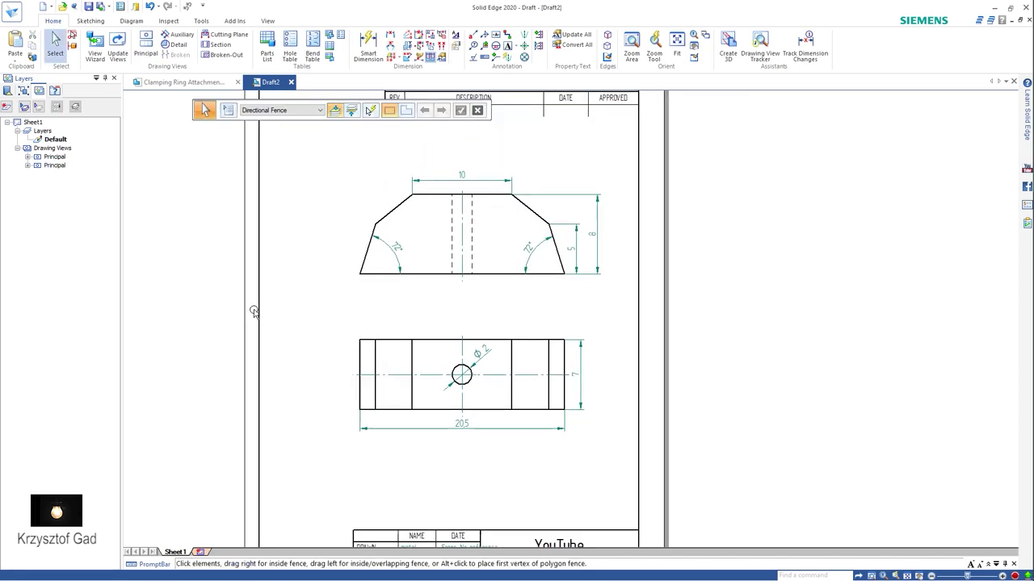
scroll(253, 309, "down", 1)
scroll(385, 243, "down", 2)
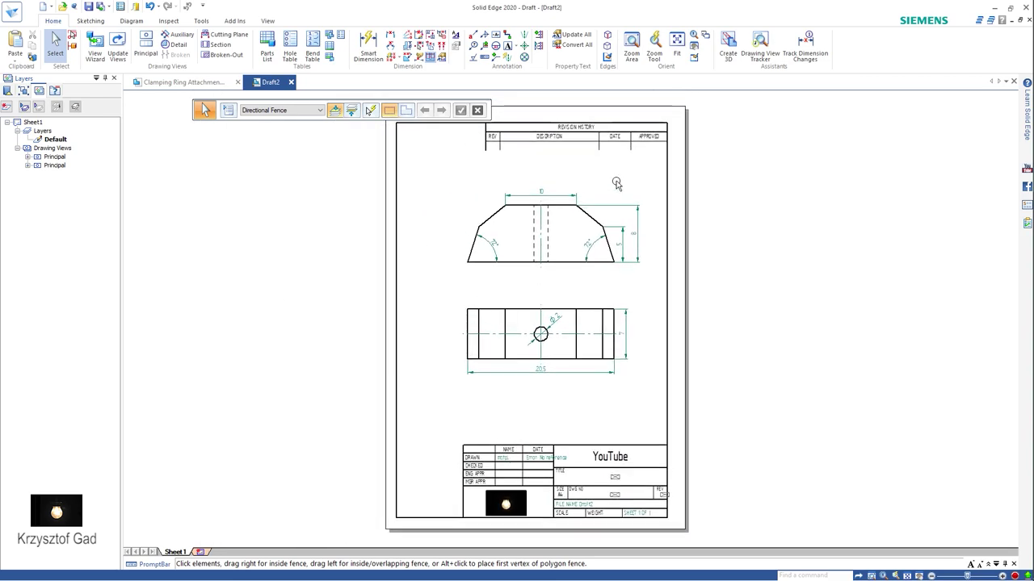
left_click(676, 42)
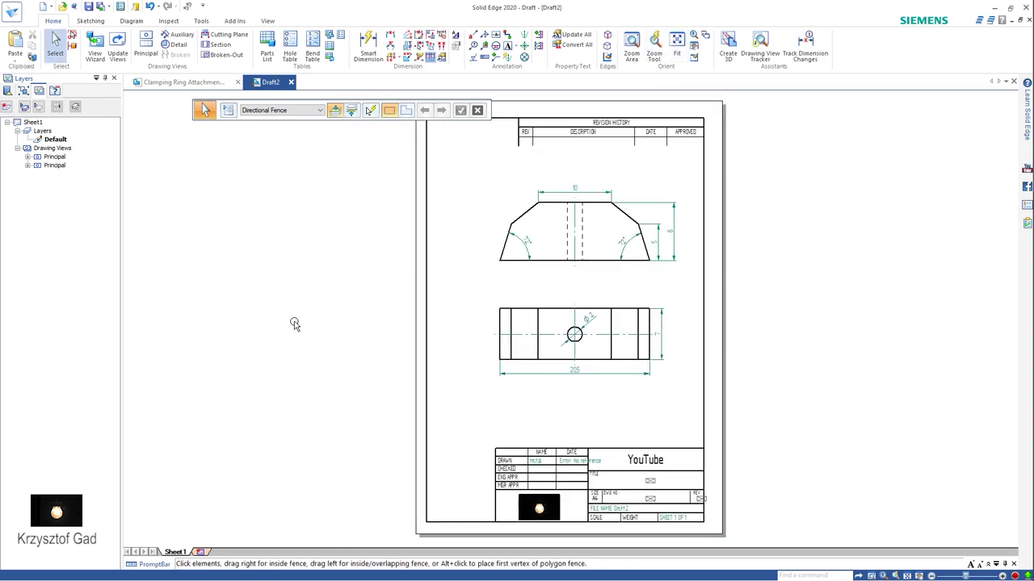
key("ctrl+Tab")
Create a new ISO Metric part, switch it to Ordered, and sketch on a base plane.
left_click(10, 12)
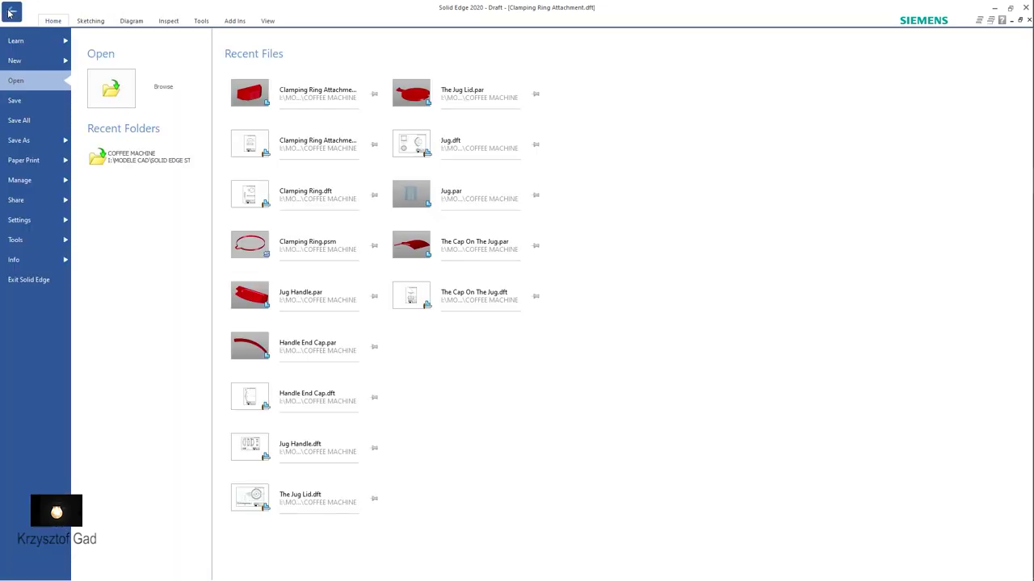
left_click(192, 173)
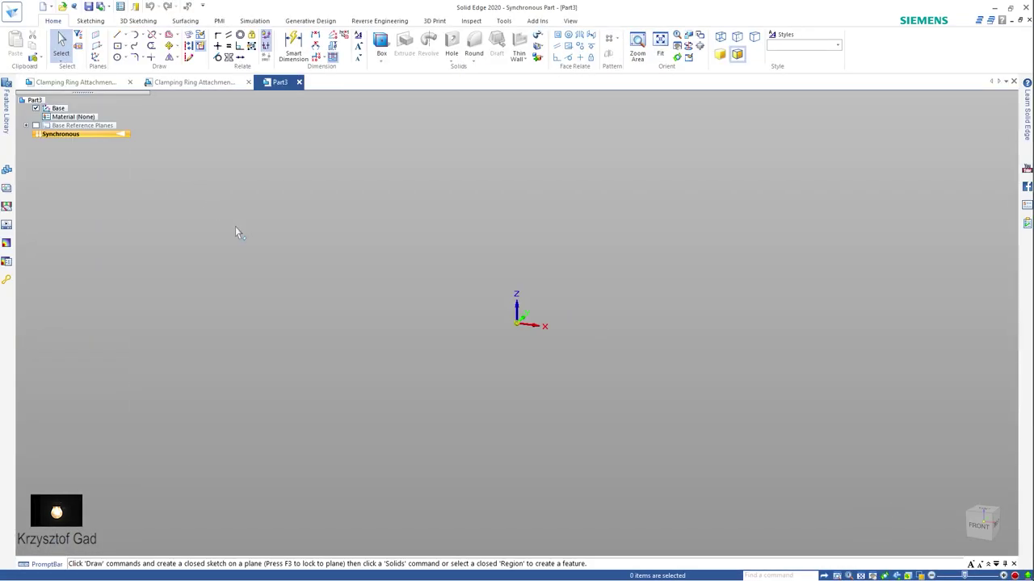
right_click(235, 228)
left_click(284, 397)
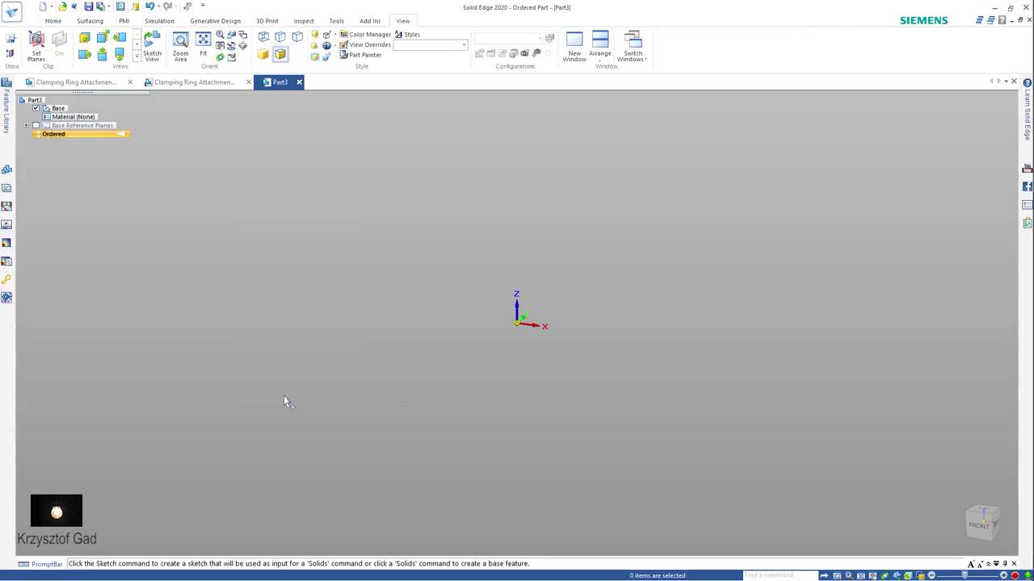
right_click_drag(340, 360, 385, 363)
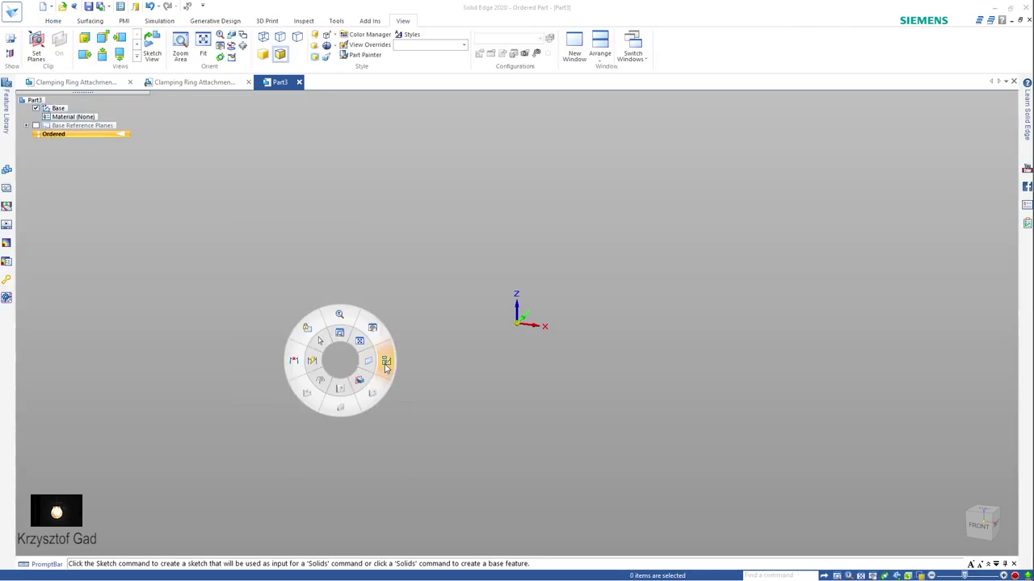
left_click(534, 320)
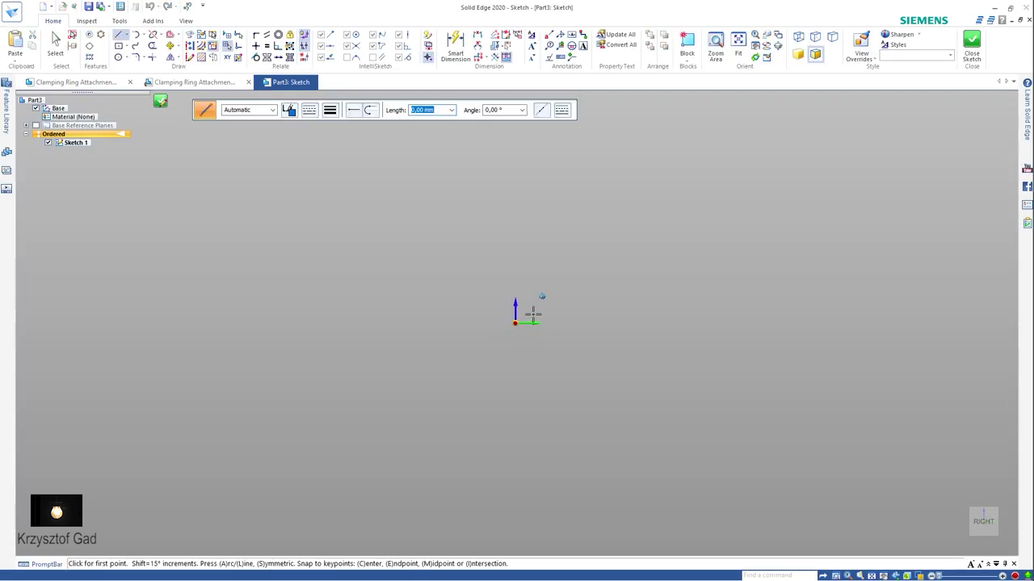
Draw concentric 126 mm and 130 mm circles centred on the origin.
right_click_drag(531, 313, 511, 292)
left_click(568, 317)
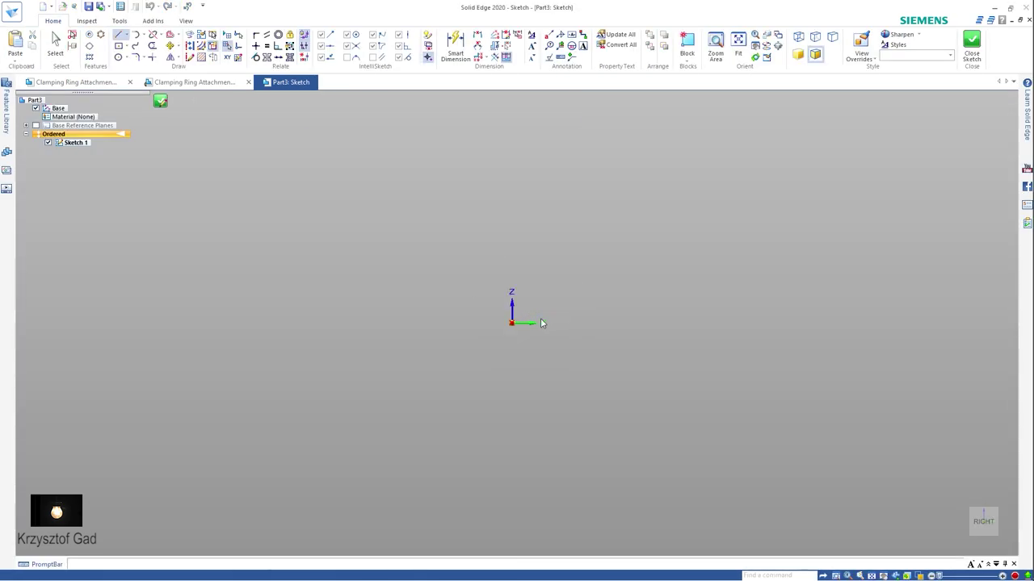
left_click(511, 323)
type("126")
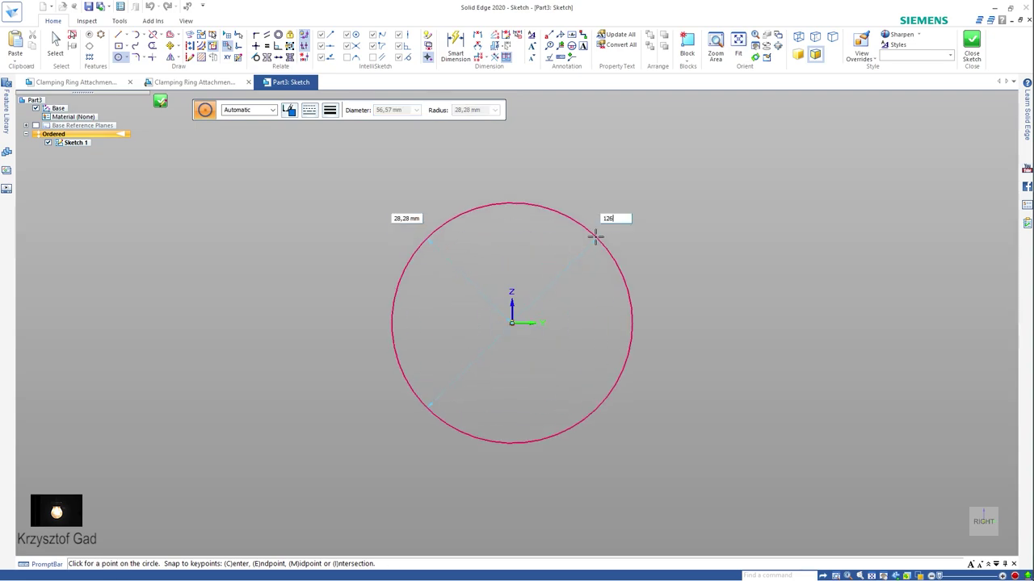
key("Return")
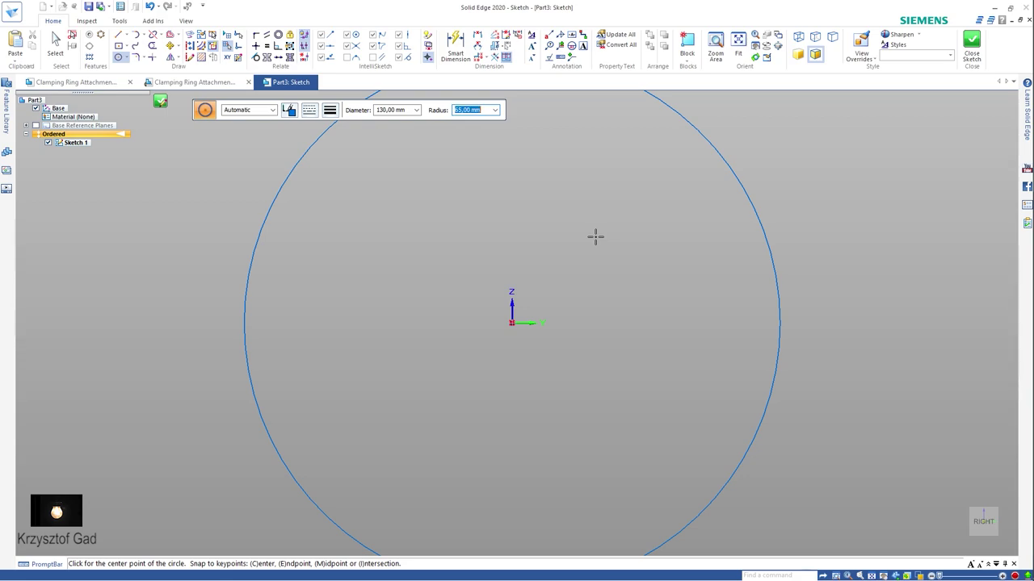
scroll(595, 236, "down", 1)
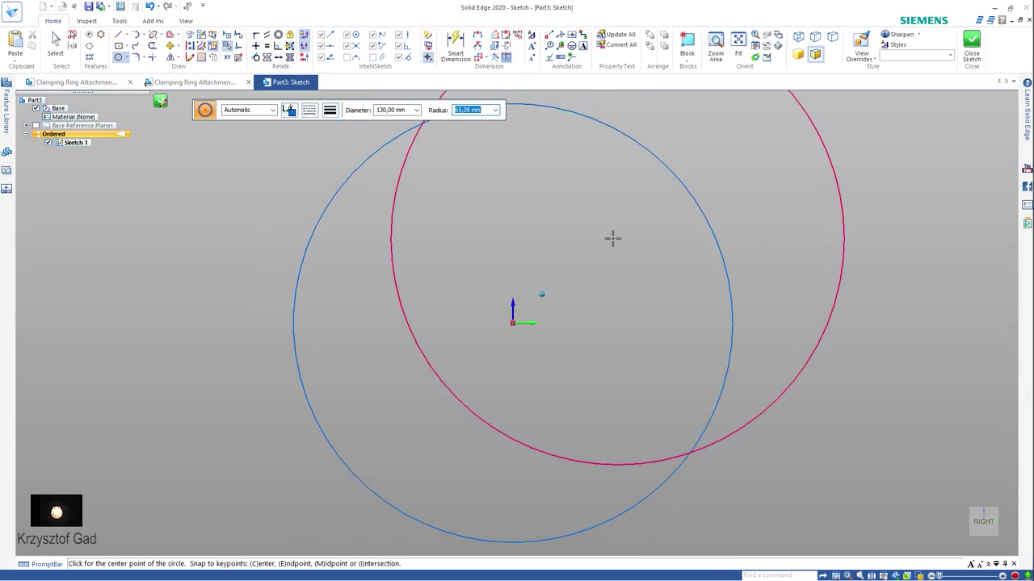
left_click(512, 323)
key("Escape")
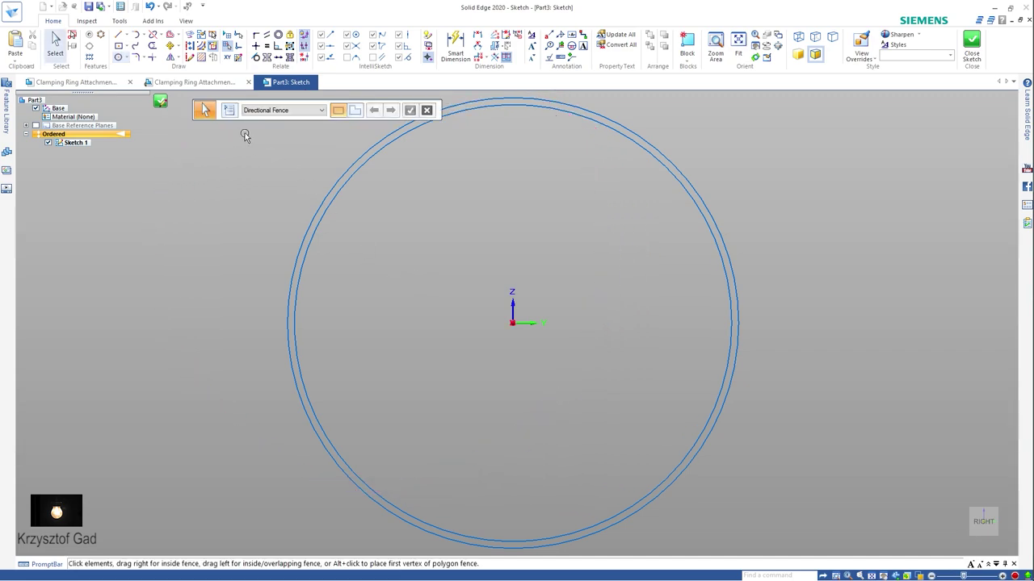
Draw a horizontal line across both circles through their centre.
left_click(117, 36)
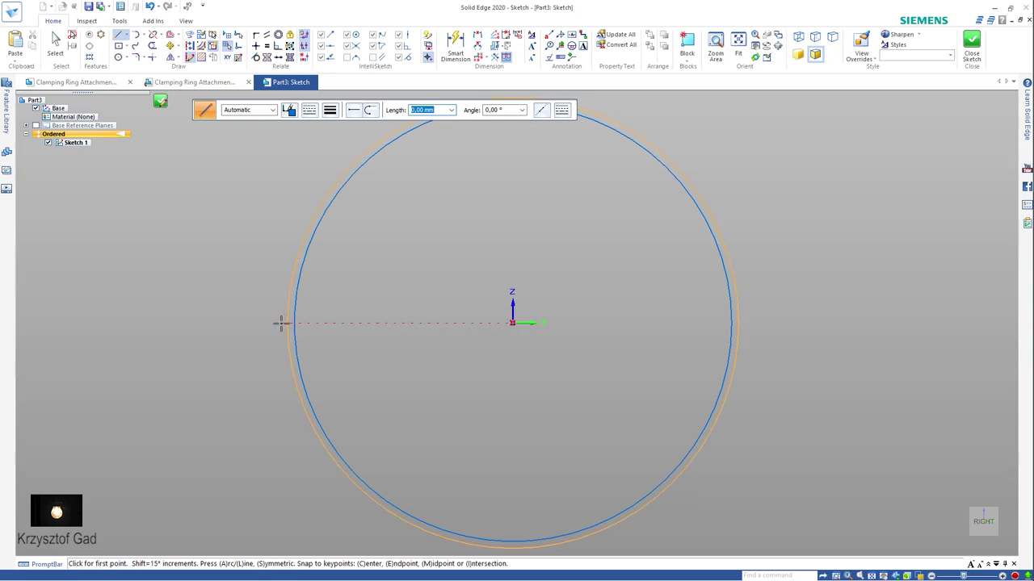
left_click(270, 323)
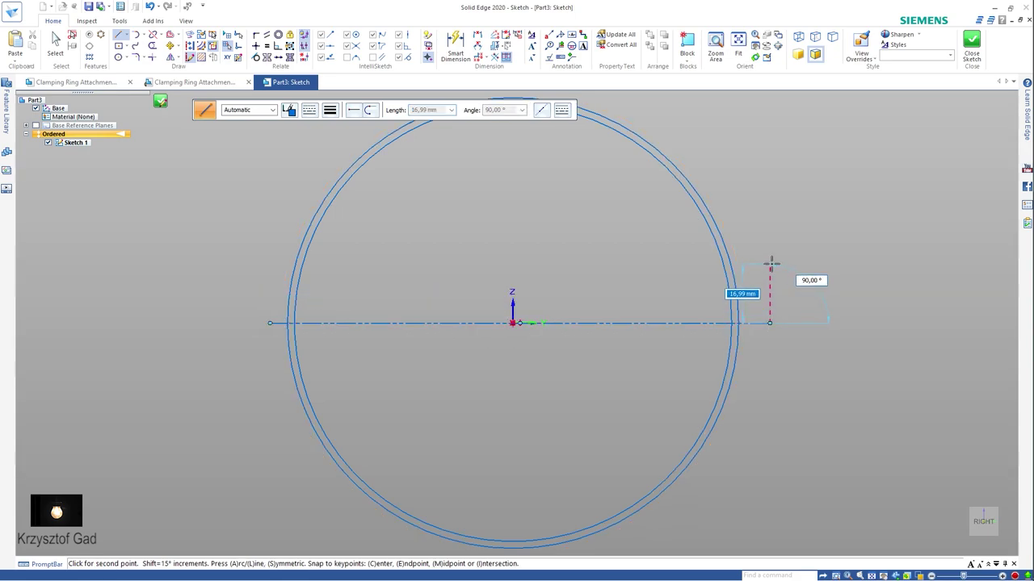
left_click(774, 263)
Trim away the lower halves of both circles.
left_click(152, 45)
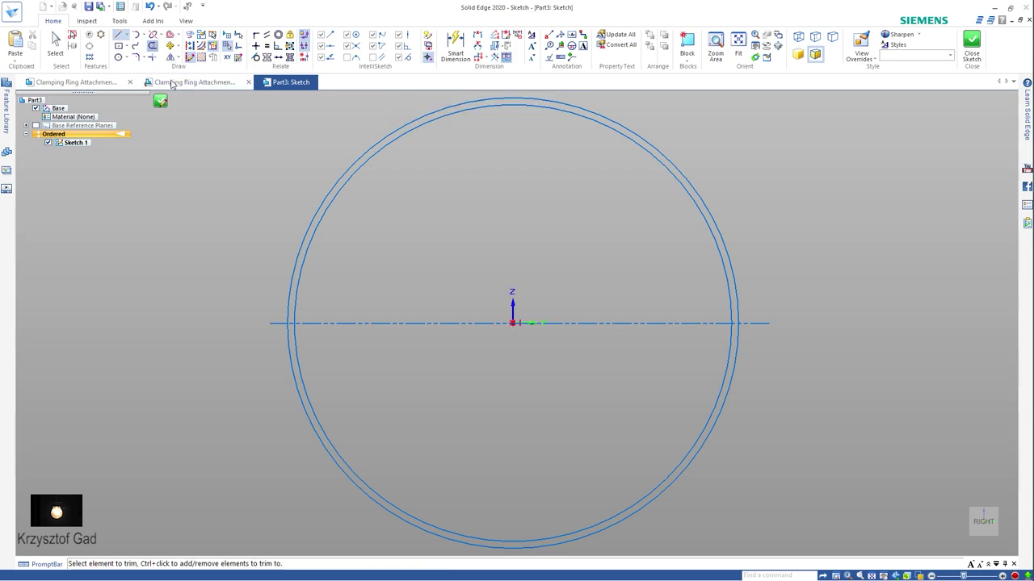
left_click(288, 340)
left_click(295, 339)
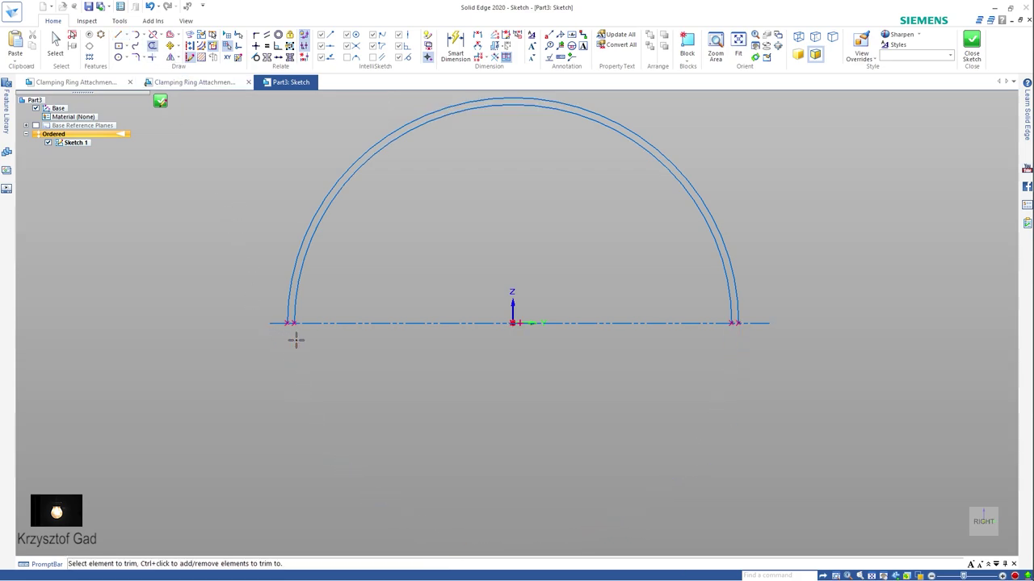
key("Escape")
Draw two vertical lines rising from the centre line on the right.
left_click(118, 35)
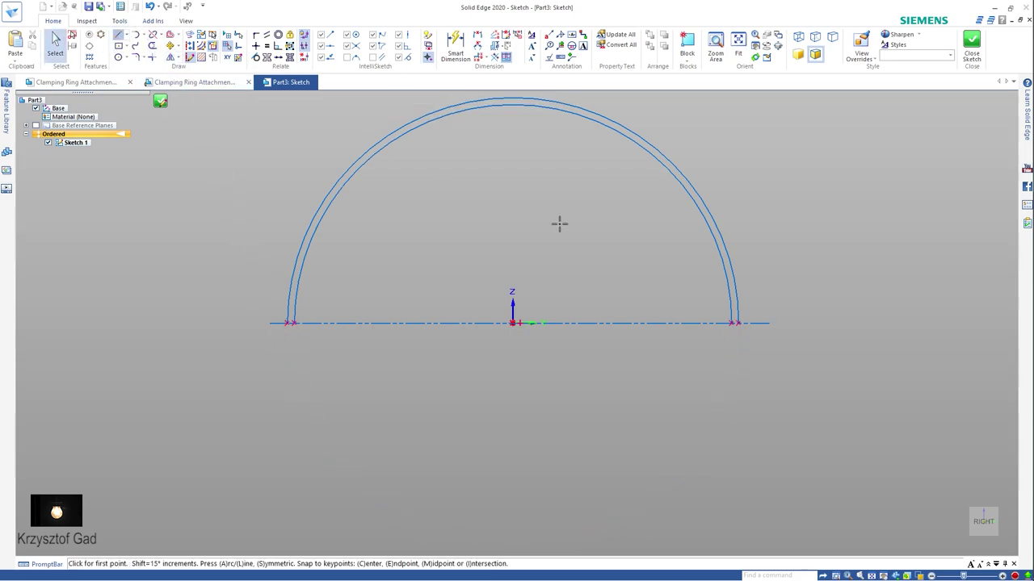
left_click(685, 323)
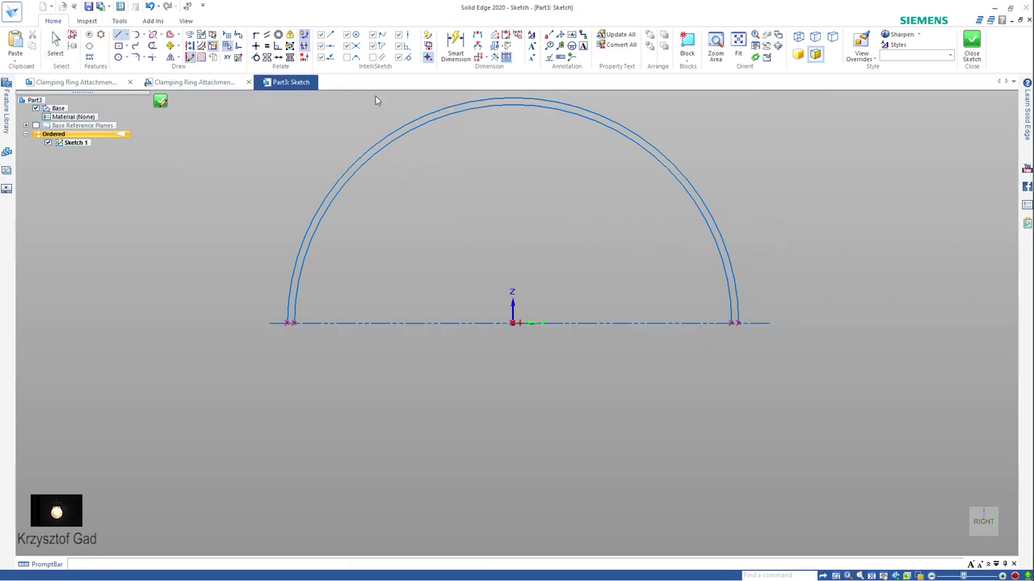
left_click(684, 139)
right_click(723, 144)
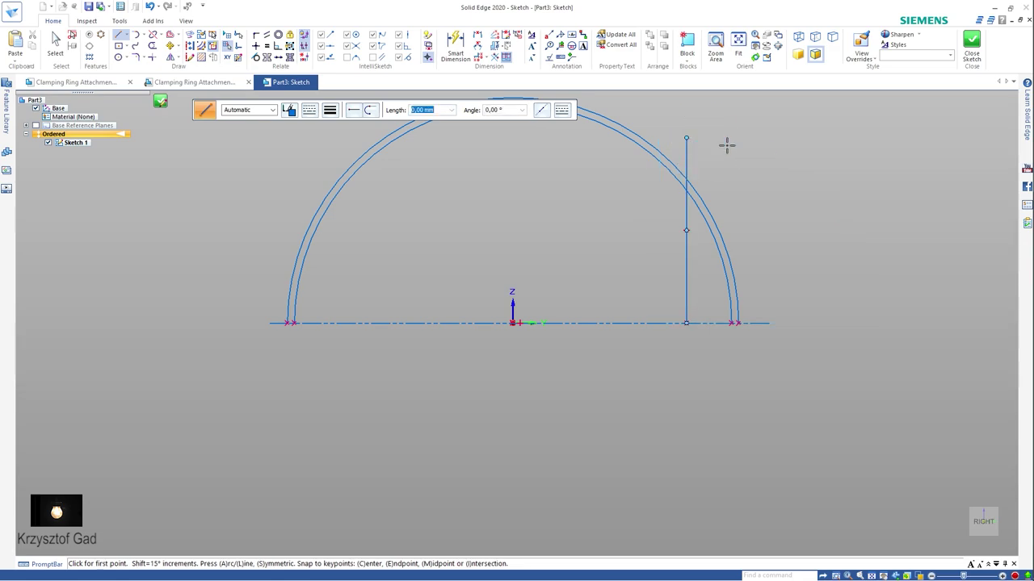
left_click(720, 323)
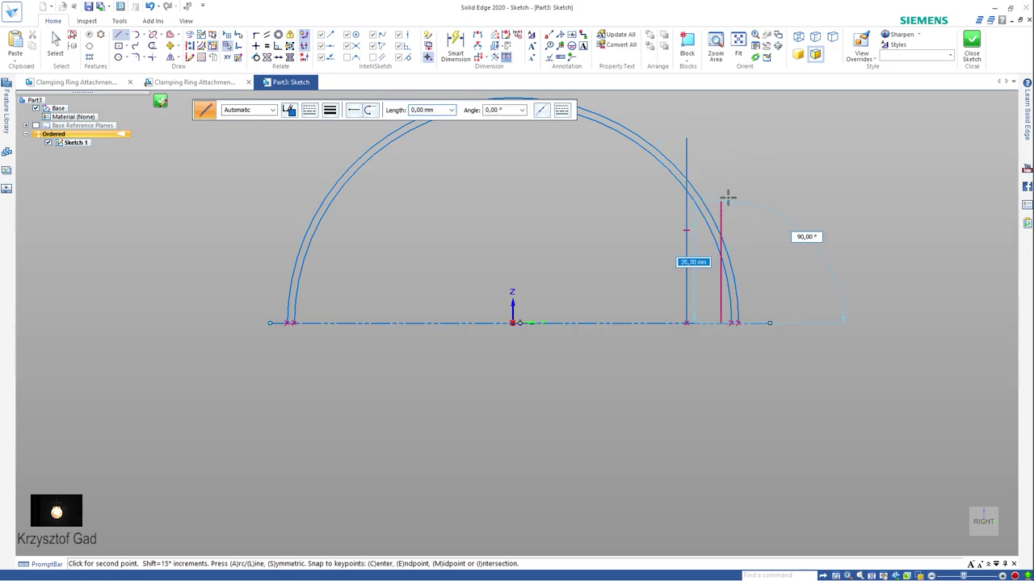
left_click(732, 149)
right_click(762, 170)
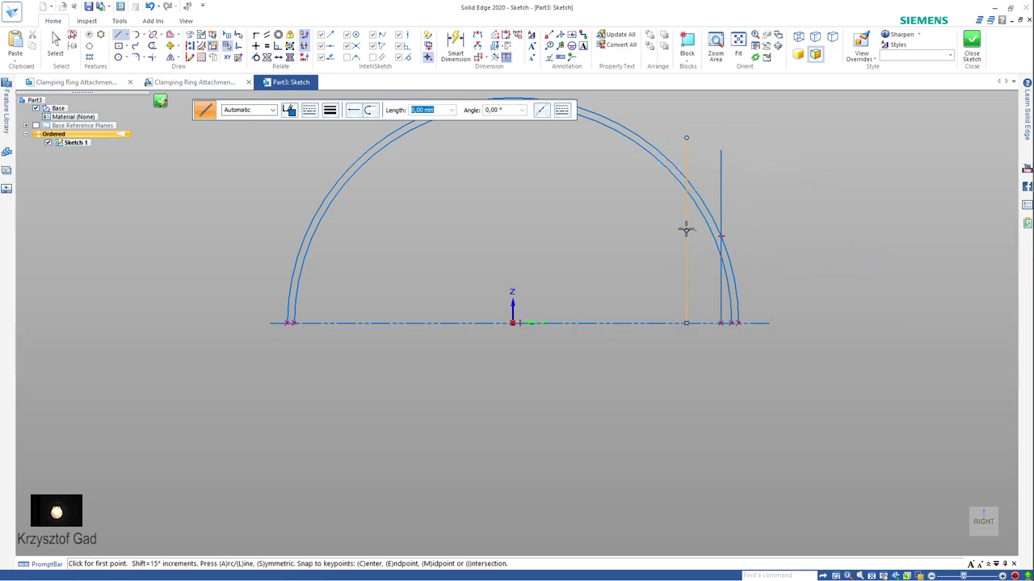
left_click(455, 44)
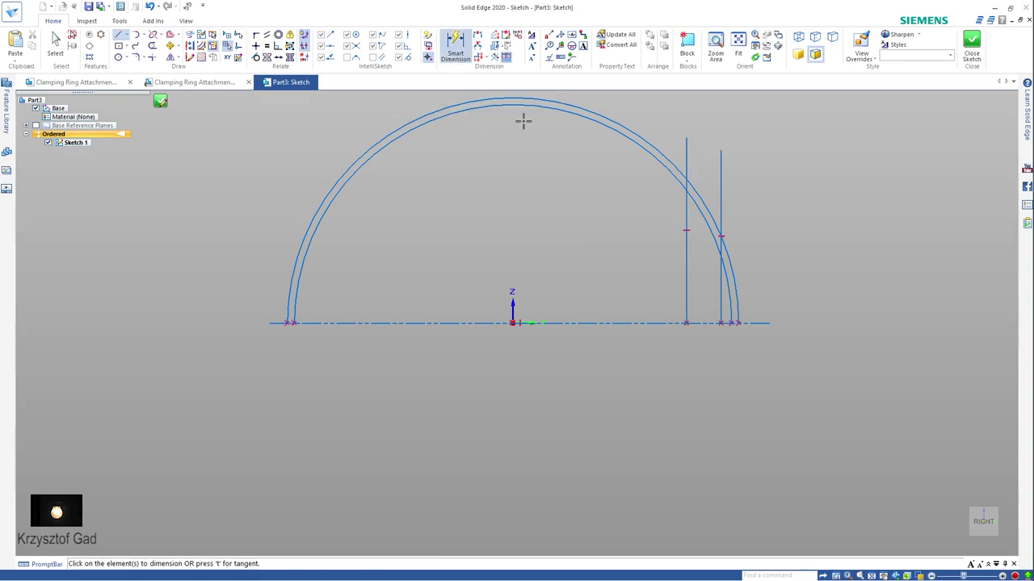
Dimension the inner and outer arcs as R 63 and R 65.
left_click(631, 142)
left_click(607, 168)
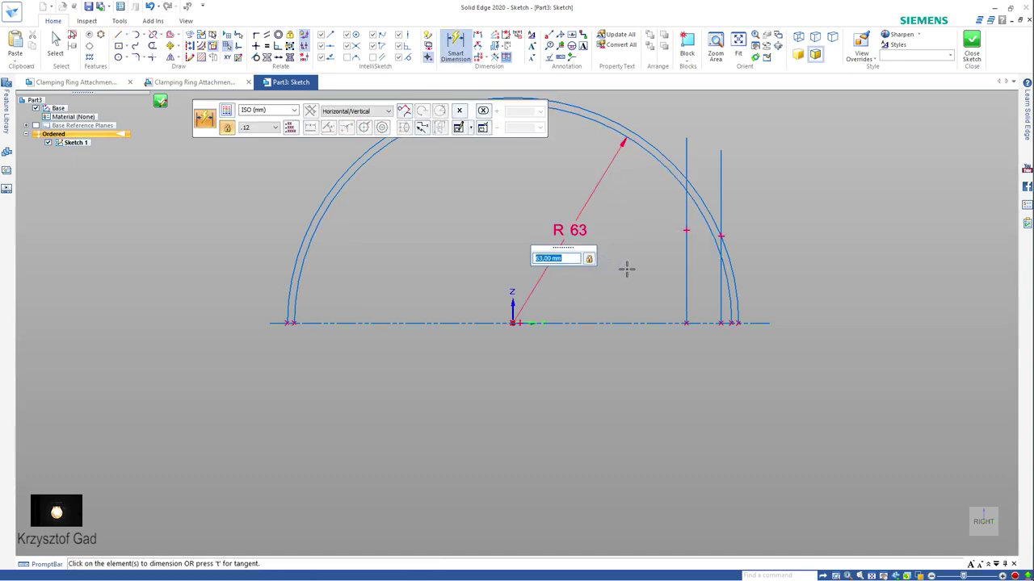
left_click(660, 155)
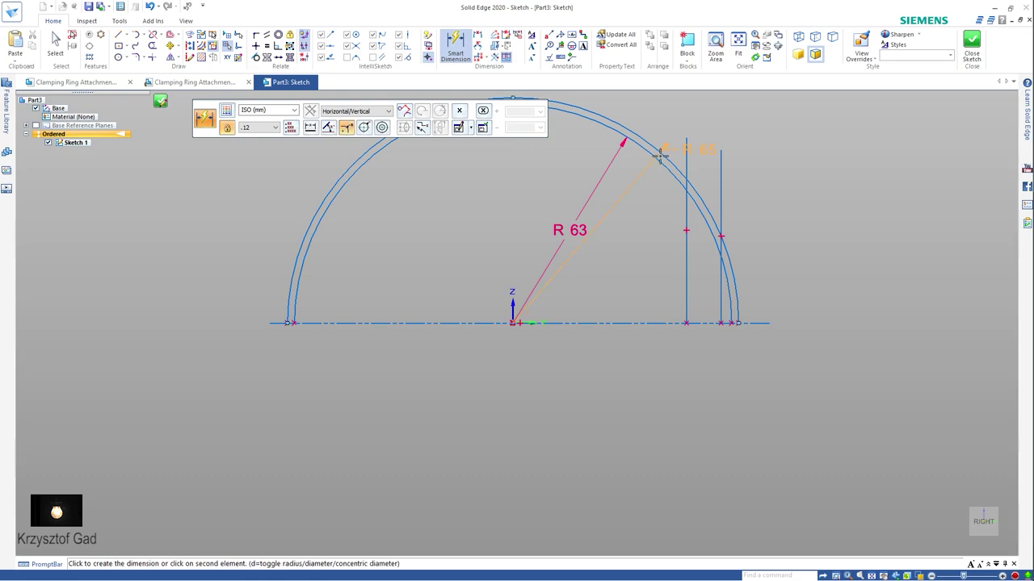
left_click(633, 224)
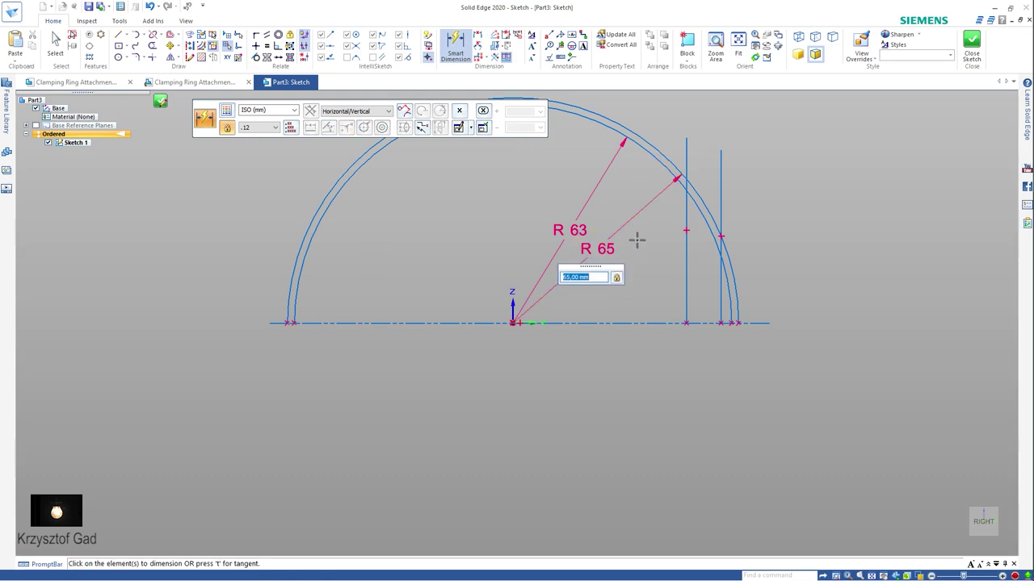
Set the vertical lines' distances from the arc centre to 61 and 63.
left_click(684, 297)
left_click(514, 310)
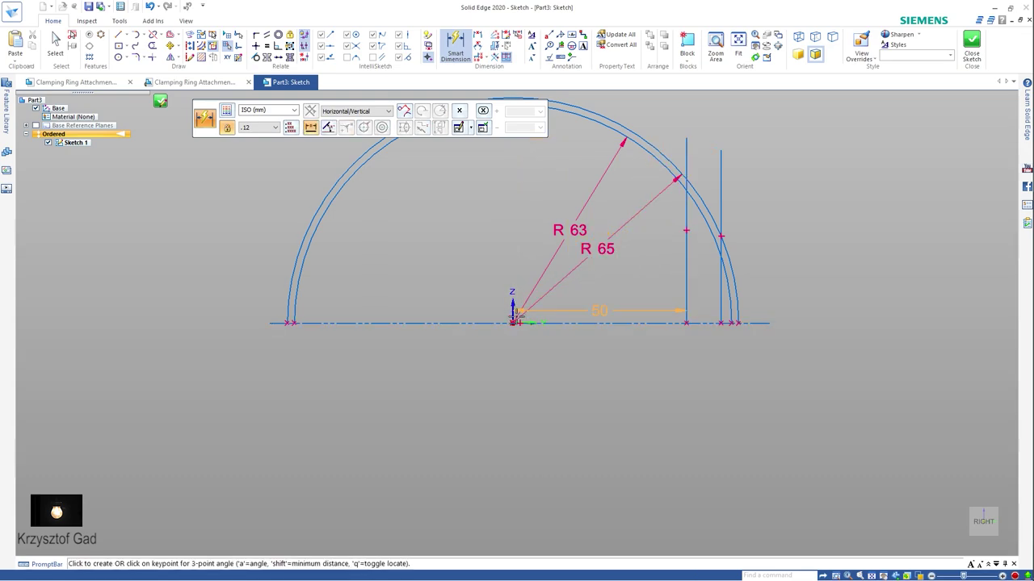
left_click(570, 349)
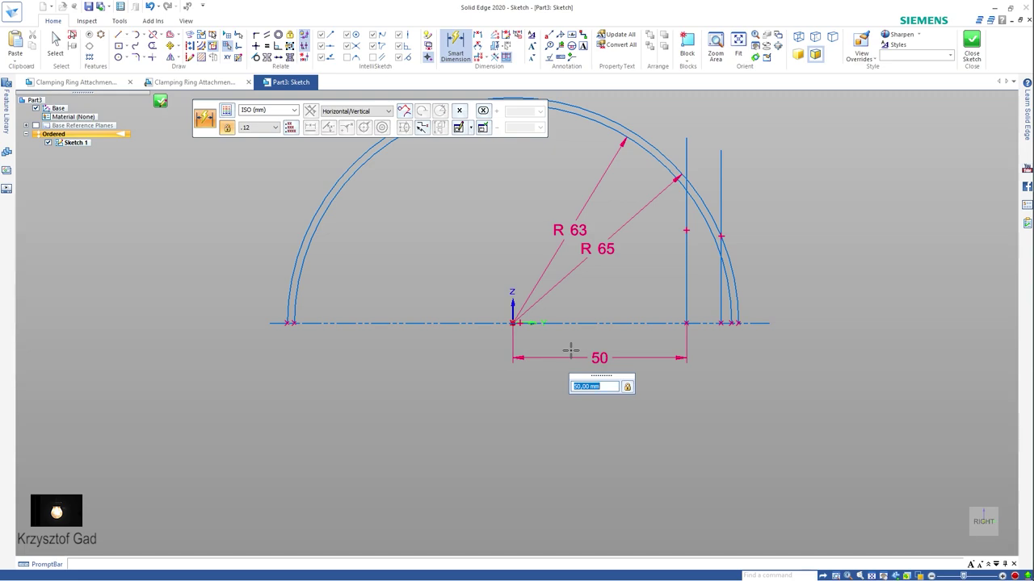
type("61")
key("Return")
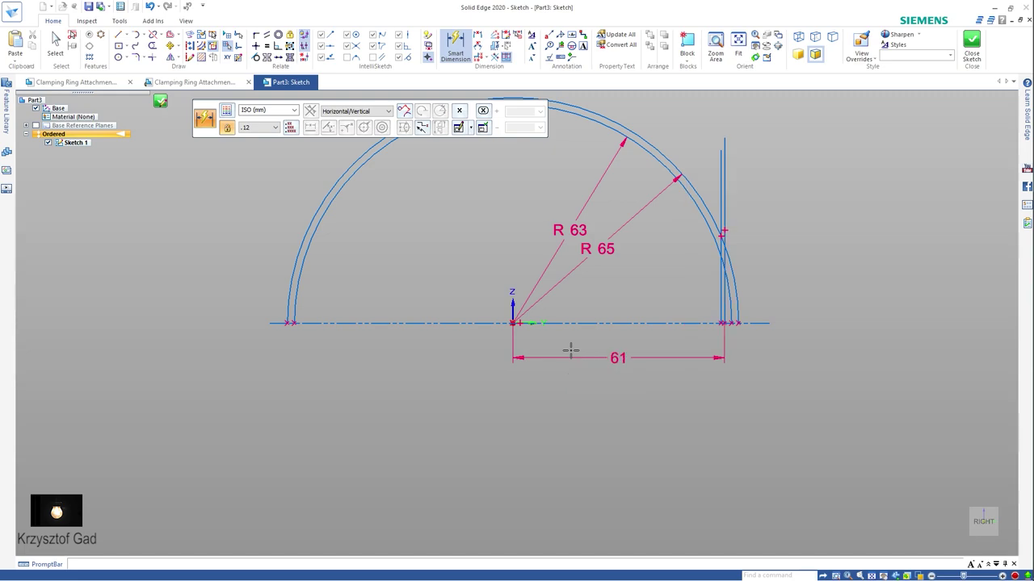
scroll(638, 334, "up", 2)
left_click(731, 304)
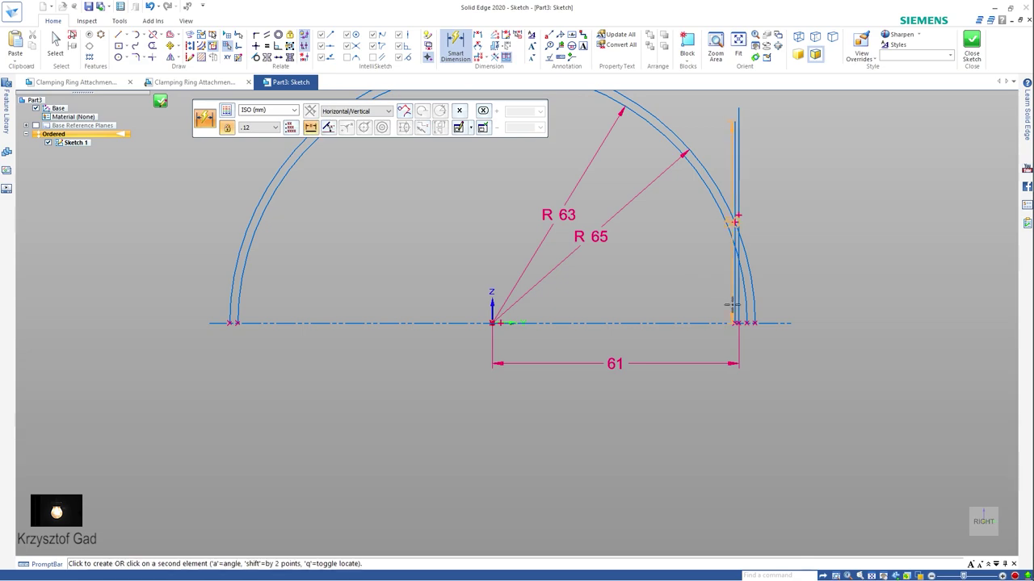
left_click(490, 315)
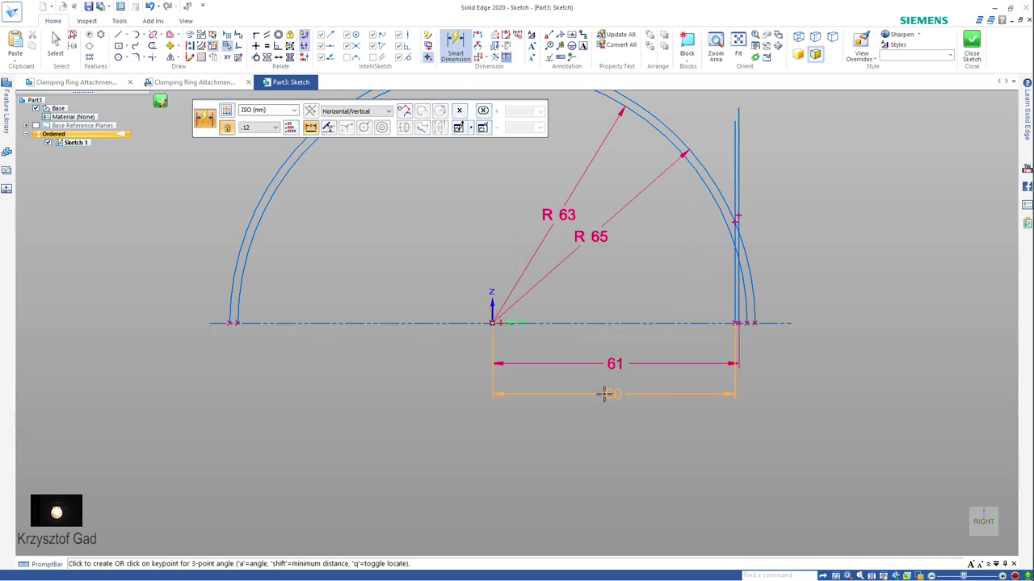
left_click(604, 394)
type("63")
key("Return")
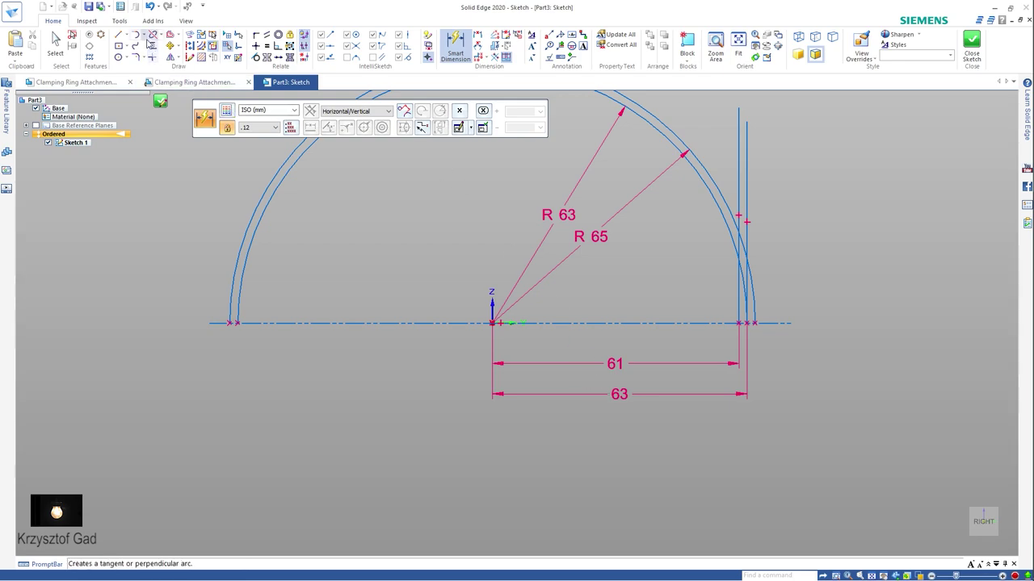
Trim the arc ends below the leg and the vertical lines above the arcs.
left_click(151, 45)
scroll(721, 275, "up", 3)
scroll(721, 274, "up", 2)
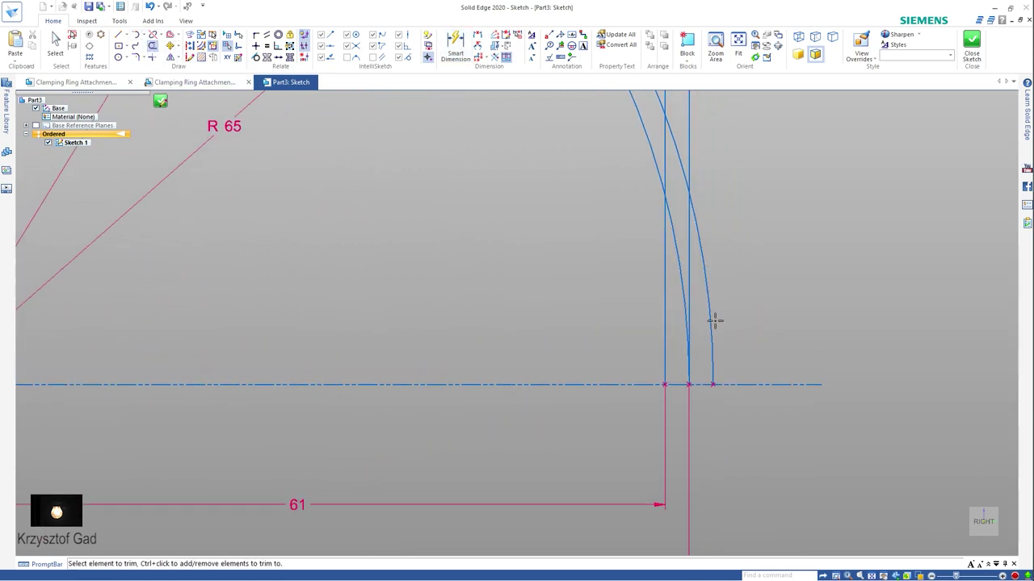
left_click(702, 281)
left_click(676, 224)
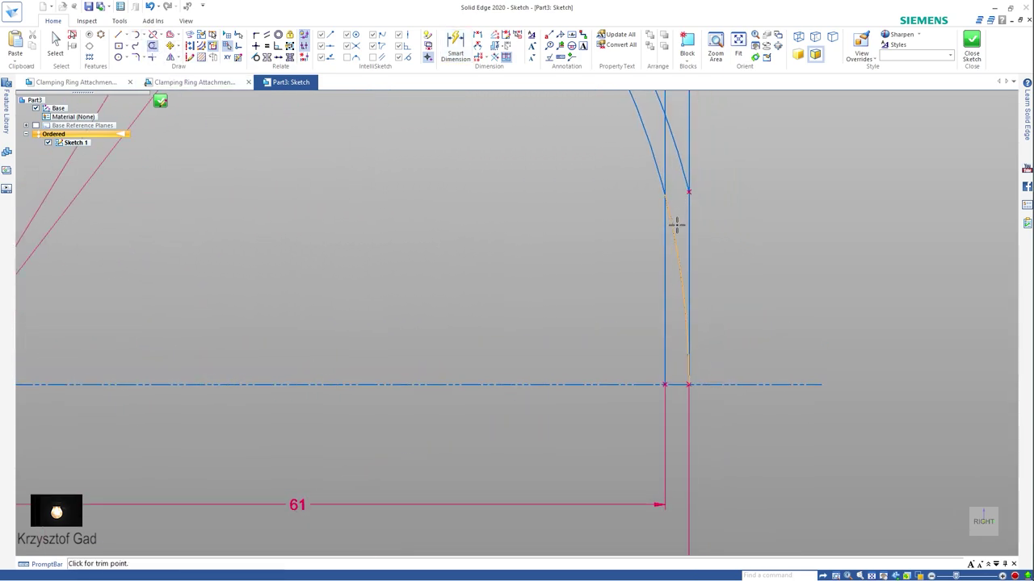
left_click(665, 169)
left_click(688, 127)
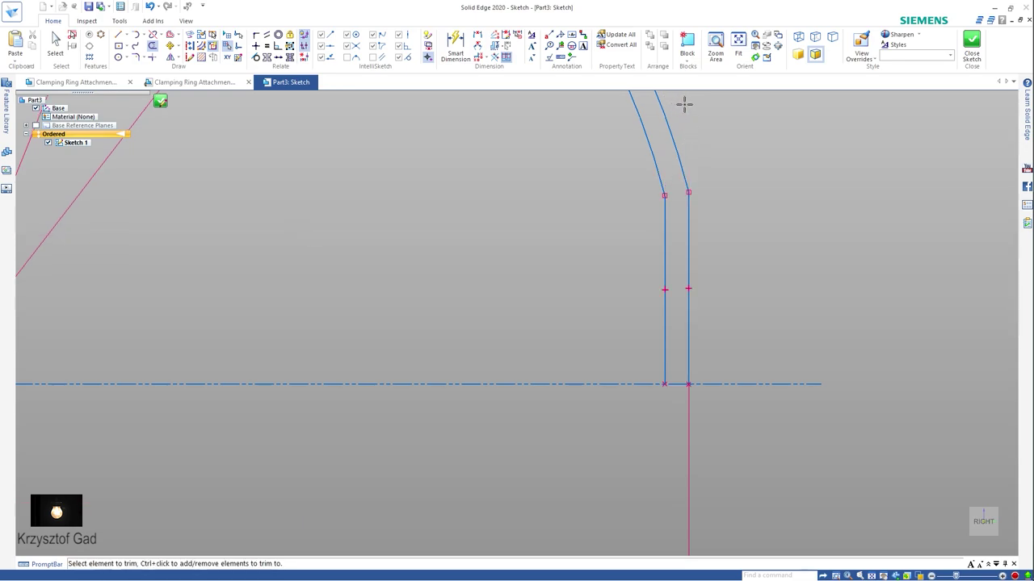
scroll(684, 121, "down", 2)
scroll(161, 138, "up", 1)
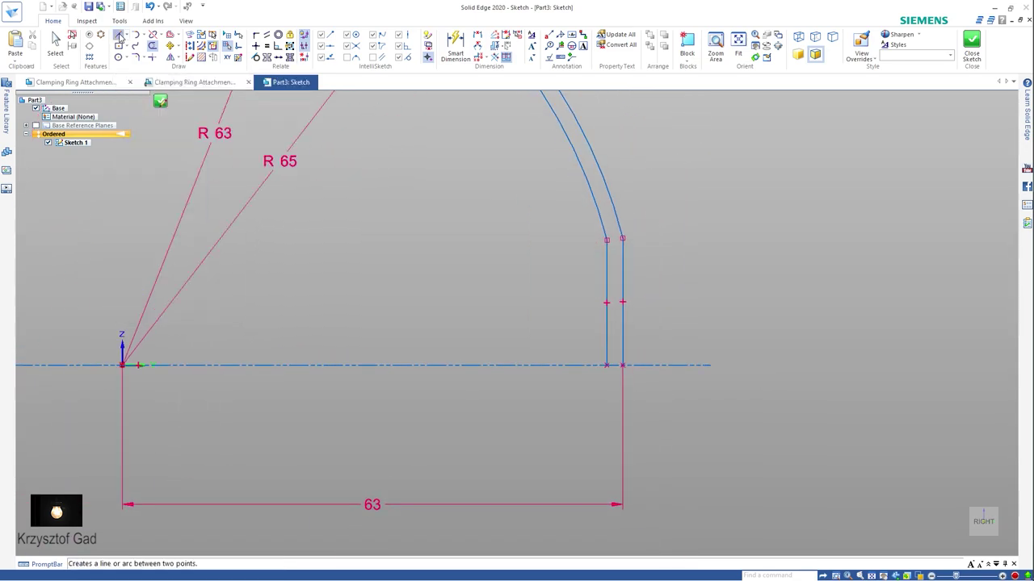
Draw the 2 mm bottom line joining the inner and outer leg.
left_click(119, 35)
scroll(519, 272, "up", 2)
scroll(605, 403, "up", 4)
scroll(595, 395, "up", 1)
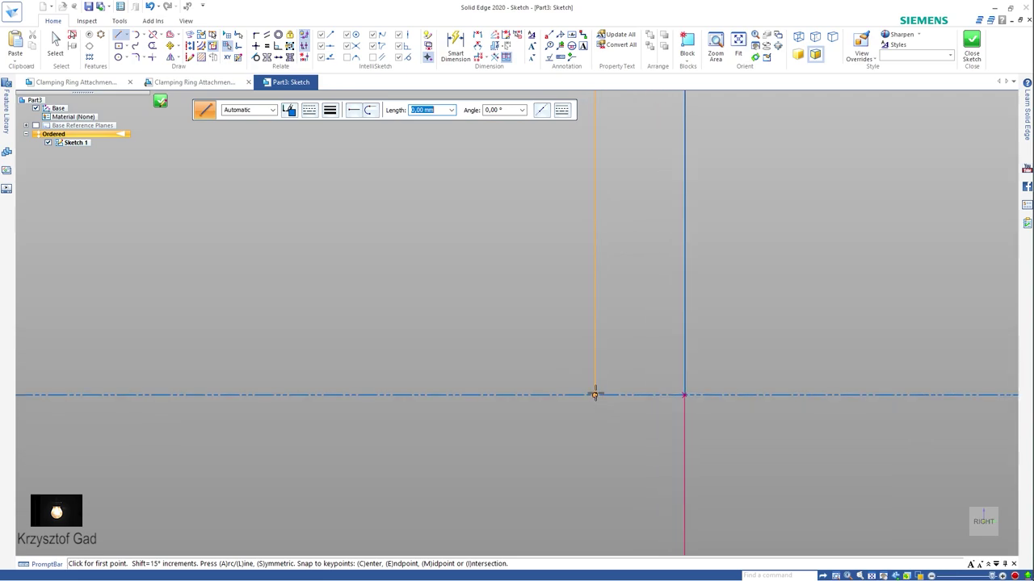
left_click(594, 395)
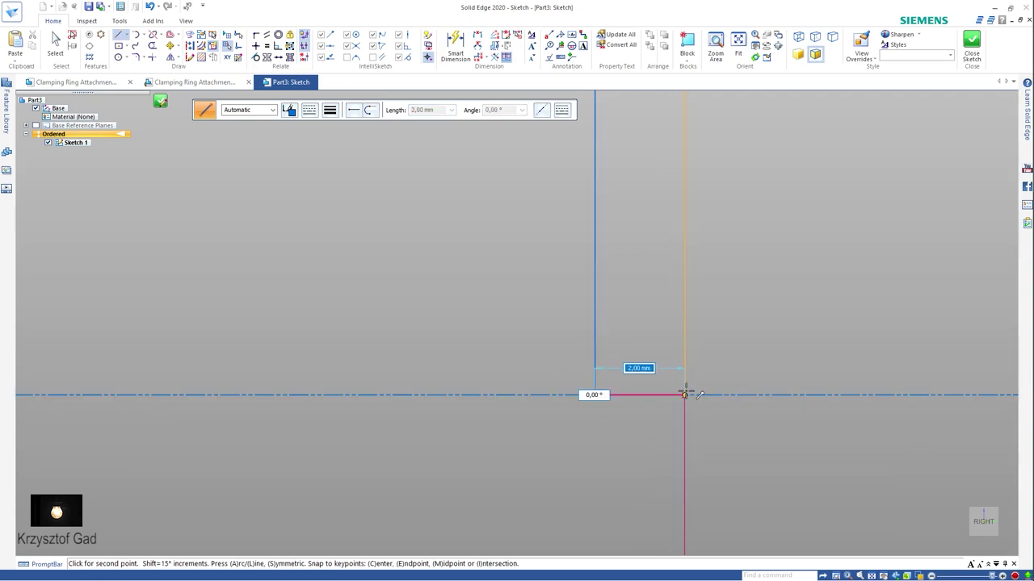
left_click(684, 394)
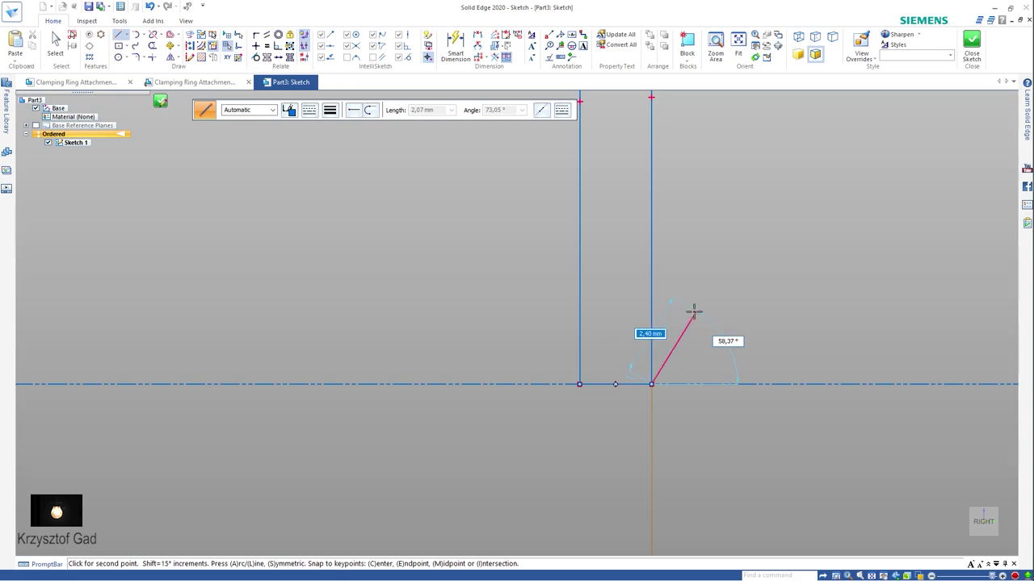
key("Escape")
Mirror the right leg's lines to the left across the vertical axis.
left_click(604, 385)
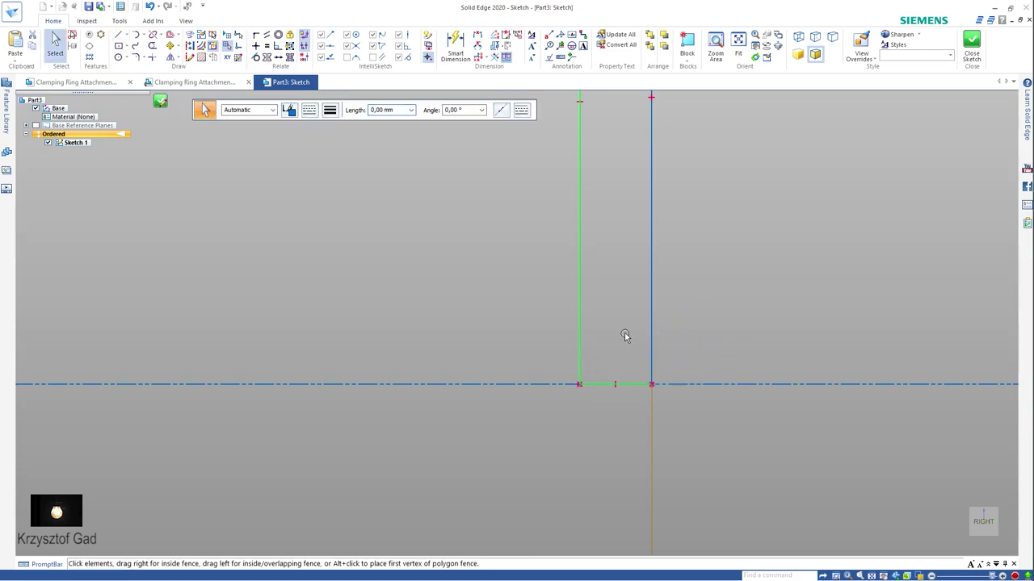
scroll(652, 329, "down", 2)
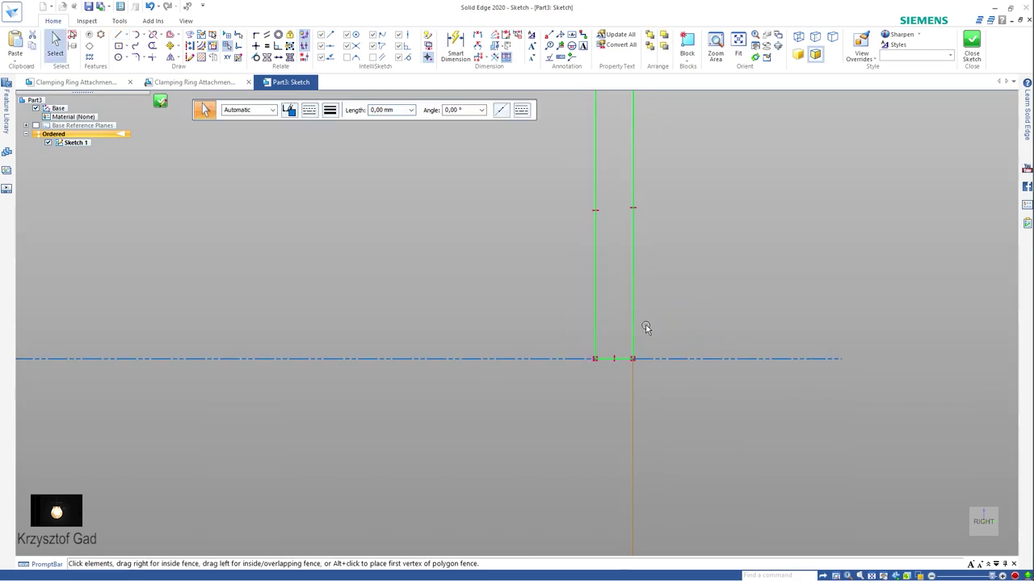
scroll(646, 328, "down", 3)
scroll(600, 314, "down", 1)
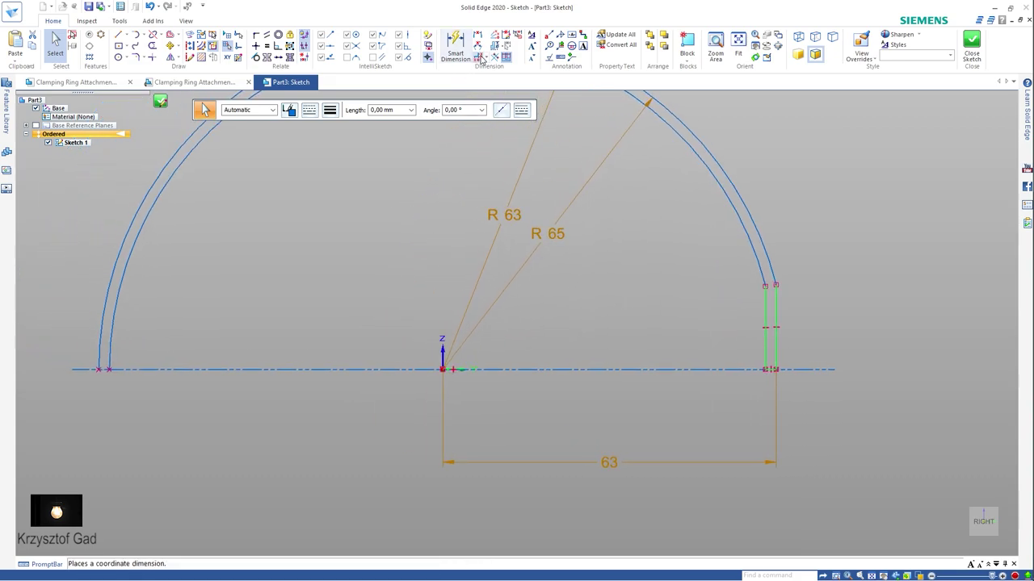
left_click(171, 58)
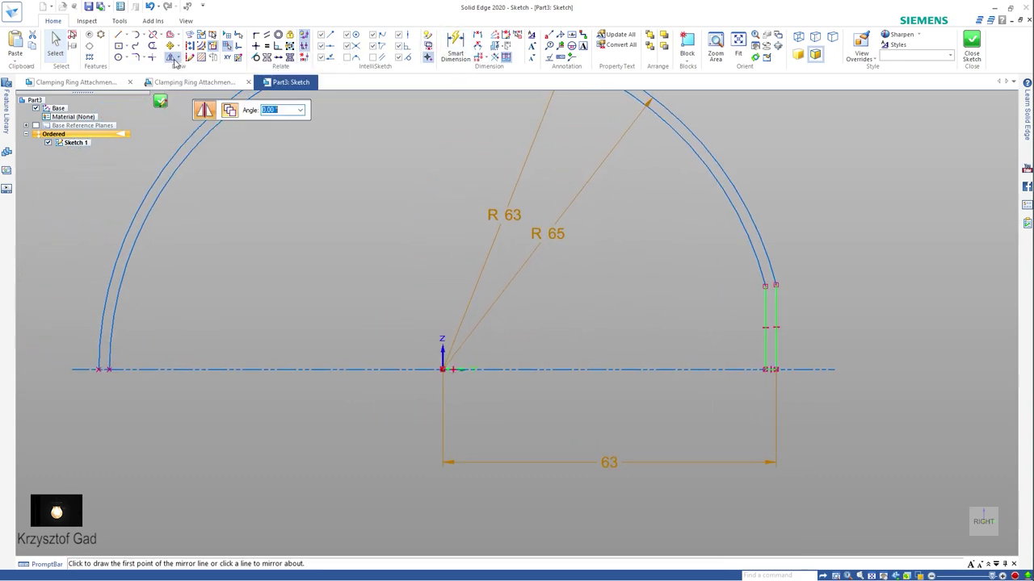
left_click(444, 338)
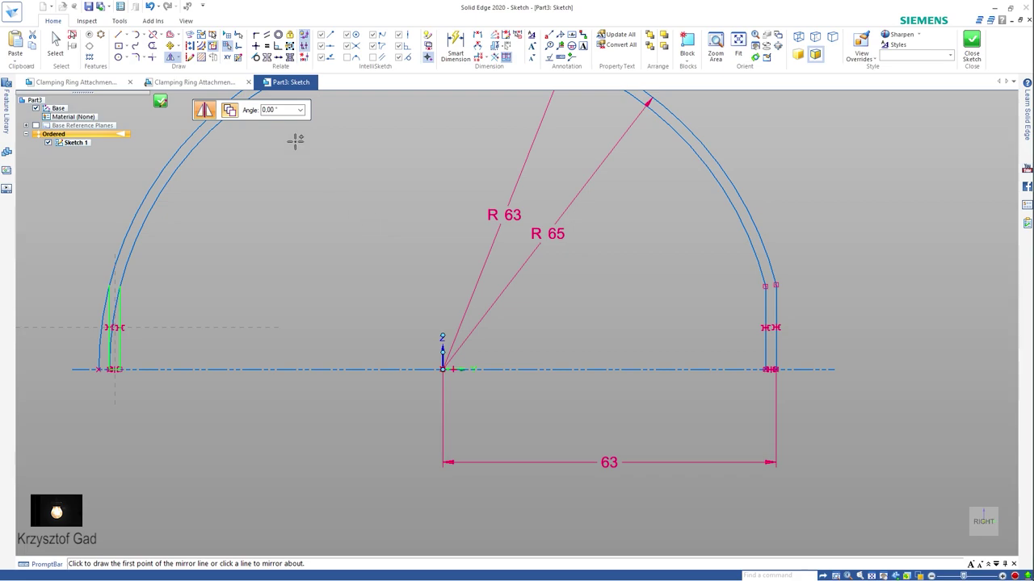
scroll(487, 226, "up", 4)
Trim the leftover end of the left arc and close the sketch.
left_click(152, 46)
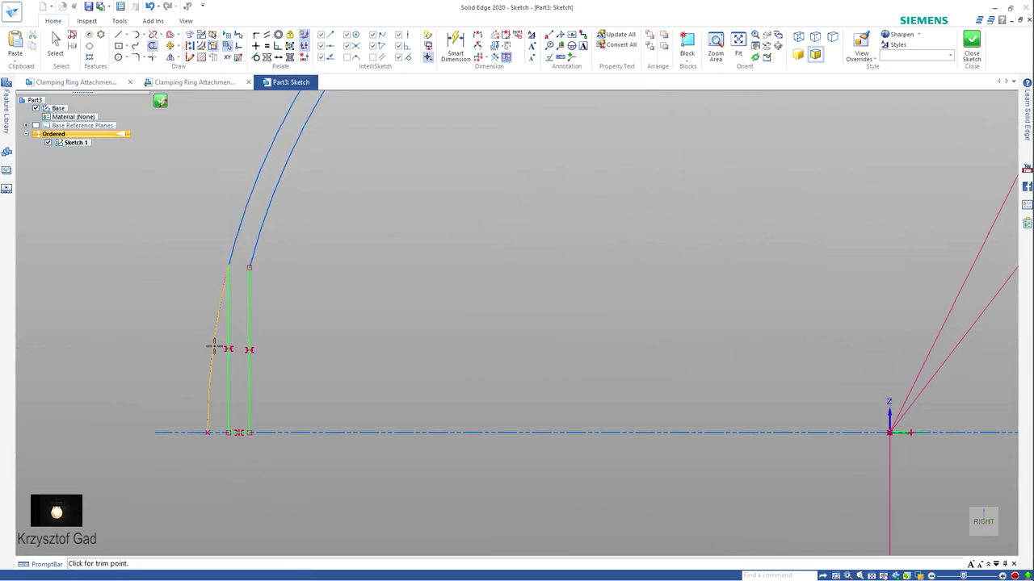
scroll(214, 347, "down", 5)
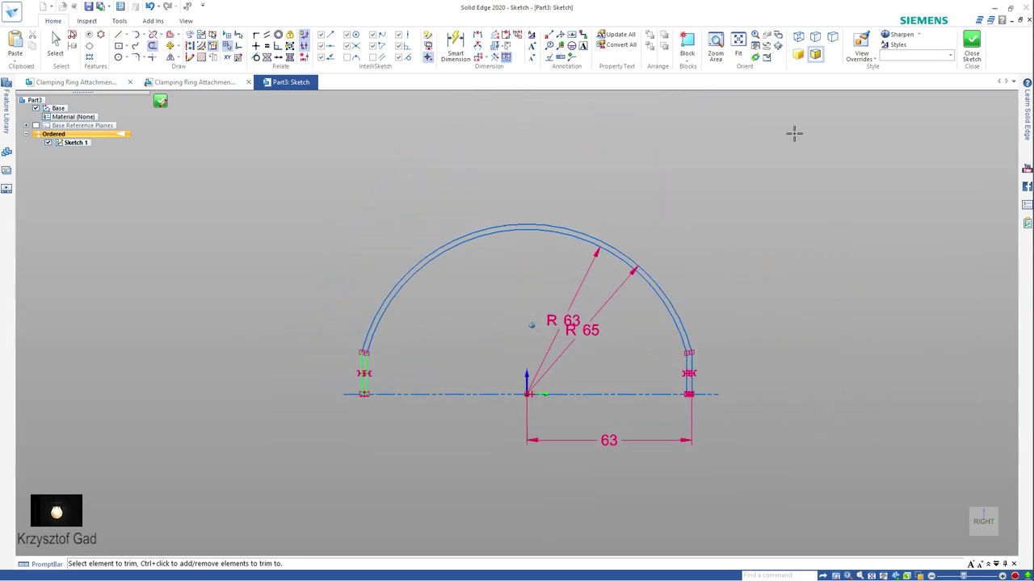
left_click(977, 49)
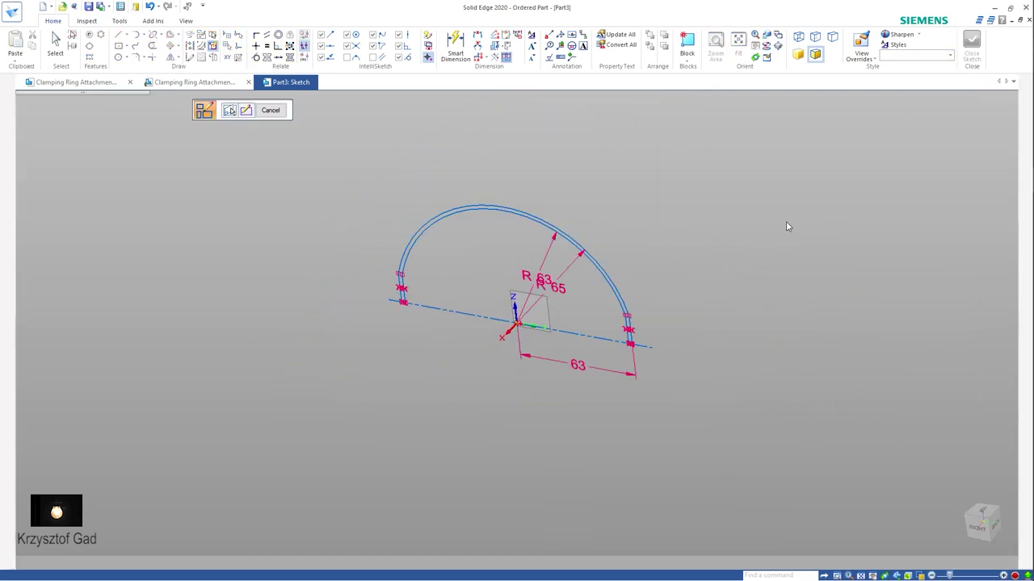
Extrude the half-ring sketch symmetrically by 2 mm to create Protrusion 1.
left_click(260, 114)
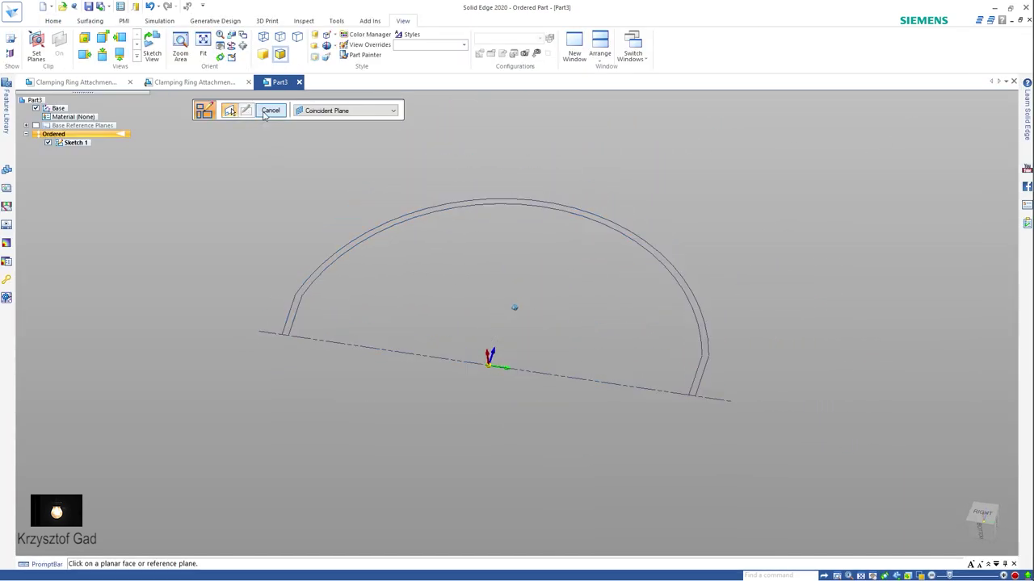
left_click(264, 112)
left_click(52, 20)
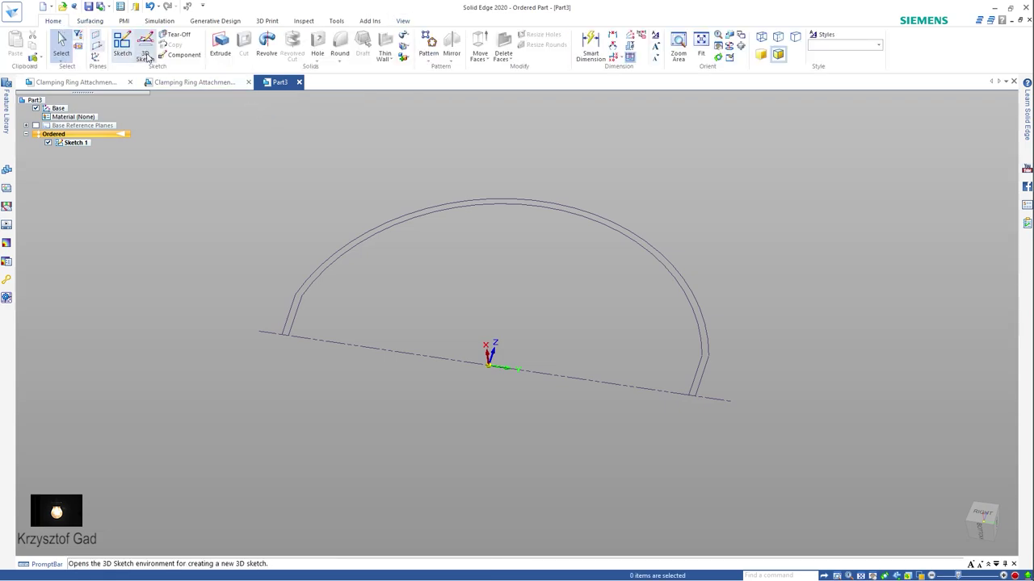
left_click(220, 45)
mouse_move(287, 192)
middle_mouse_down()
mouse_move(322, 295)
mouse_move(390, 359)
middle_mouse_up()
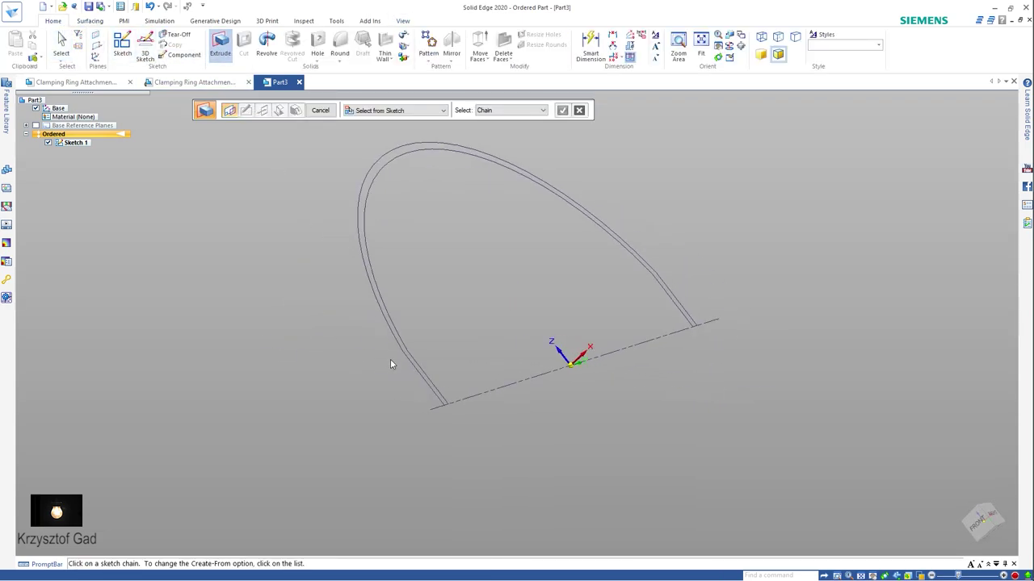
left_click(408, 360)
right_click(394, 371)
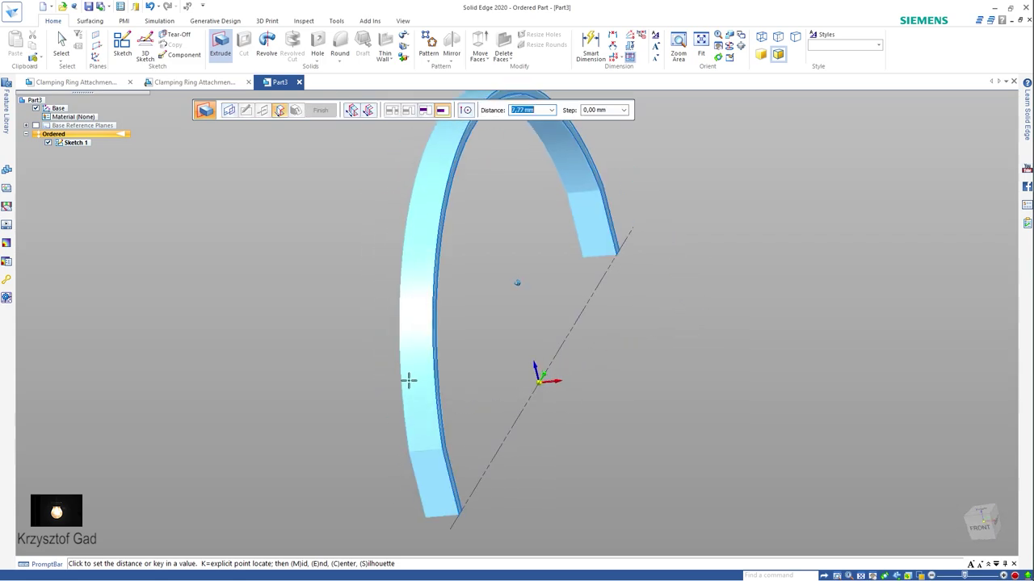
left_click(369, 111)
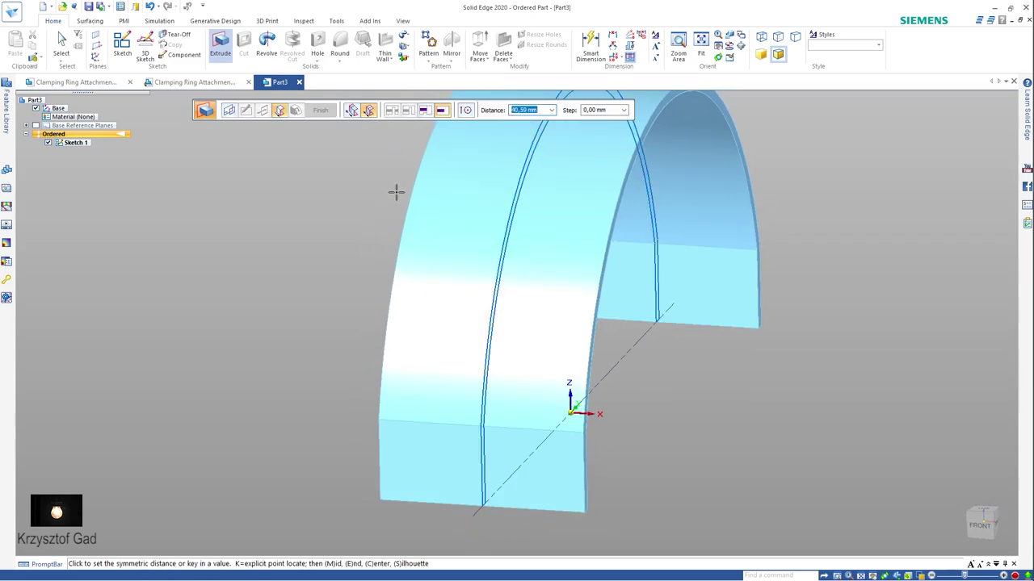
key("Return")
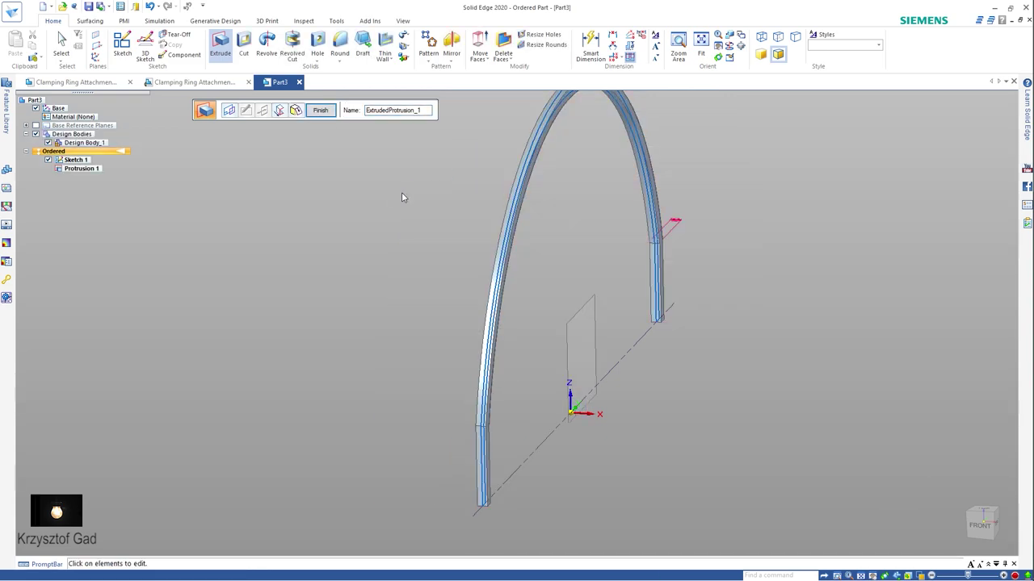
left_click(321, 111)
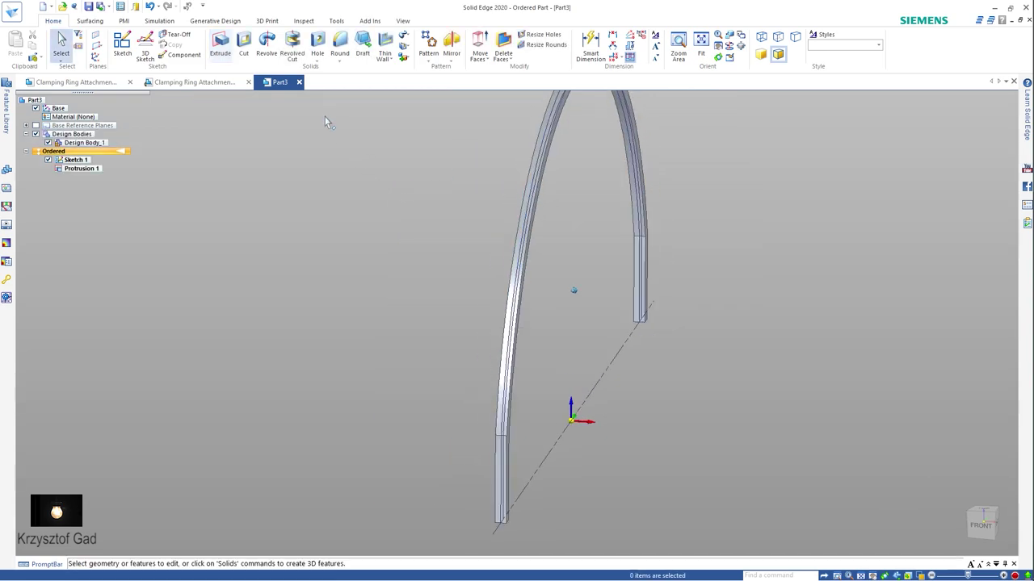
Sketch a 2 mm diameter circle centred on the leg's end face.
key("ctrl+f")
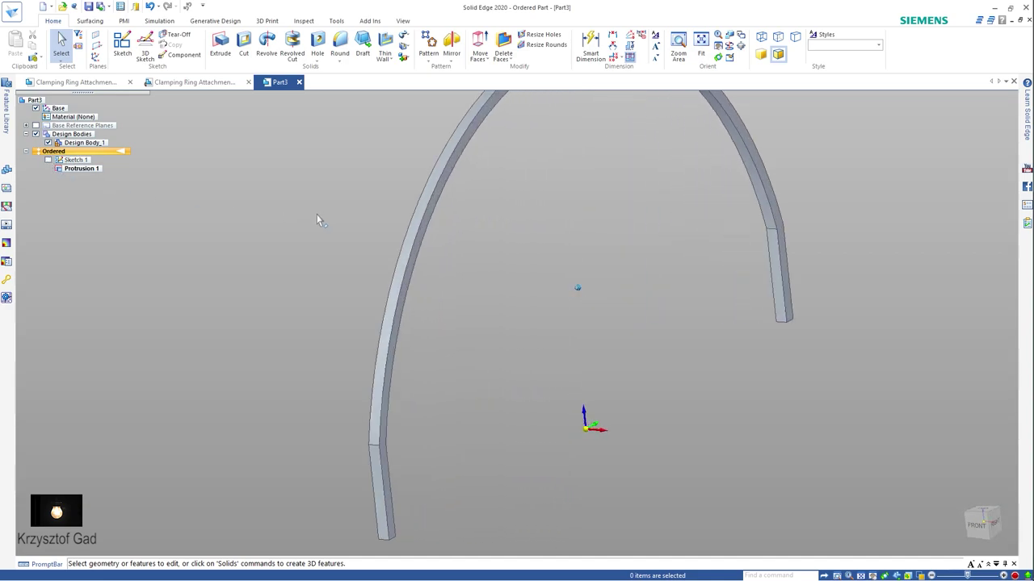
middle_click_drag(318, 219, 708, 440)
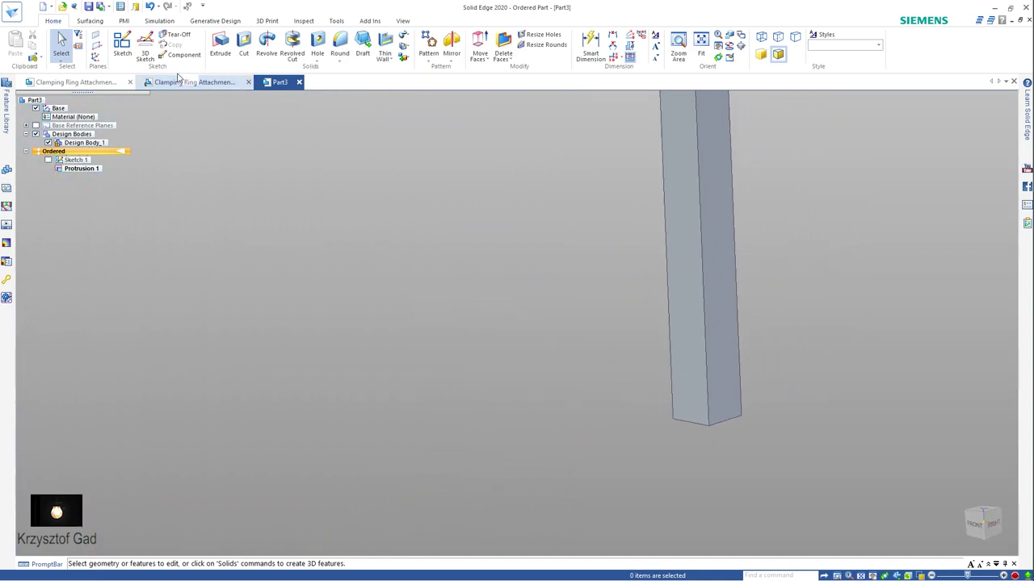
left_click(122, 49)
left_click(700, 394)
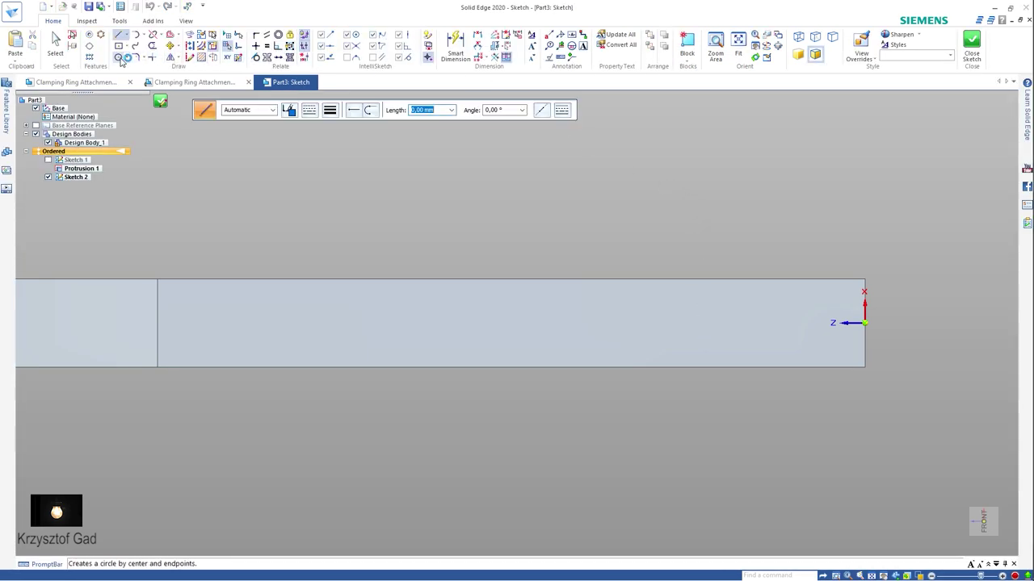
left_click(120, 58)
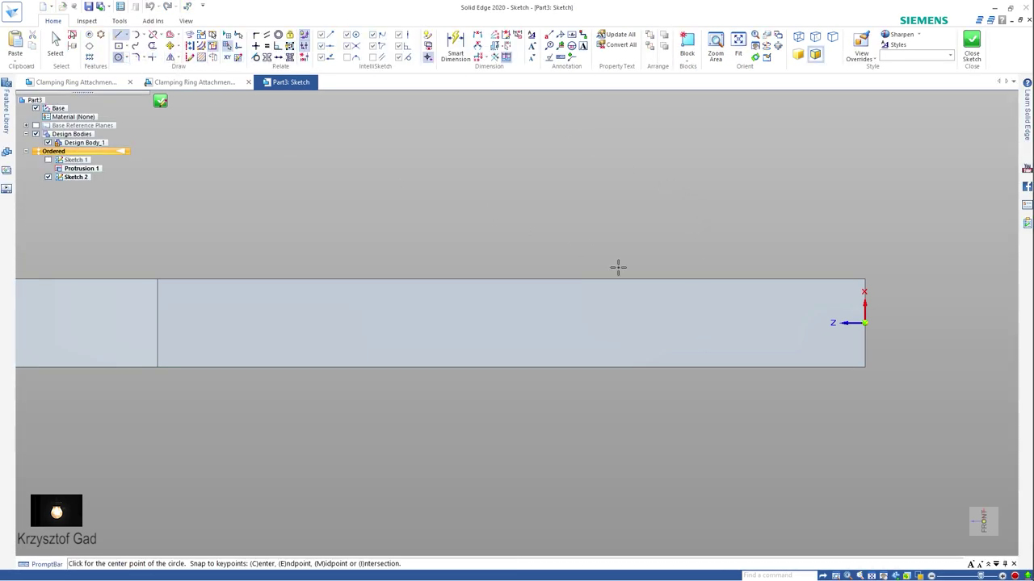
left_click(865, 323)
left_click(881, 302)
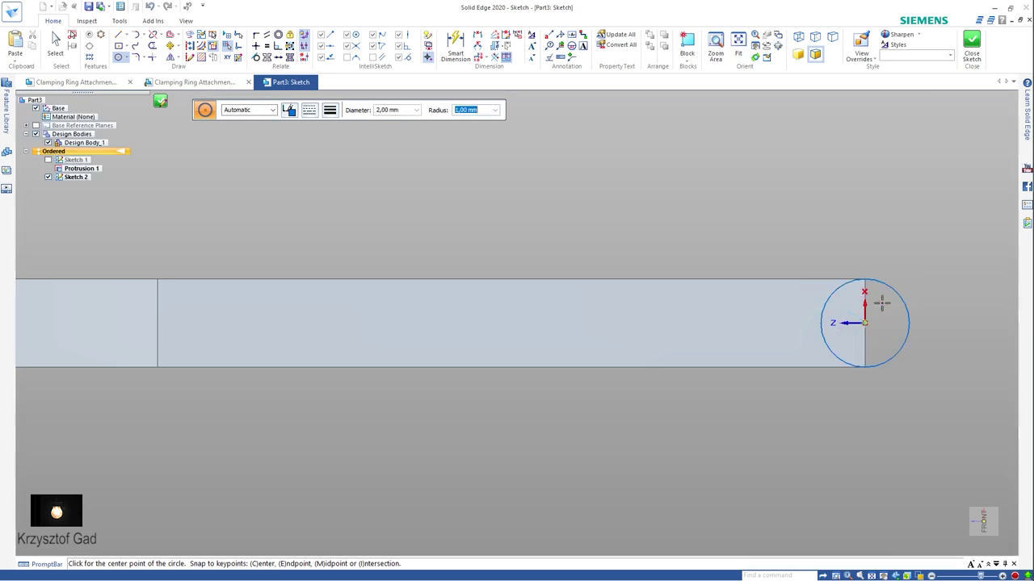
middle_click_drag(881, 299, 937, 133)
left_click(972, 55)
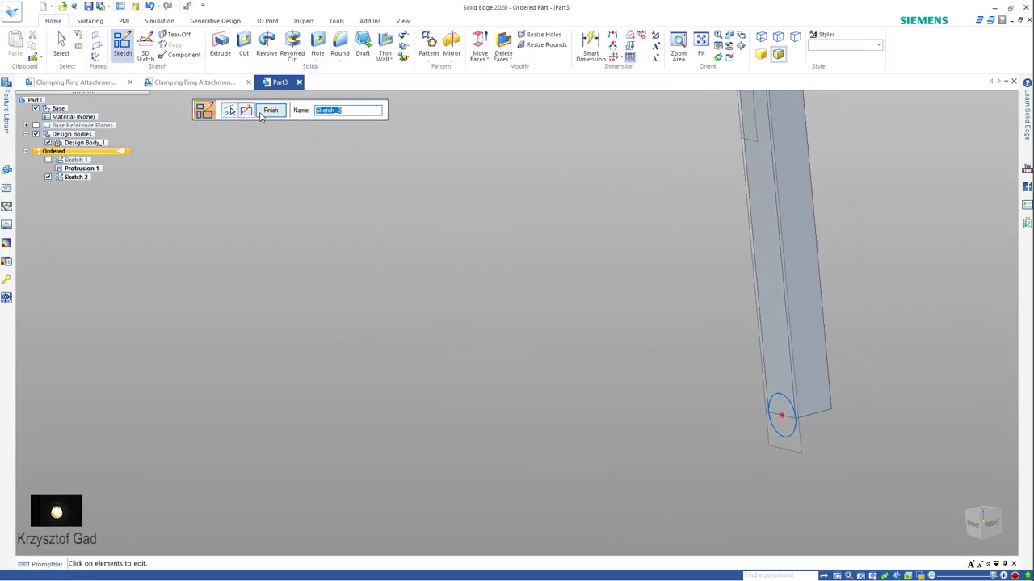
left_click(271, 110)
key("Escape")
Extrude the circle one-sided by 4 mm to form the Protrusion 2 cylinder.
left_click(220, 51)
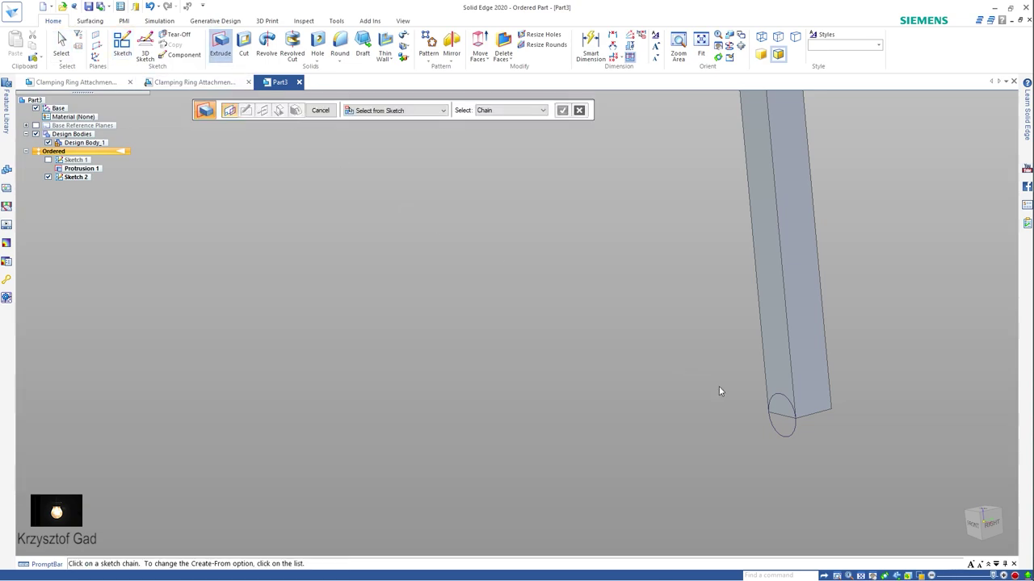
left_click(834, 440)
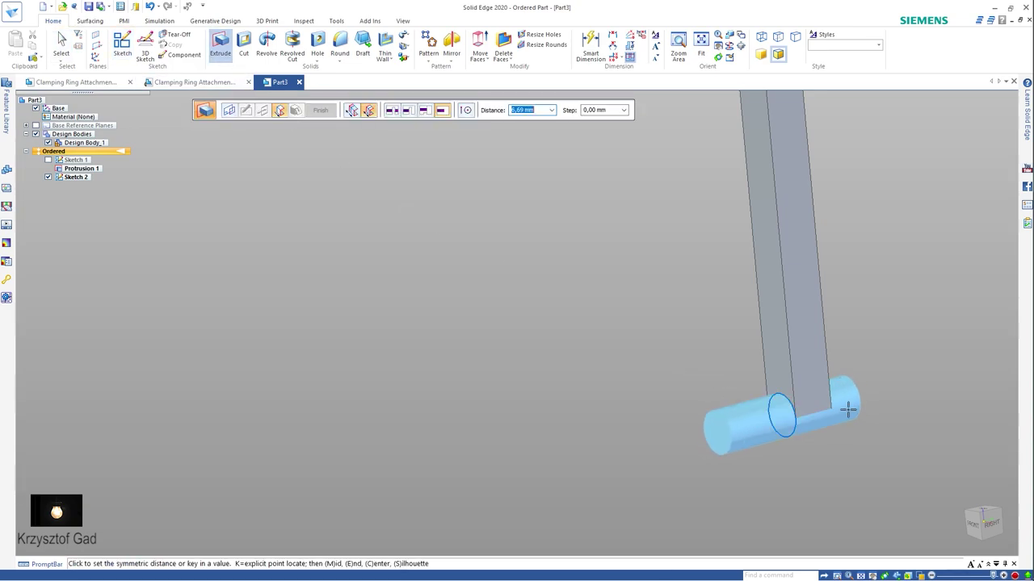
left_click(352, 111)
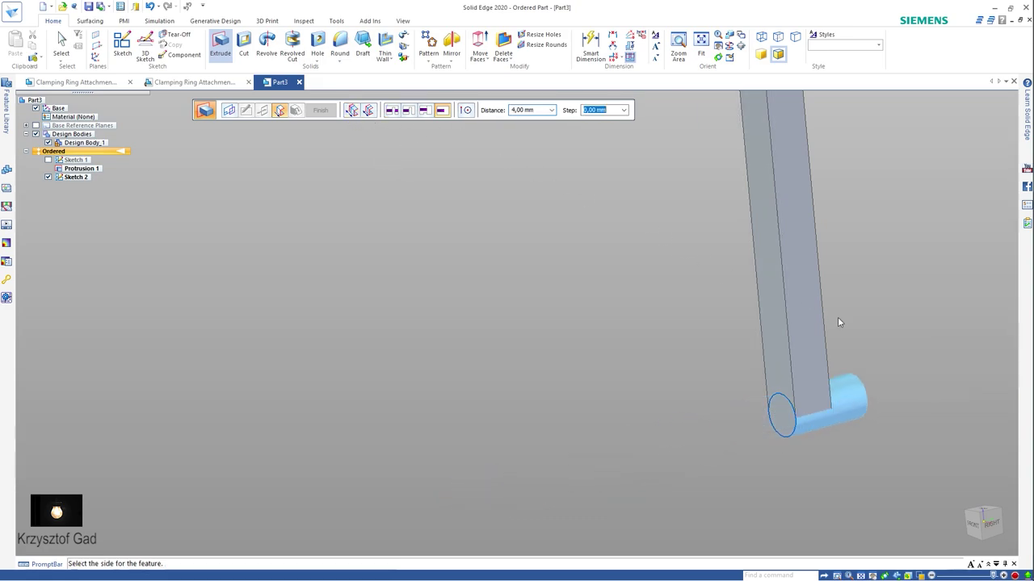
left_click(838, 318)
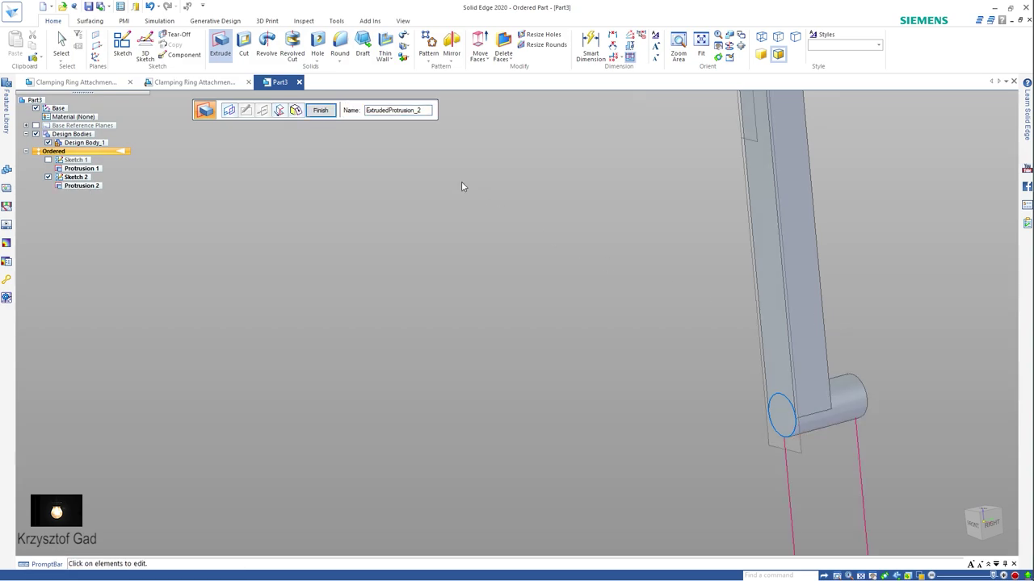
left_click(318, 112)
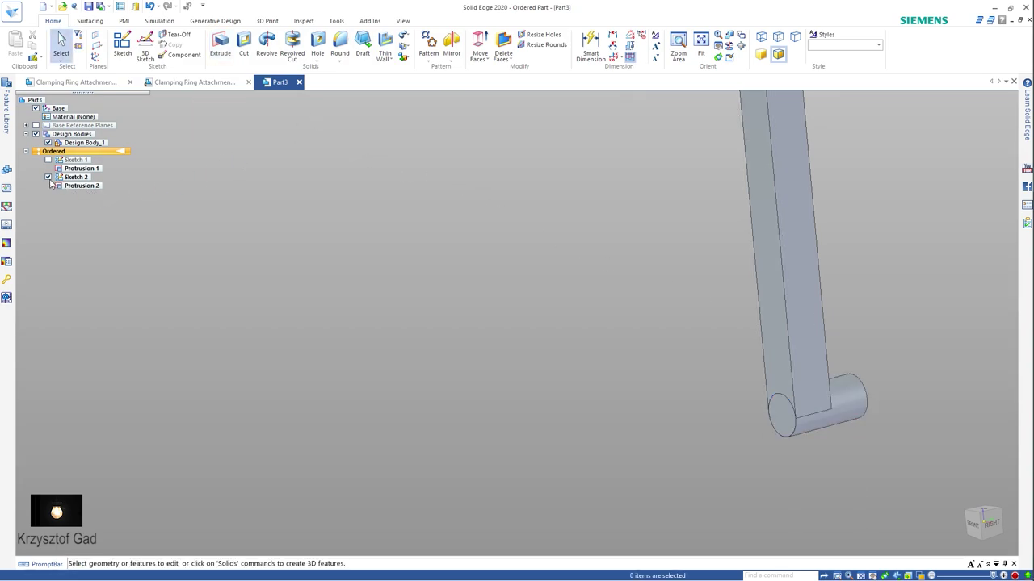
scroll(325, 250, "down", 2)
scroll(226, 185, "down", 2)
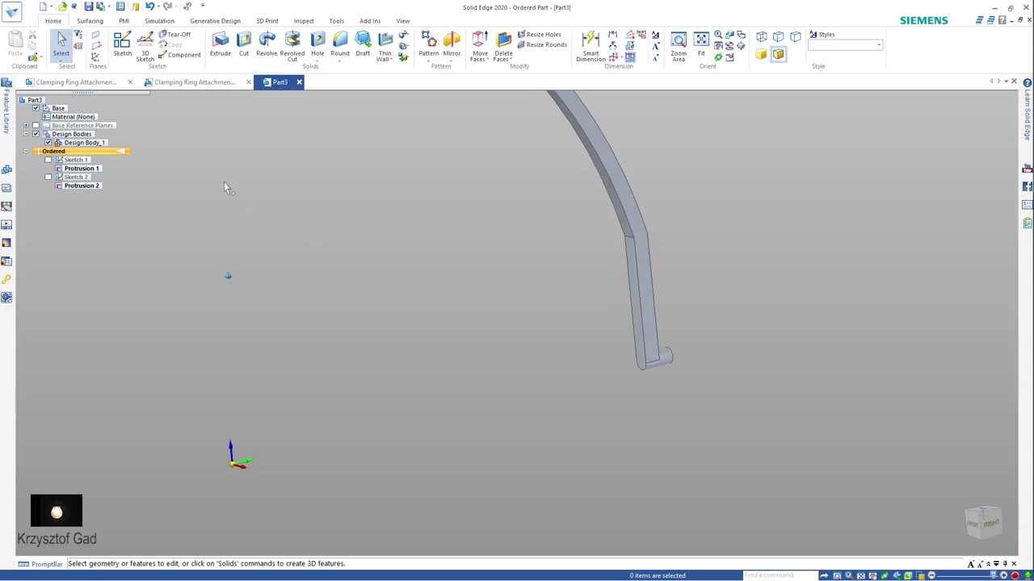
scroll(245, 119, "down", 2)
scroll(465, 86, "down", 2)
Attempt mirroring the cylinder with a parallel reference plane, then cancel it.
left_click(454, 46)
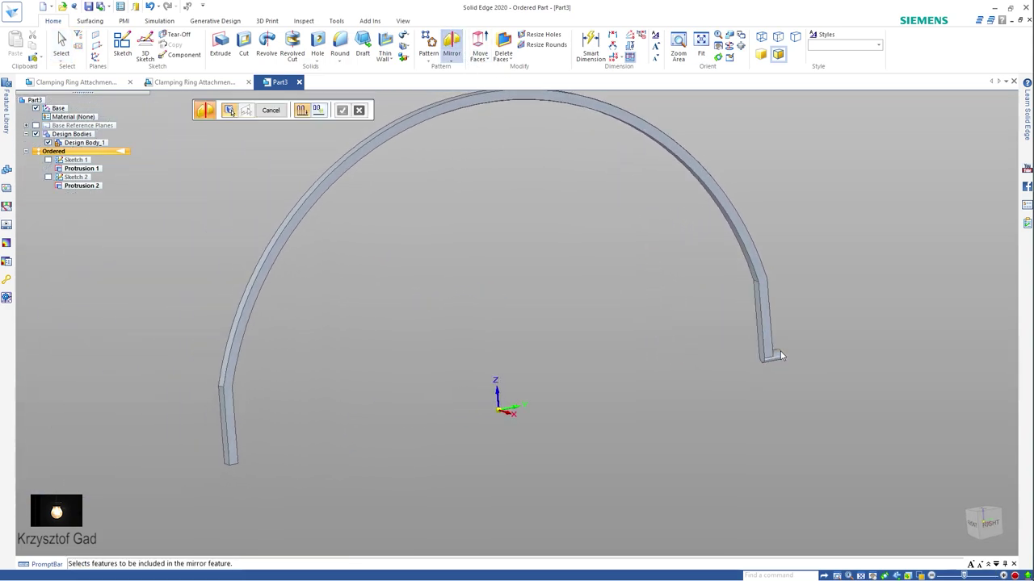
right_click(475, 253)
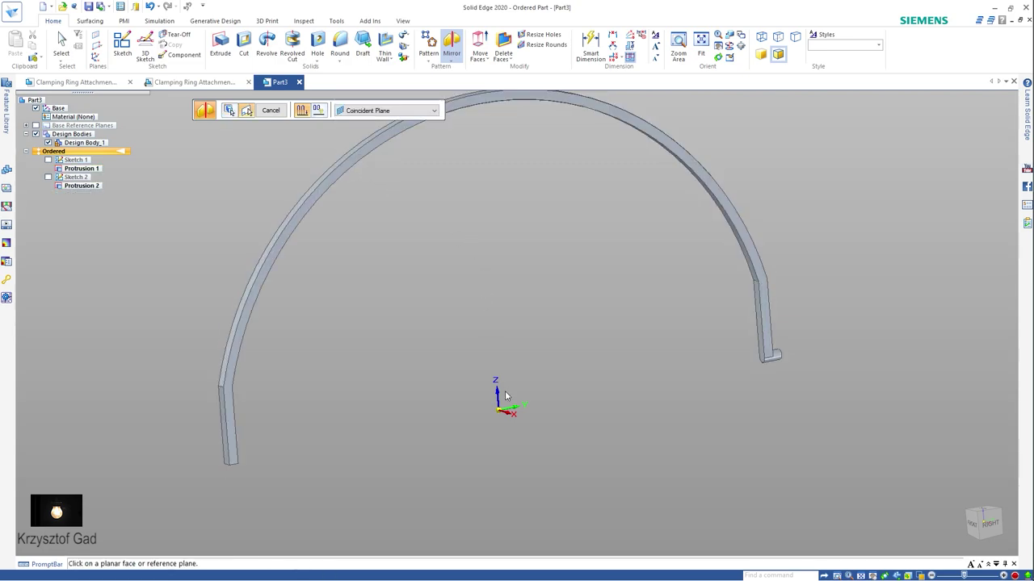
middle_click_drag(499, 406, 396, 138)
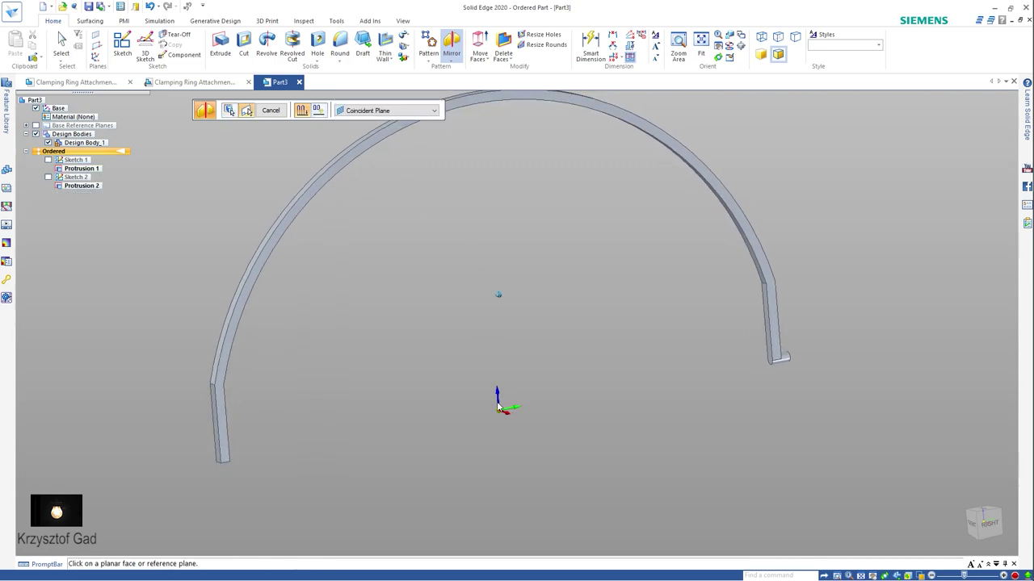
left_click(392, 112)
left_click(394, 130)
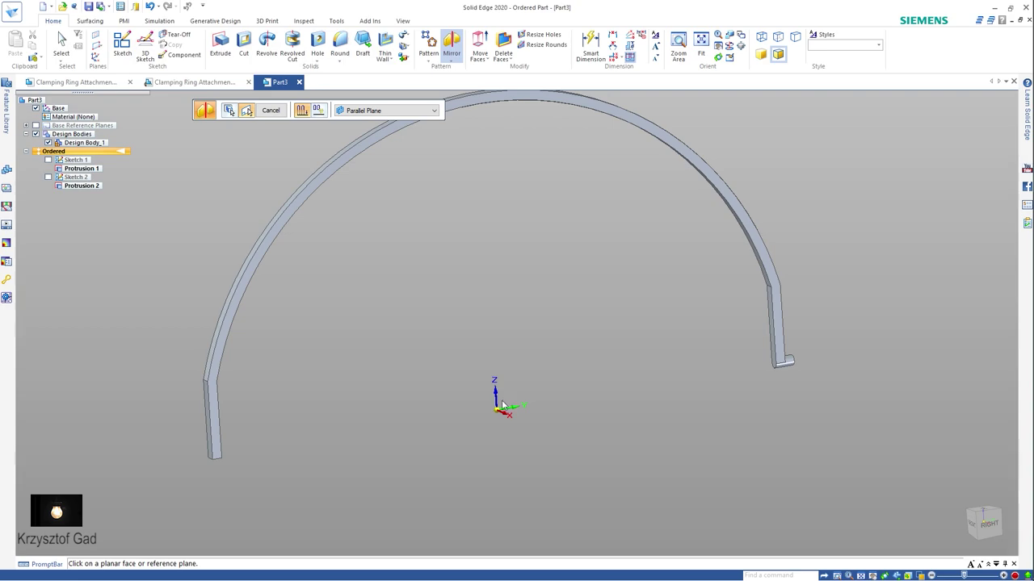
middle_click_drag(494, 405, 521, 411)
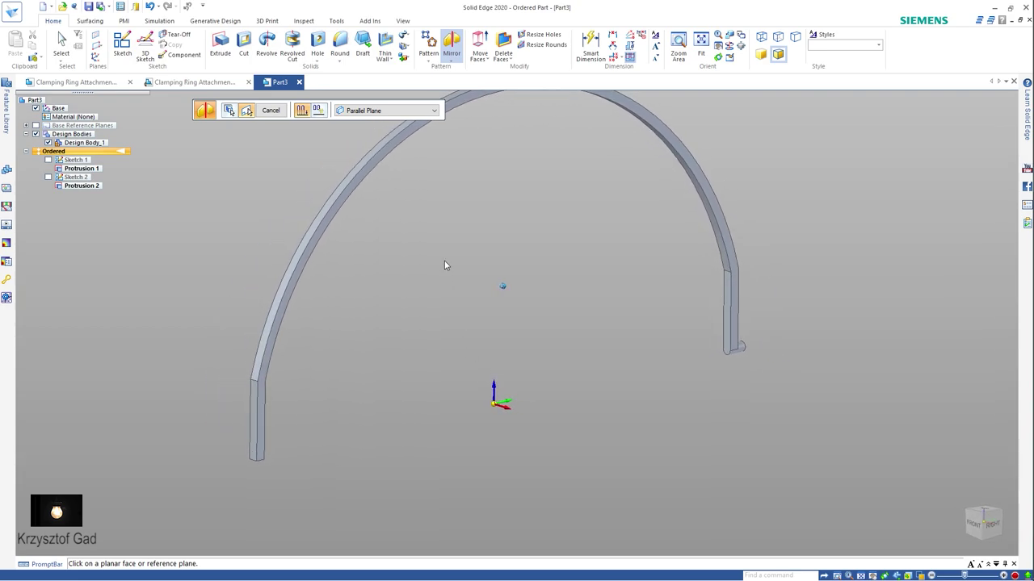
left_click(499, 394)
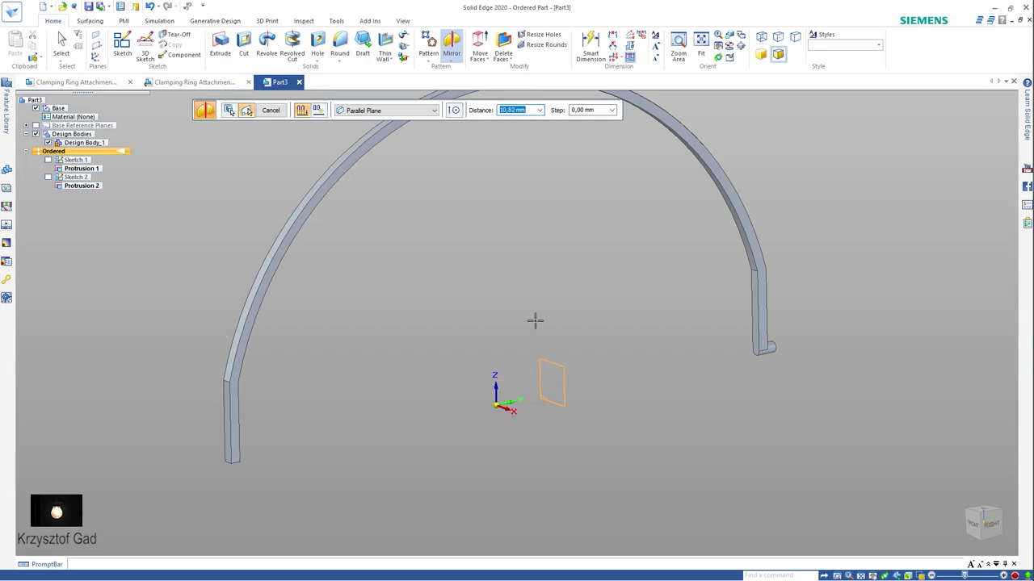
key("Escape")
Mirror Protrusion 2 across the base reference plane to create Mirror 1.
left_click(450, 50)
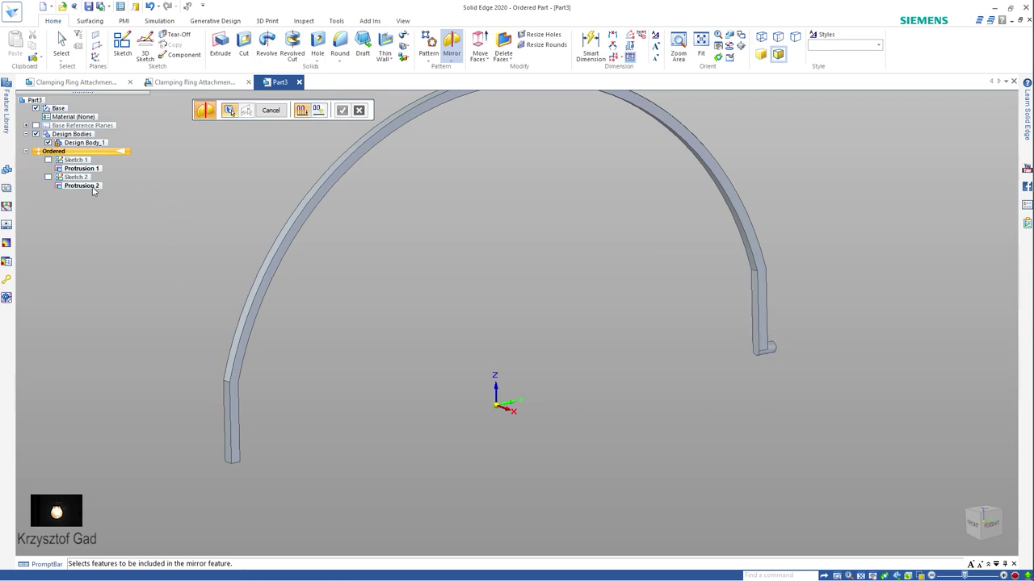
right_click(429, 216)
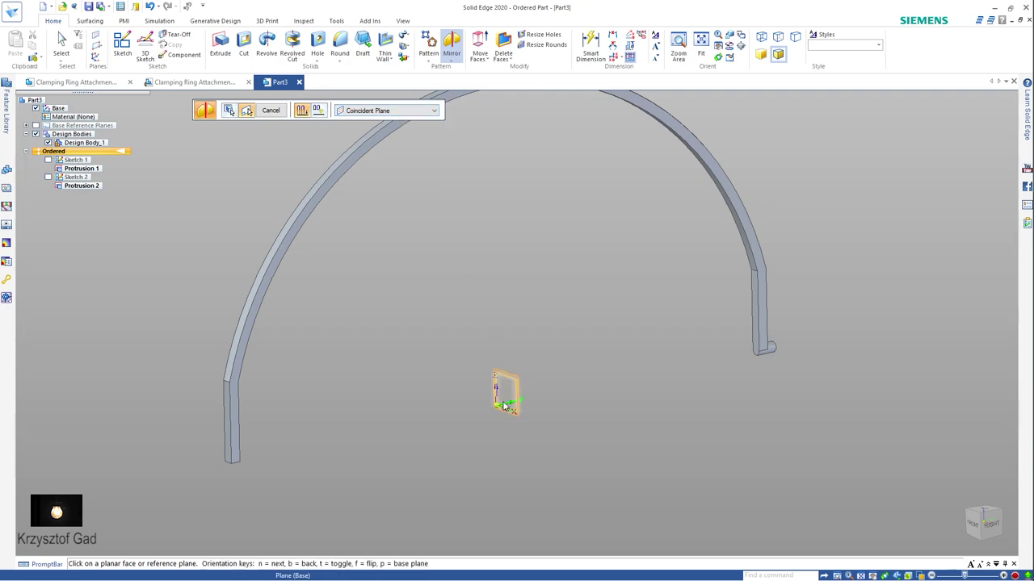
key("Escape")
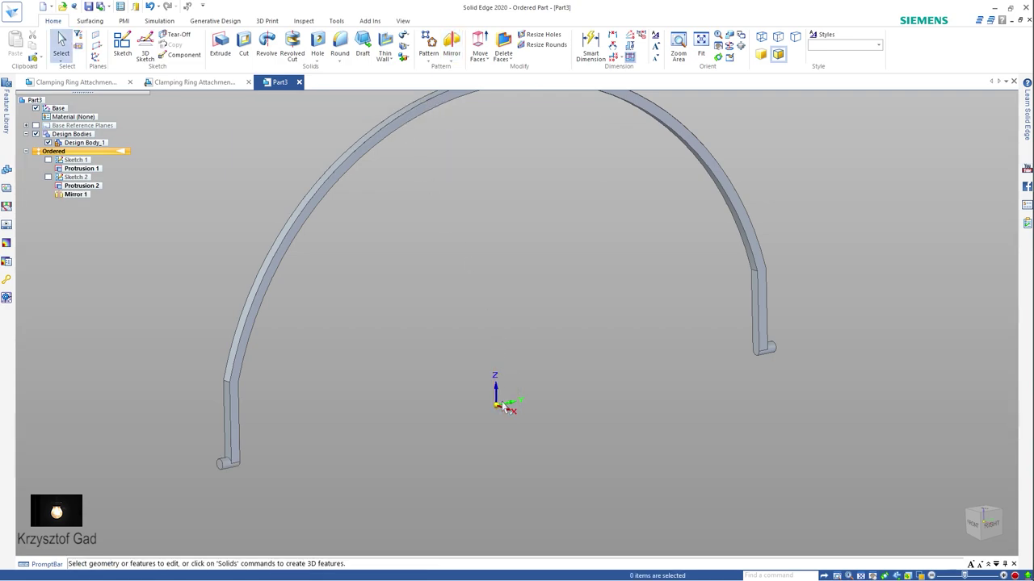
key("ctrl+t")
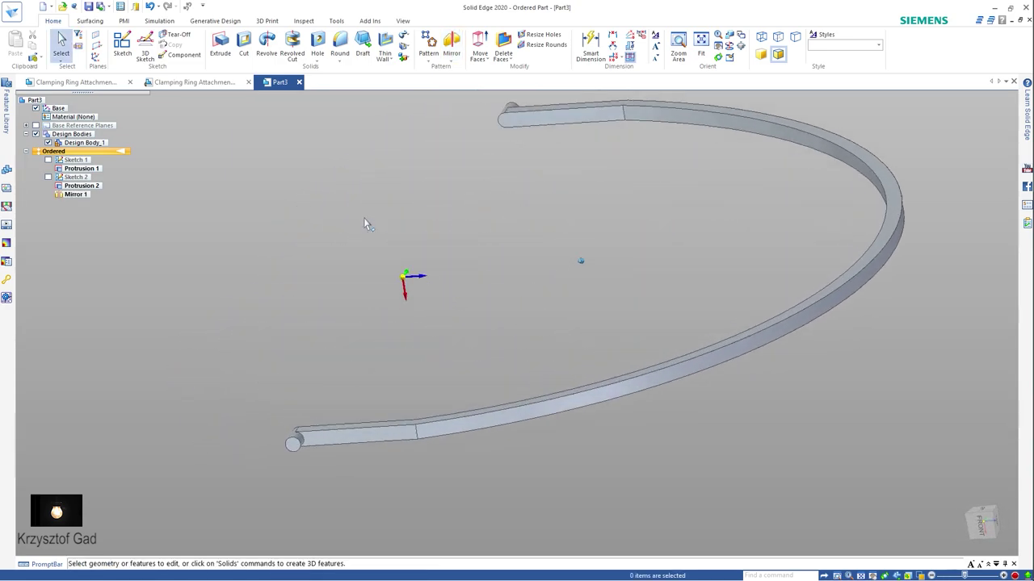
Assign Plastic ABS (extra strong) as the handle's material so it shows red.
key("ctrl+i")
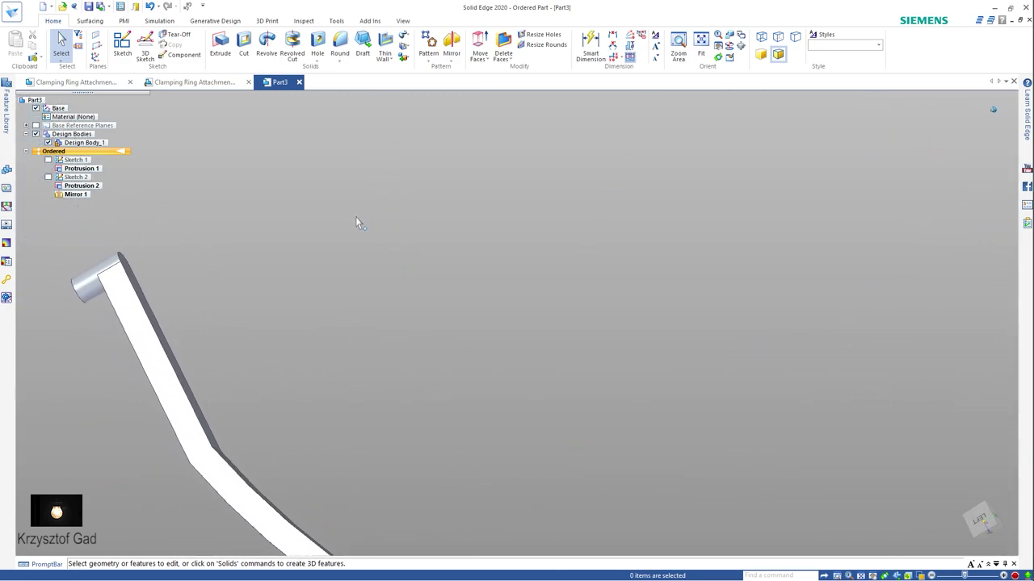
key("ctrl+t")
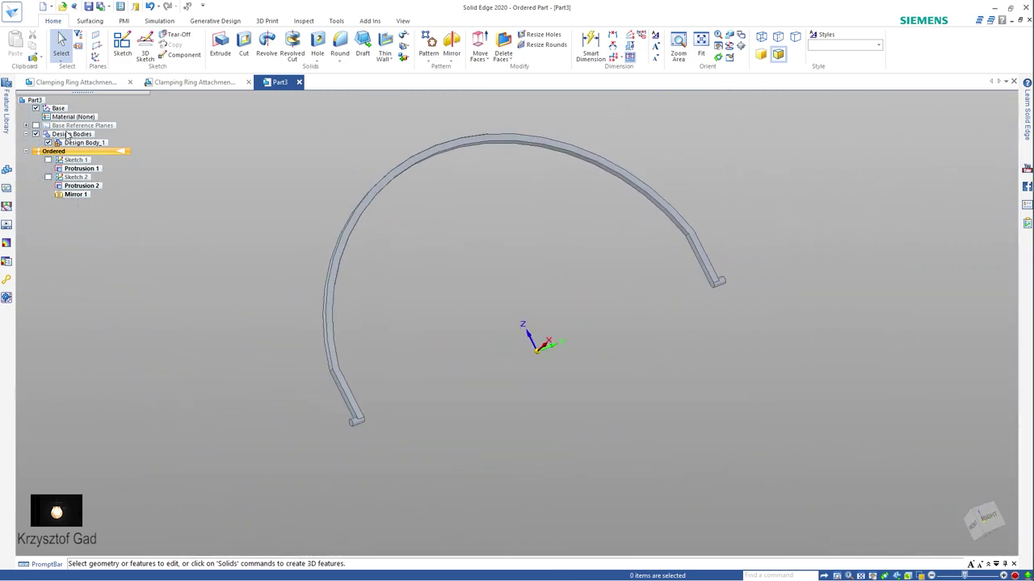
right_click(69, 120)
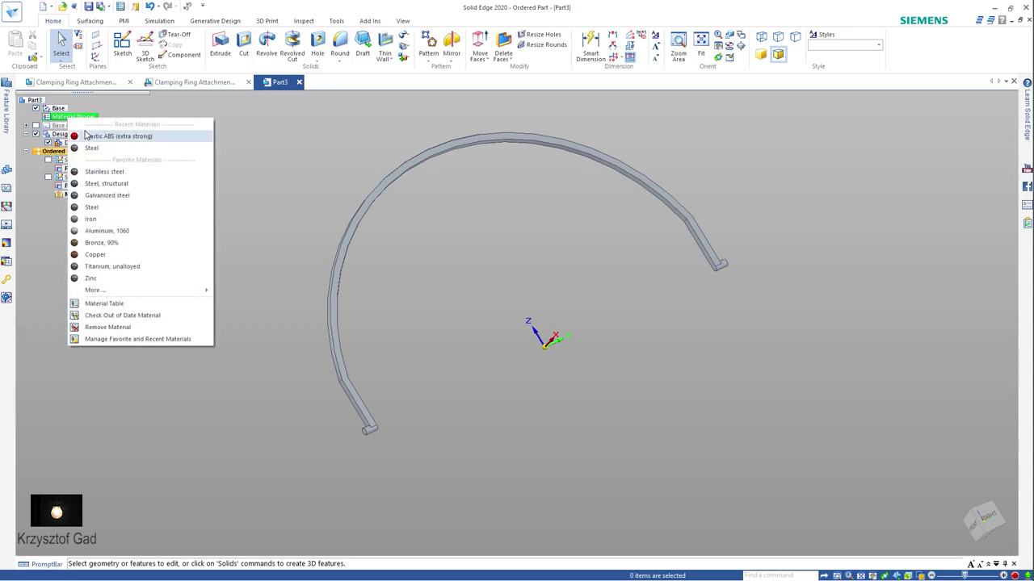
left_click(86, 136)
mouse_move(477, 309)
middle_mouse_down()
mouse_move(484, 249)
mouse_move(448, 289)
middle_mouse_up()
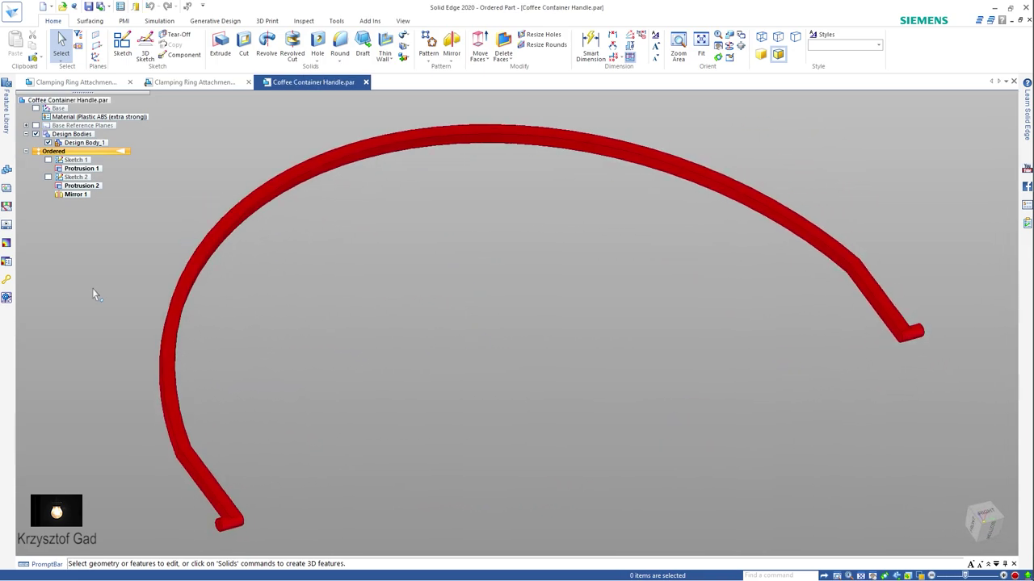
Create a new drawing of the active model from the ISO metric draft template.
left_click(11, 14)
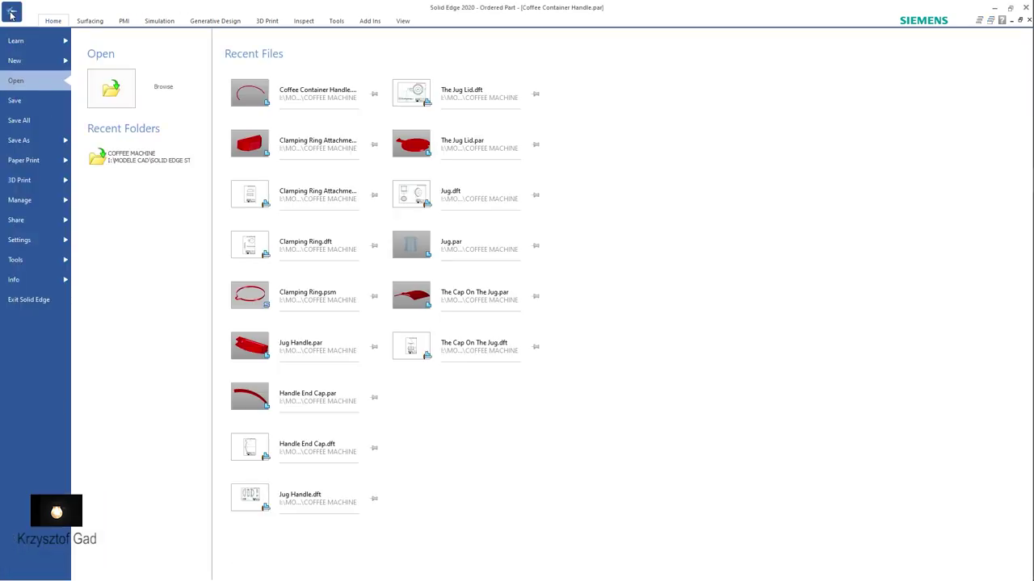
left_click(31, 60)
left_click(191, 223)
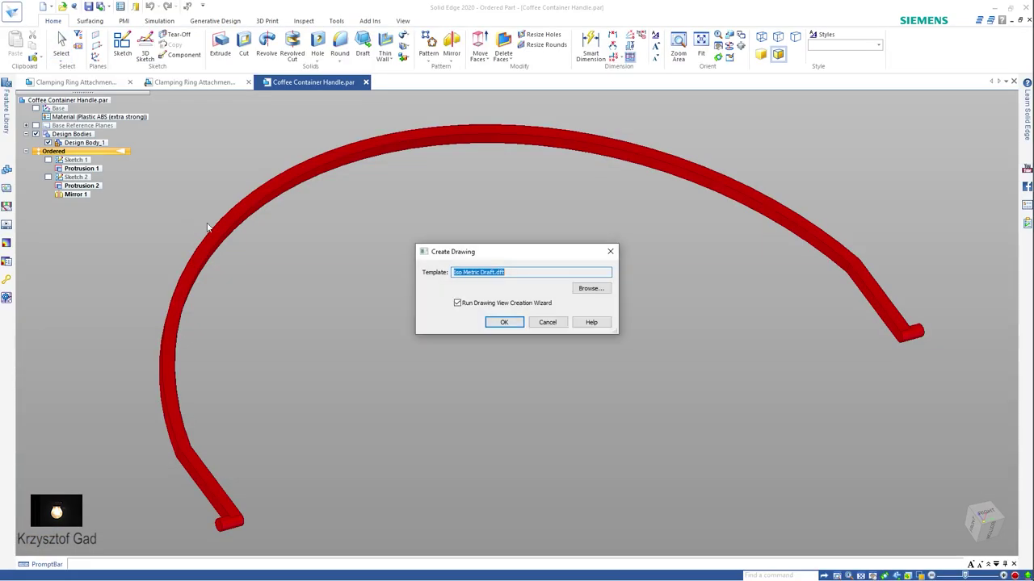
left_click(503, 322)
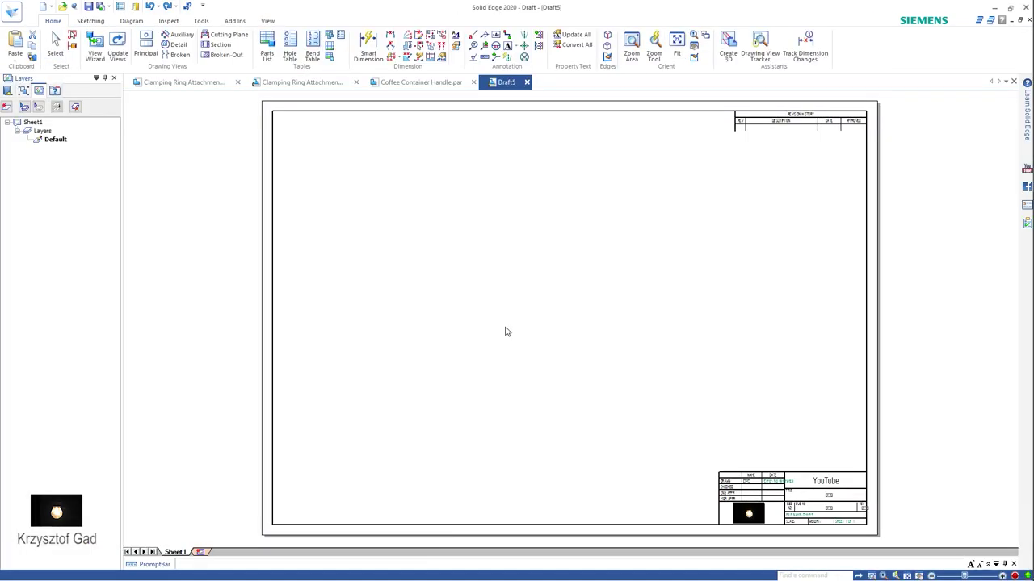
Set a custom primary view orientation showing the full arch profile flipped upside down.
left_click(480, 109)
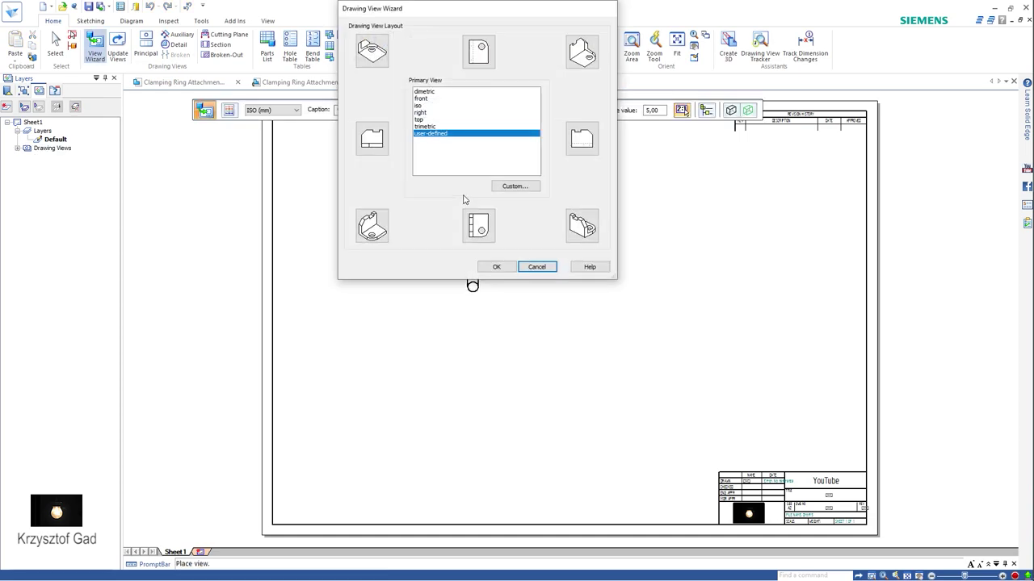
left_click(509, 187)
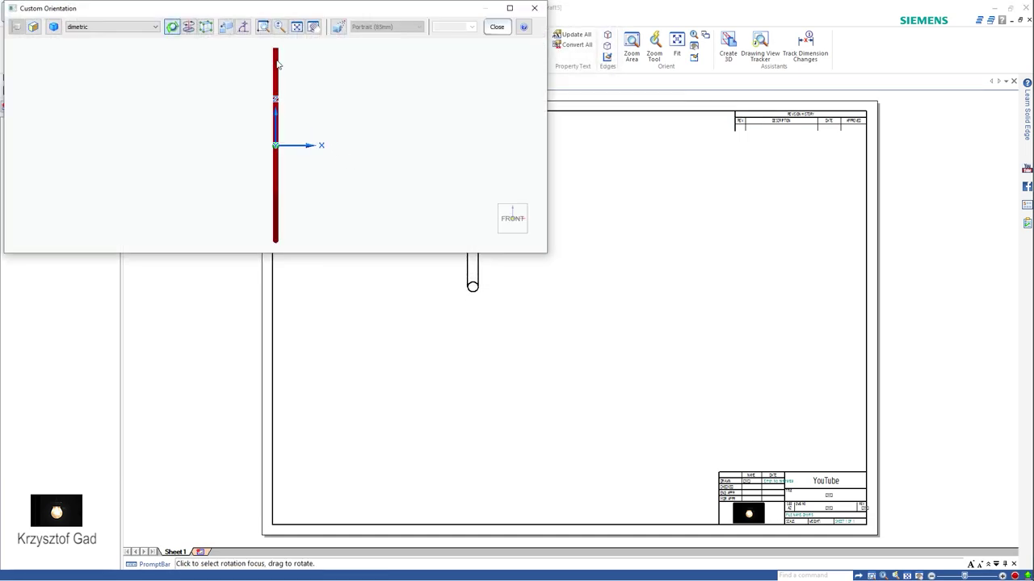
left_click(499, 221)
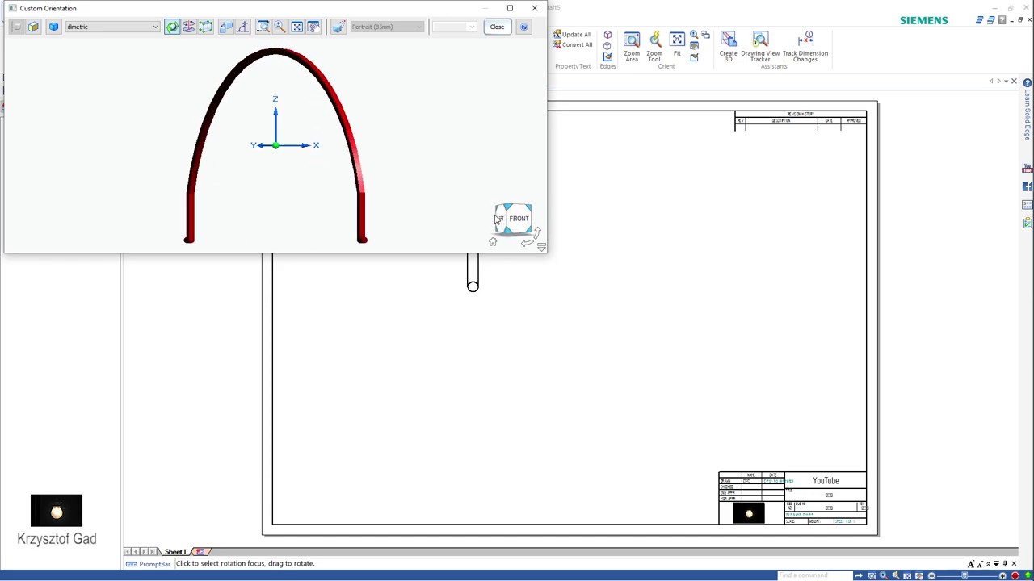
left_click(538, 234)
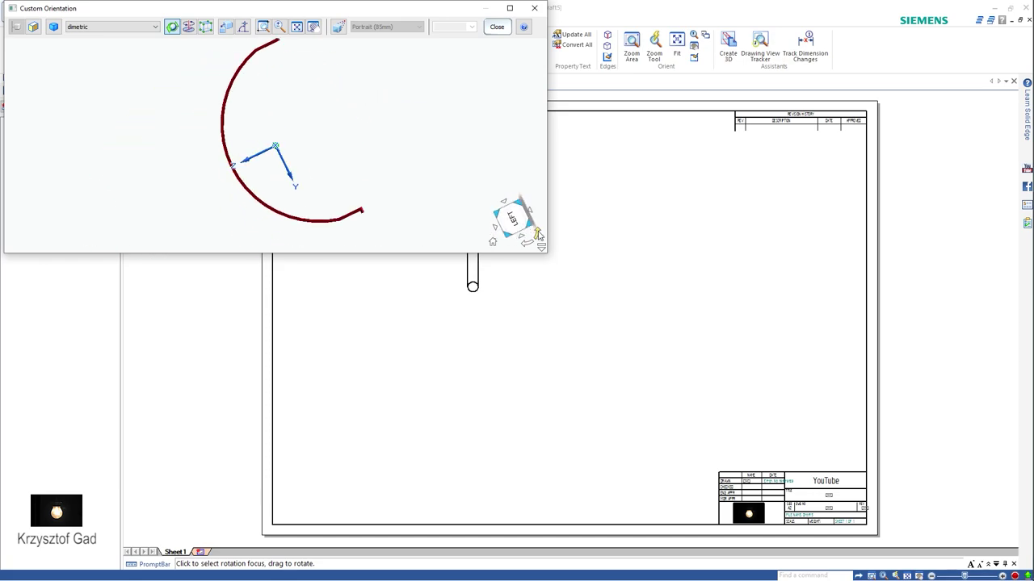
left_click(500, 28)
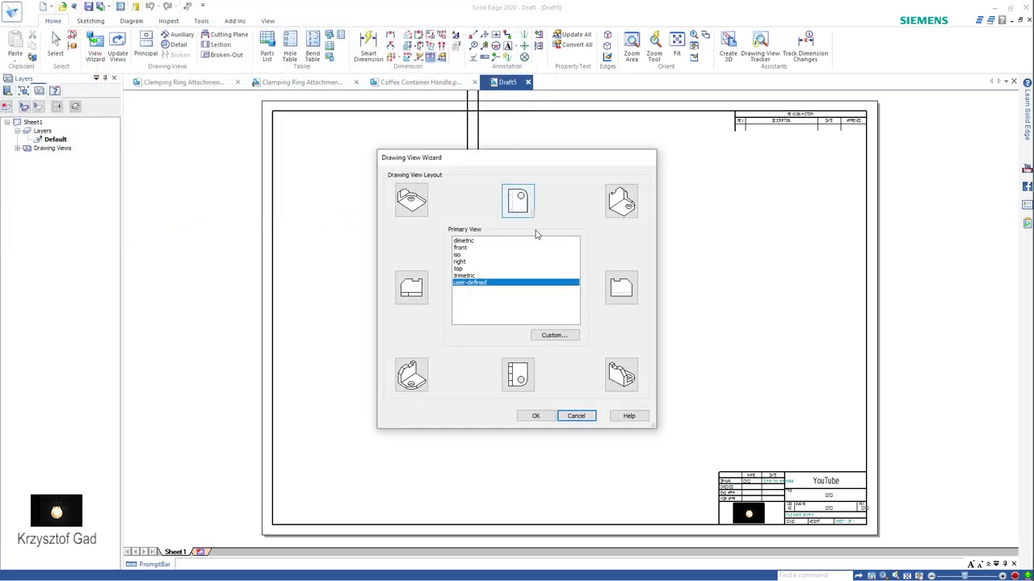
left_click(533, 414)
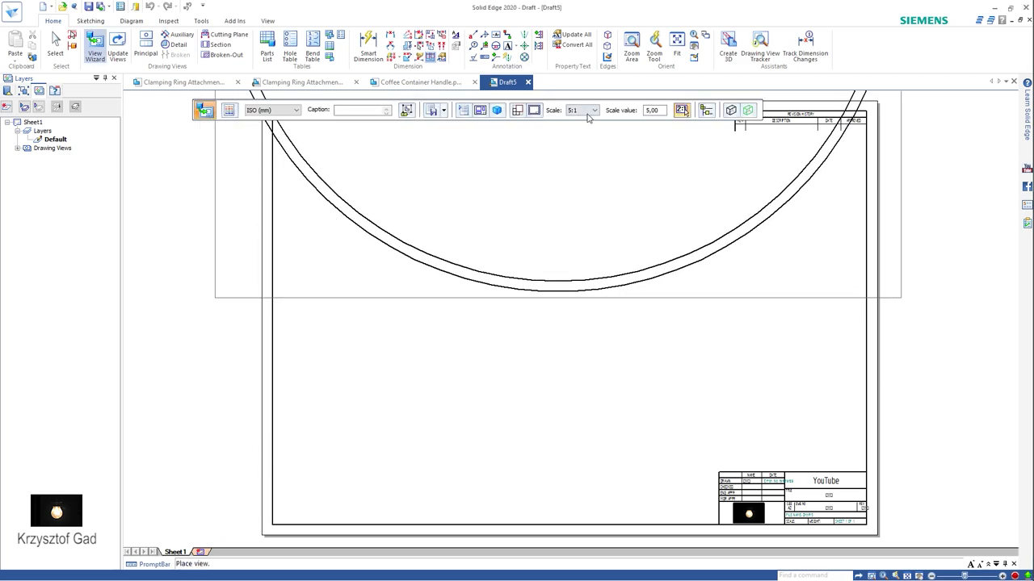
Place the front view on the sheet at 1:2 scale.
left_click(586, 111)
left_click(575, 161)
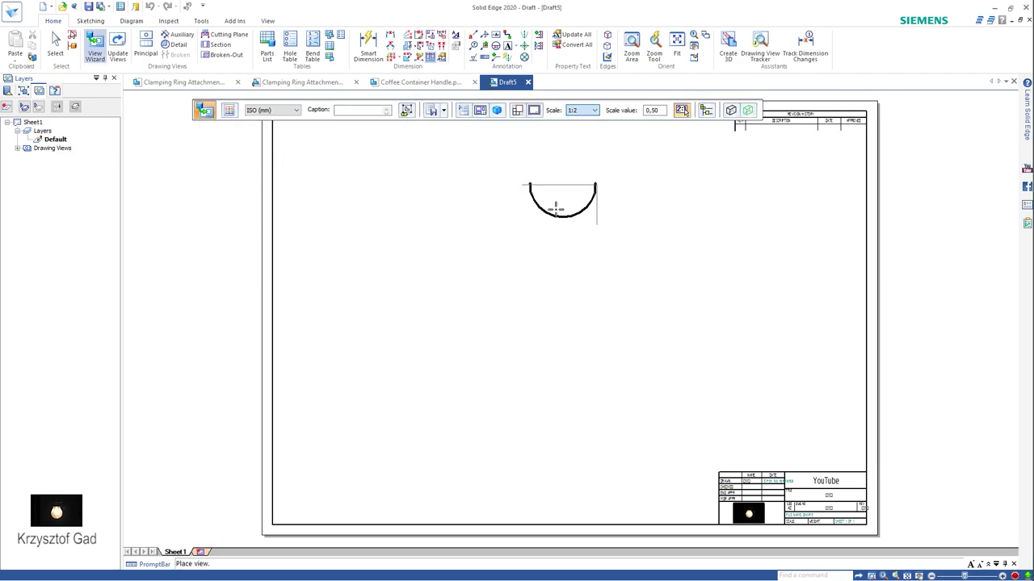
left_click(330, 397)
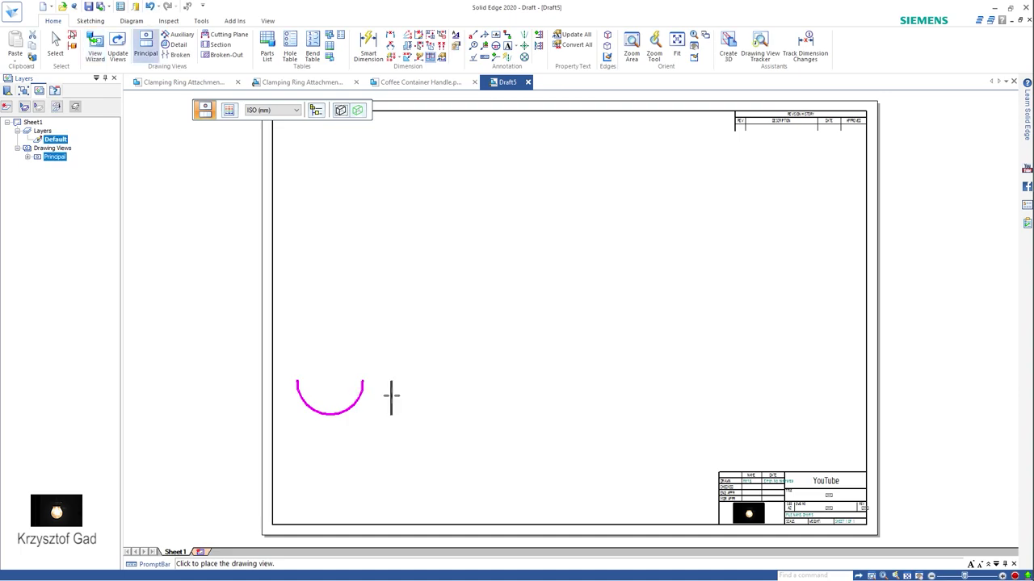
scroll(202, 525, "up", 2)
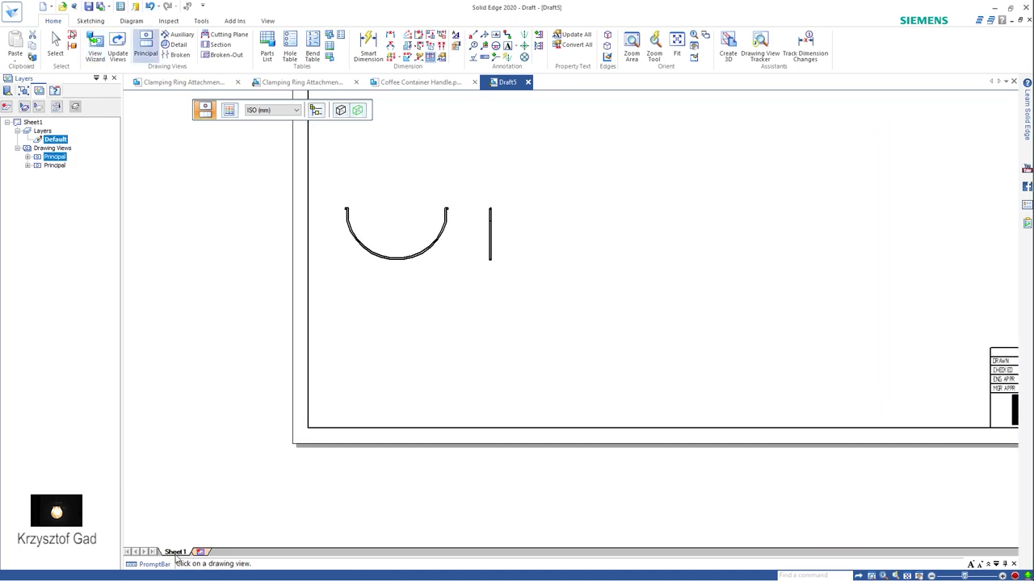
right_click(179, 552)
Set the sheet's background to A4 Tall in Sheet Setup.
left_click(186, 547)
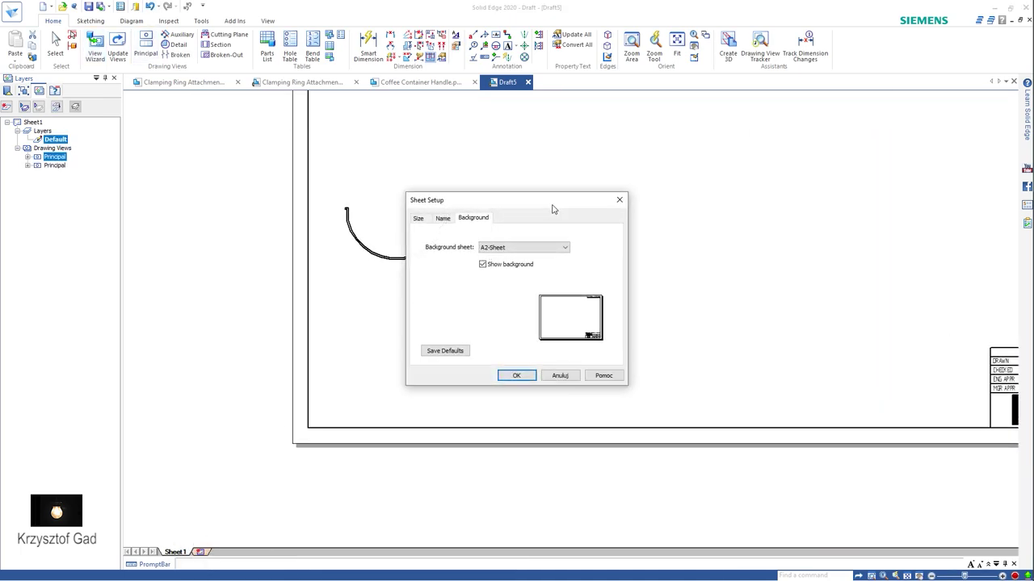
left_click(541, 249)
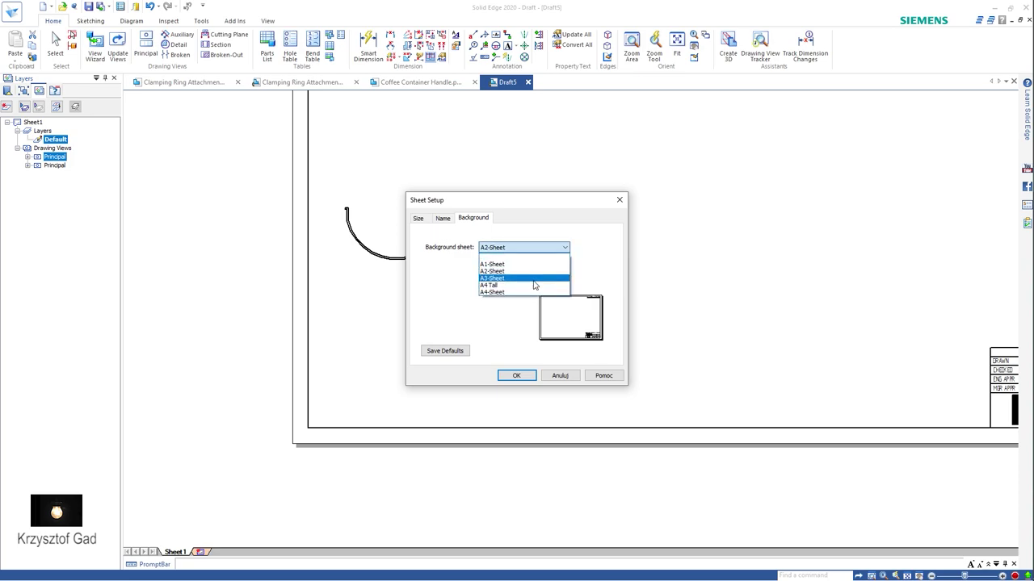
left_click(534, 285)
left_click(517, 376)
Move the front view higher and the side view further right.
left_click(358, 311)
scroll(490, 334, "up", 2)
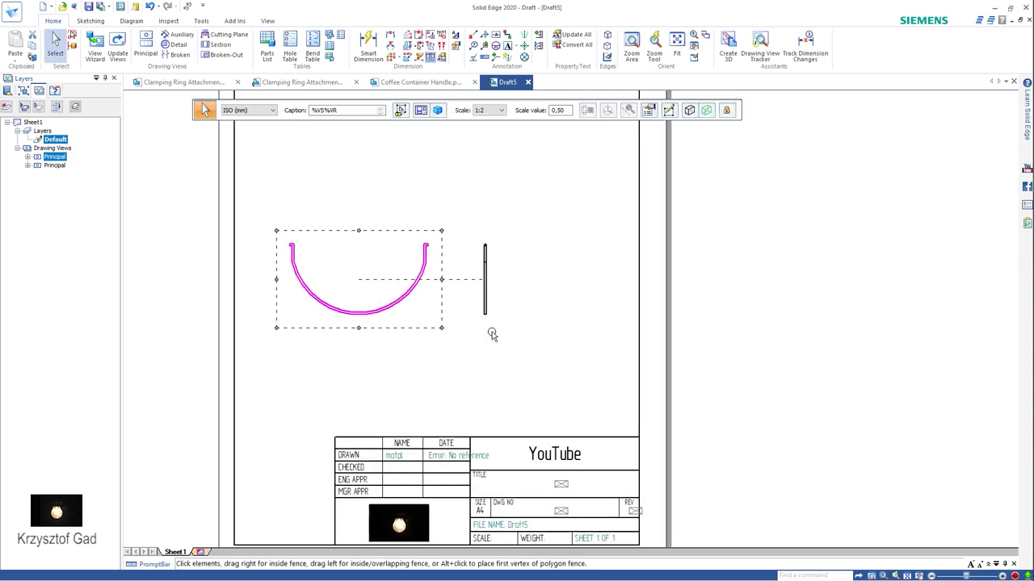
scroll(503, 387, "up", 2)
left_click_drag(503, 388, 503, 314)
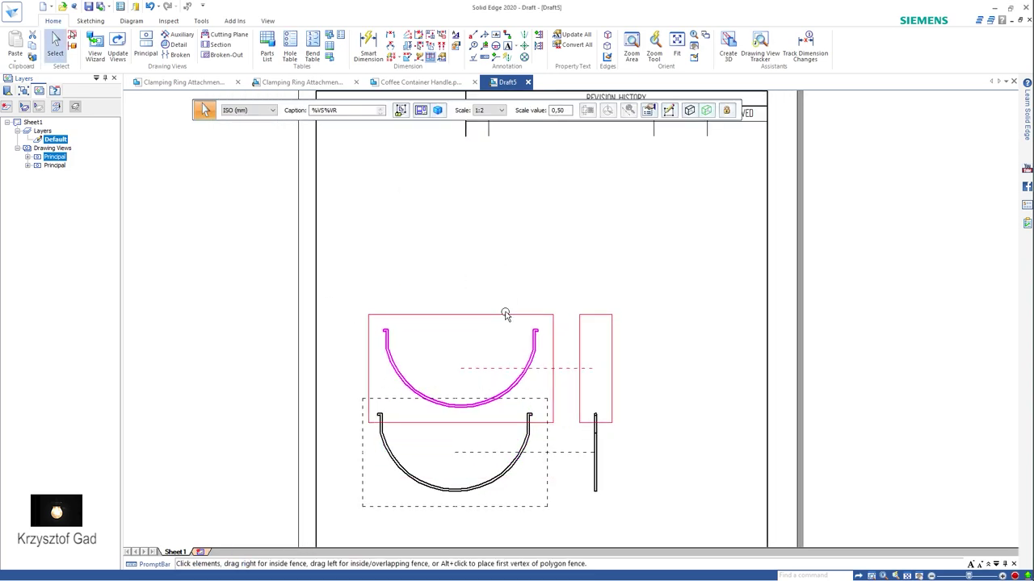
left_click(582, 328)
left_click_drag(602, 334, 669, 334)
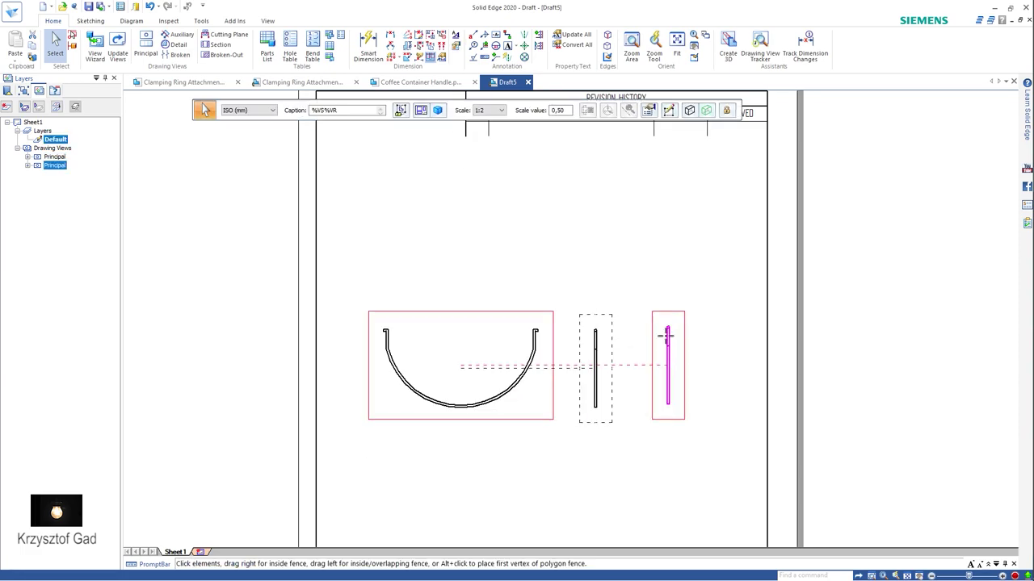
scroll(671, 334, "up", 1)
left_click(608, 246)
scroll(608, 247, "up", 3)
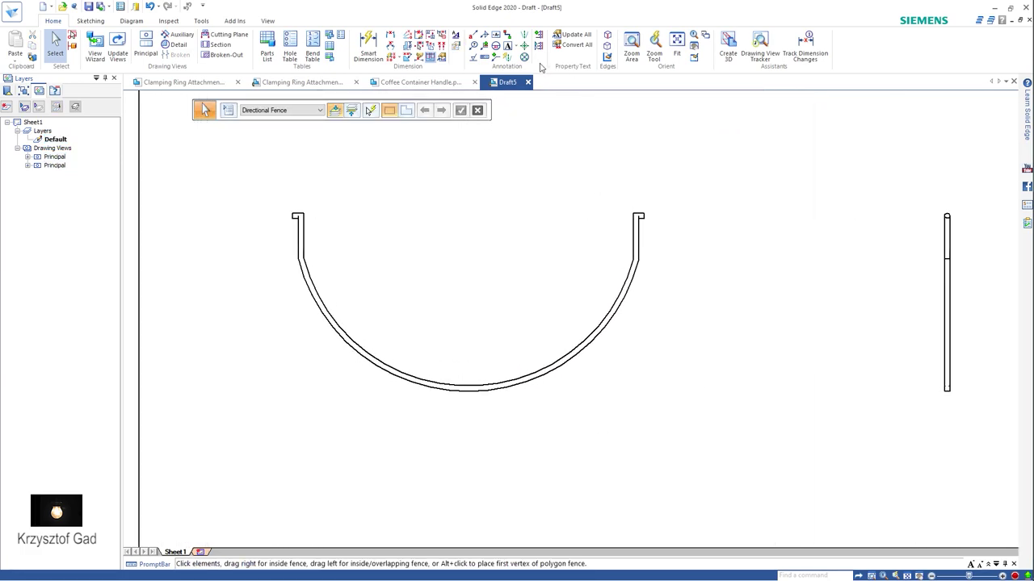
Add centre lines to the semicircular arc with the Bolt Hole Circle tool.
left_click(525, 57)
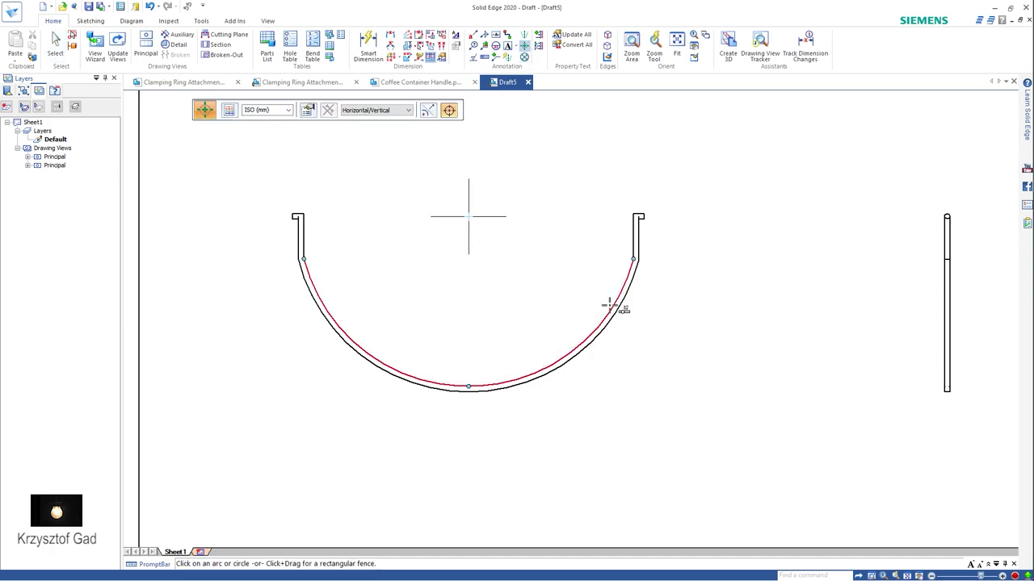
middle_click_drag(571, 153, 338, 171)
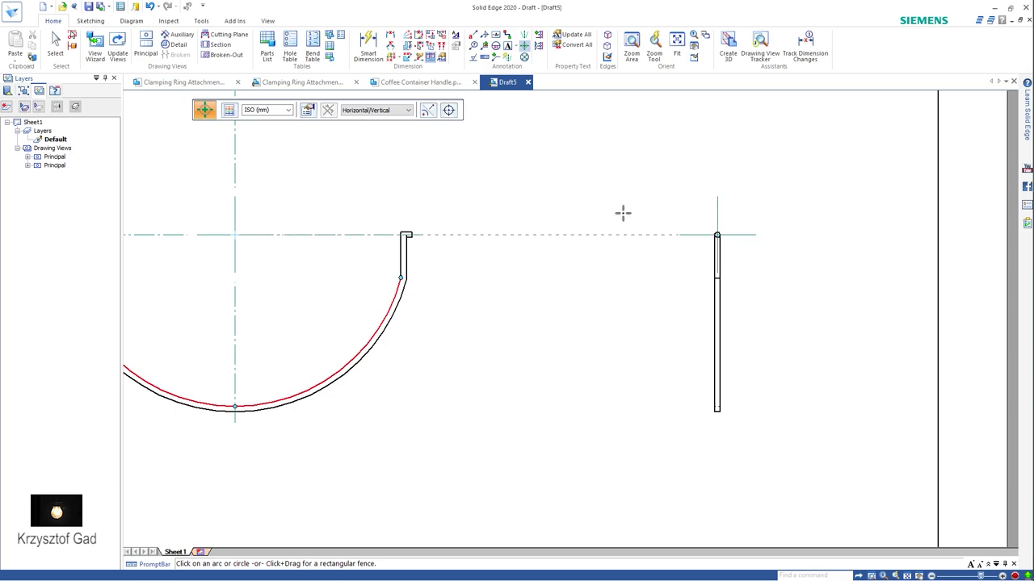
scroll(600, 169, "left", 1)
scroll(491, 152, "left", 4)
Dimension the inner and outer arc radii as R63 and R65.
left_click(368, 46)
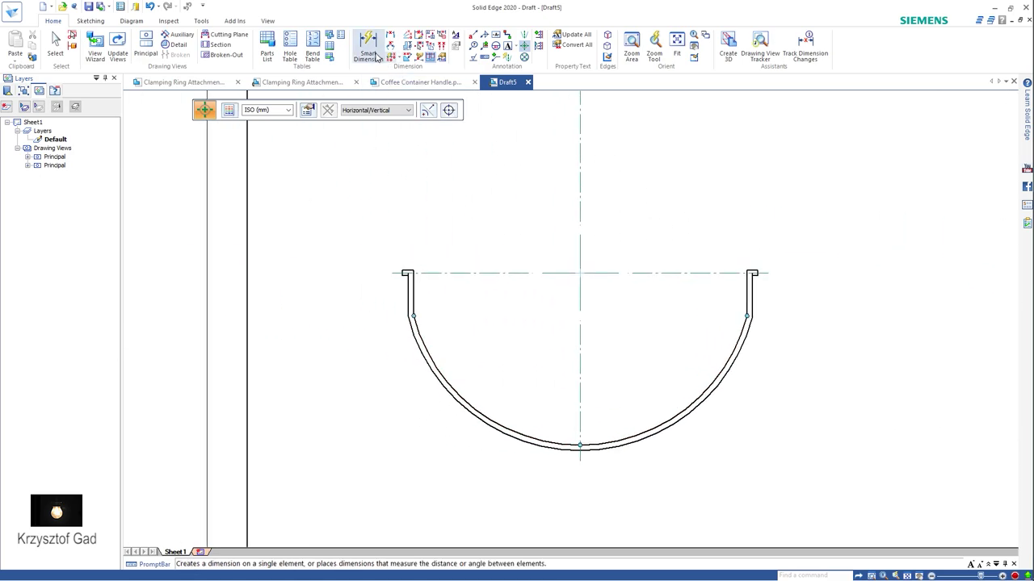
scroll(635, 297, "up", 1)
scroll(635, 297, "up", 3)
scroll(655, 326, "up", 1)
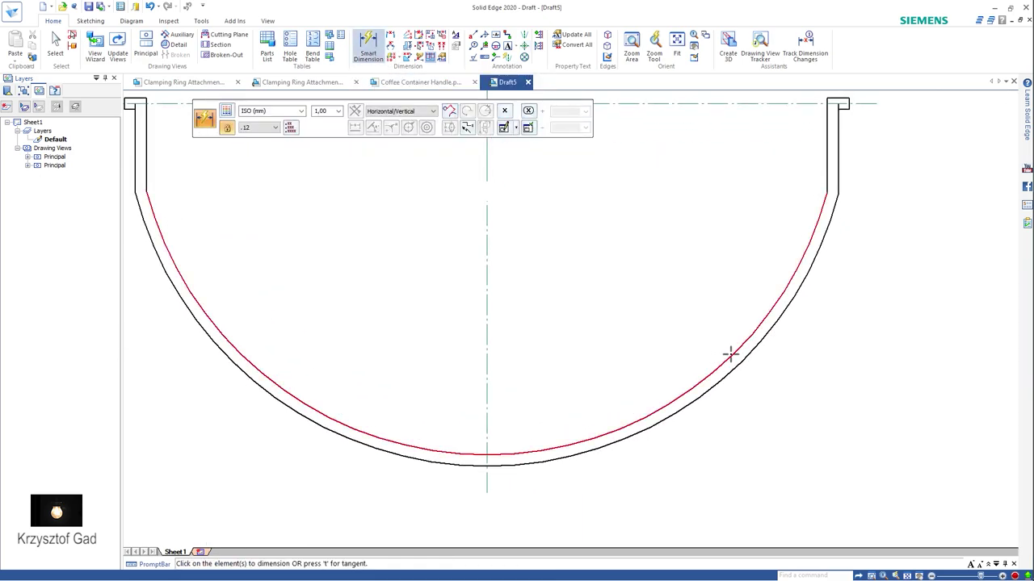
left_click(729, 352)
left_click(751, 276)
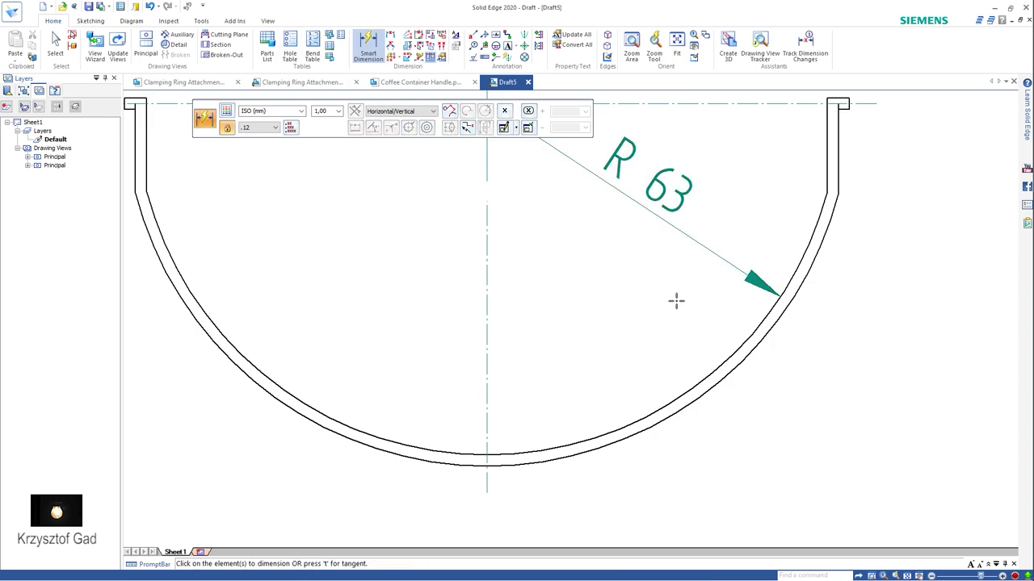
left_click(714, 382)
left_click(619, 344)
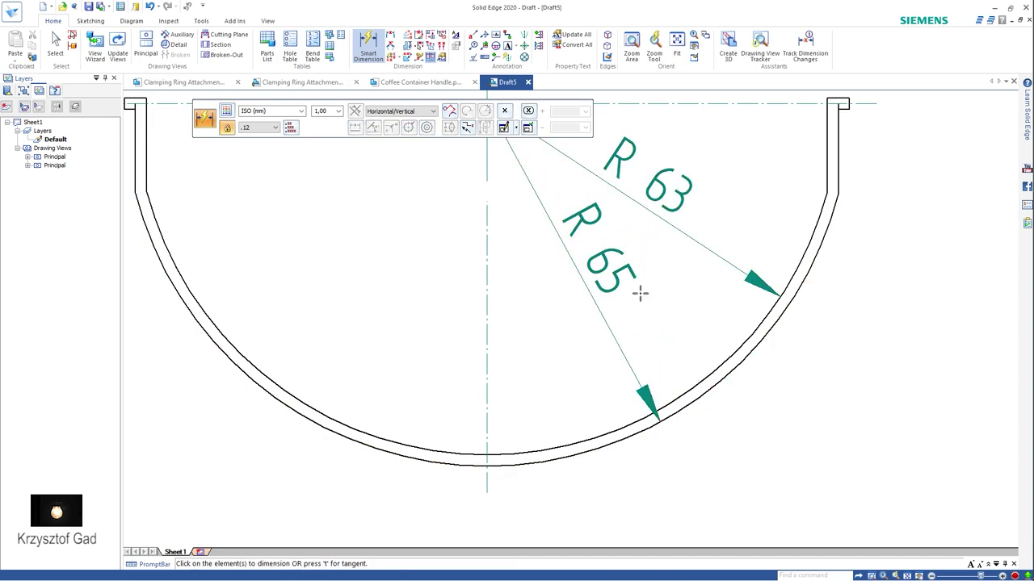
Add the 122 inner and 126 outer width dimensions below the arch.
middle_click_drag(380, 168, 208, 245)
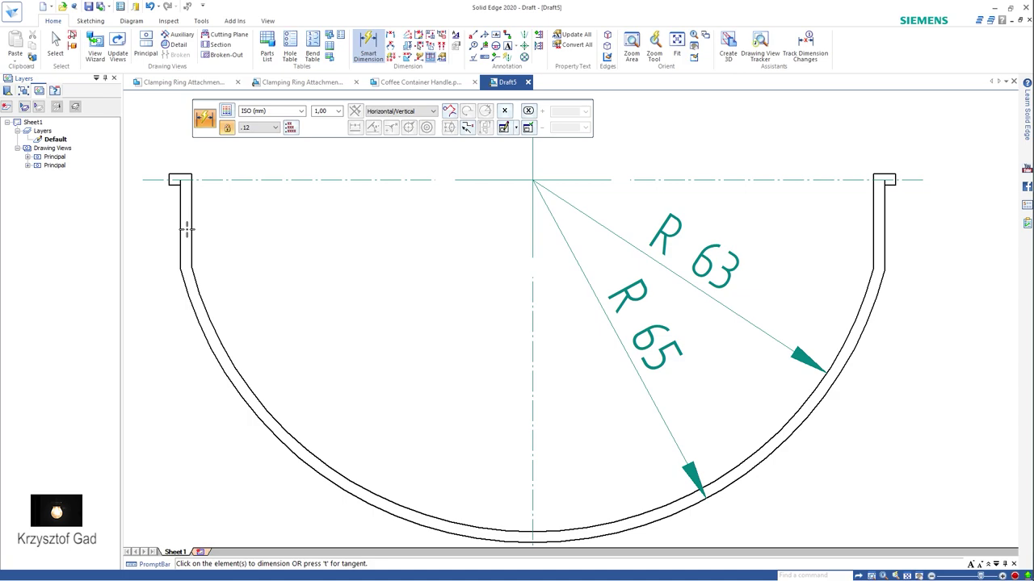
left_click(189, 230)
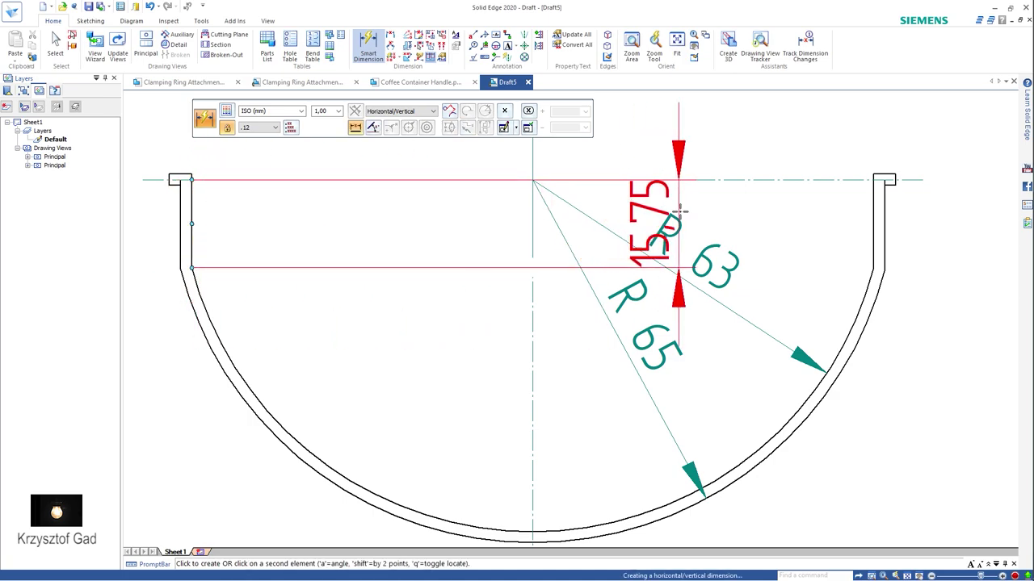
left_click(877, 232)
scroll(775, 288, "down", 2)
left_click(554, 367)
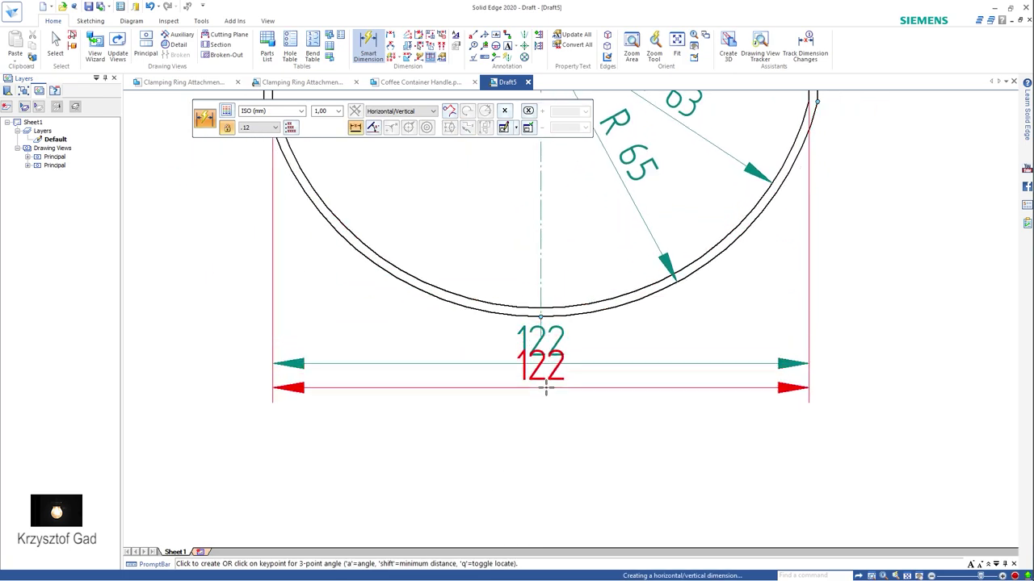
middle_click_drag(282, 88, 387, 249)
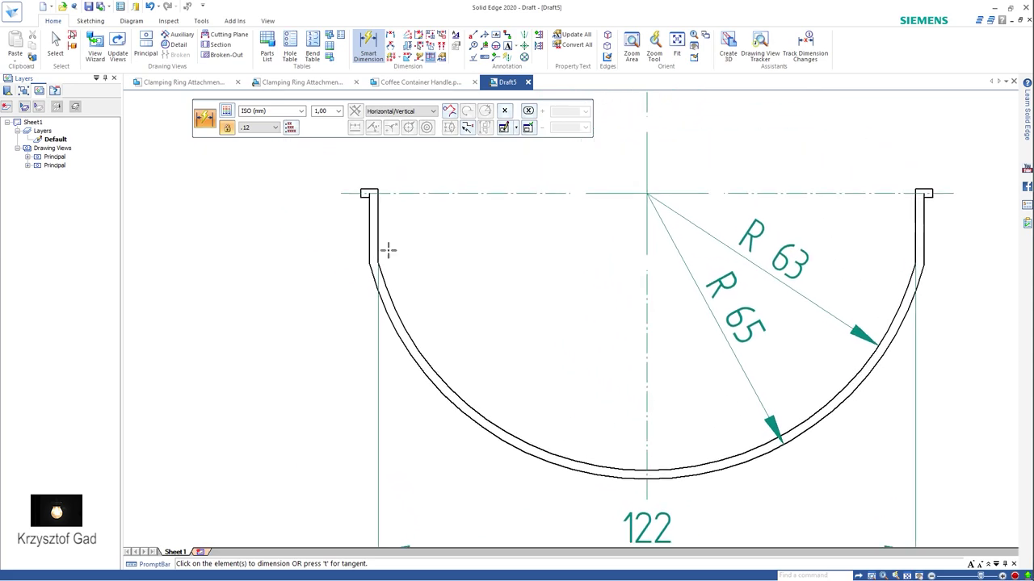
left_click(377, 234)
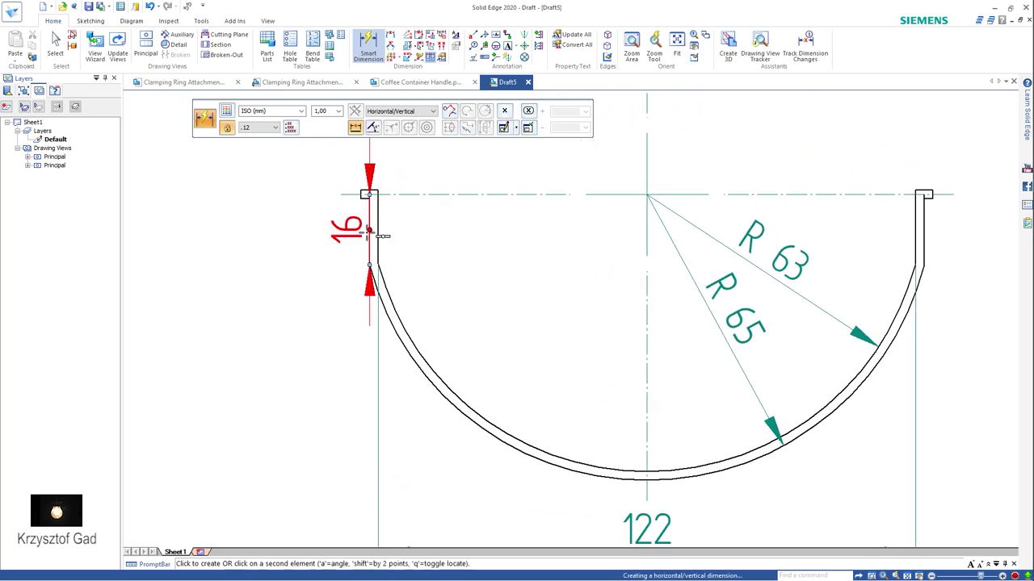
left_click(926, 242)
scroll(808, 307, "down", 3)
left_click(716, 355)
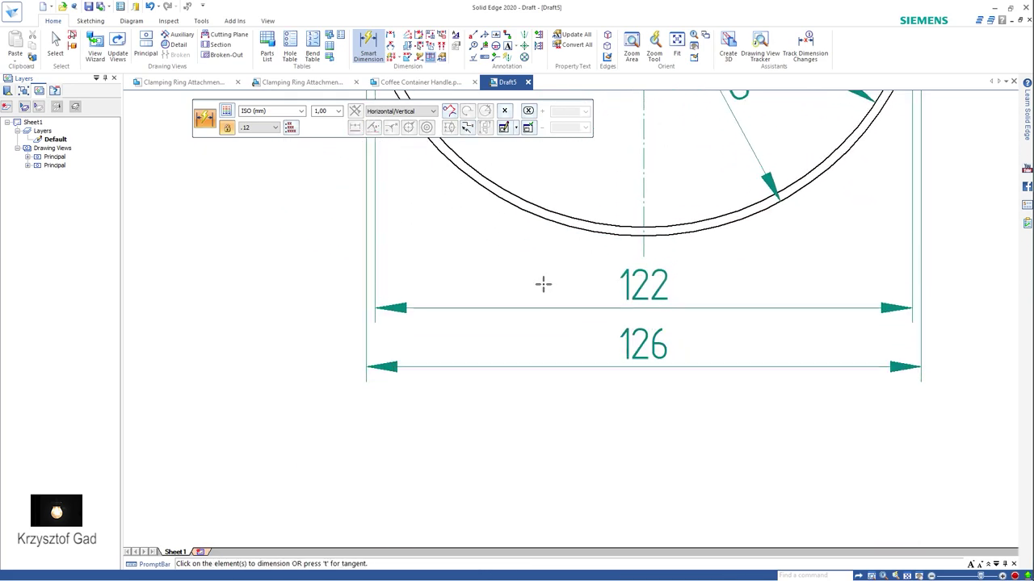
Add the 130 overall width dimension across the end tabs.
scroll(489, 267, "up", 2)
scroll(482, 309, "up", 3)
scroll(437, 393, "up", 2)
left_click(437, 393)
scroll(436, 393, "up", 3)
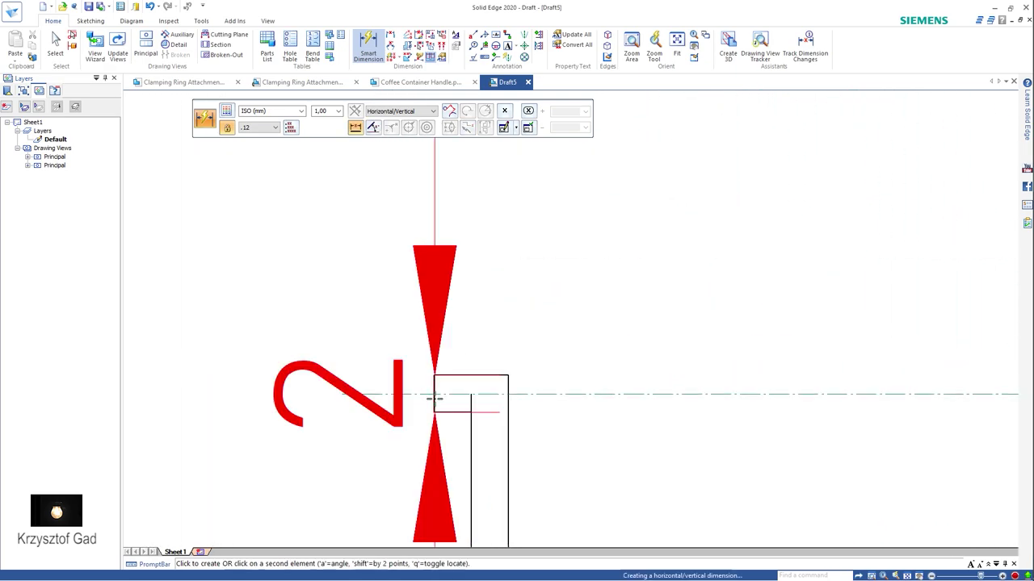
scroll(566, 355, "down", 1)
scroll(610, 335, "down", 3)
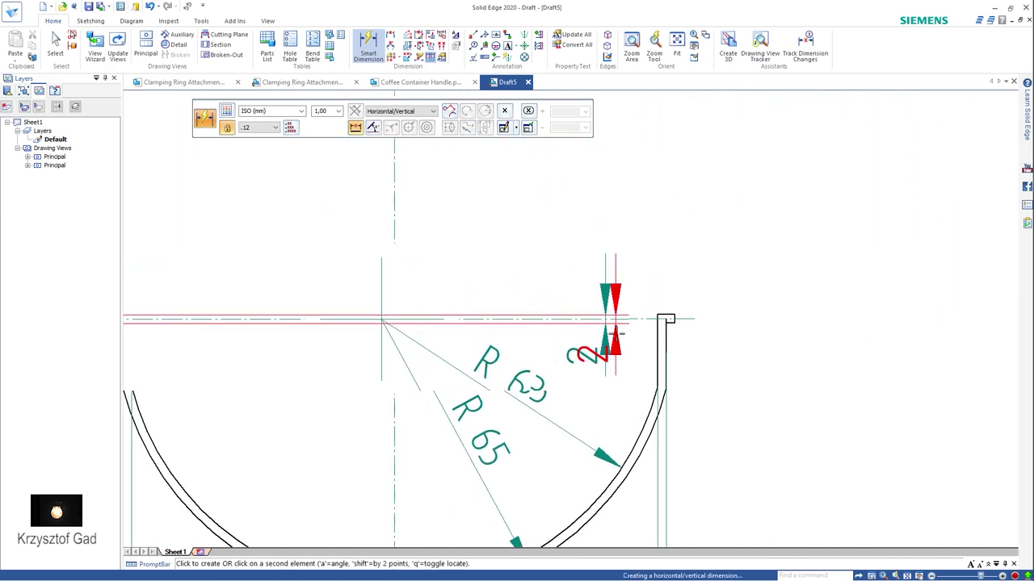
scroll(609, 323, "up", 3)
left_click(626, 273)
scroll(626, 273, "down", 2)
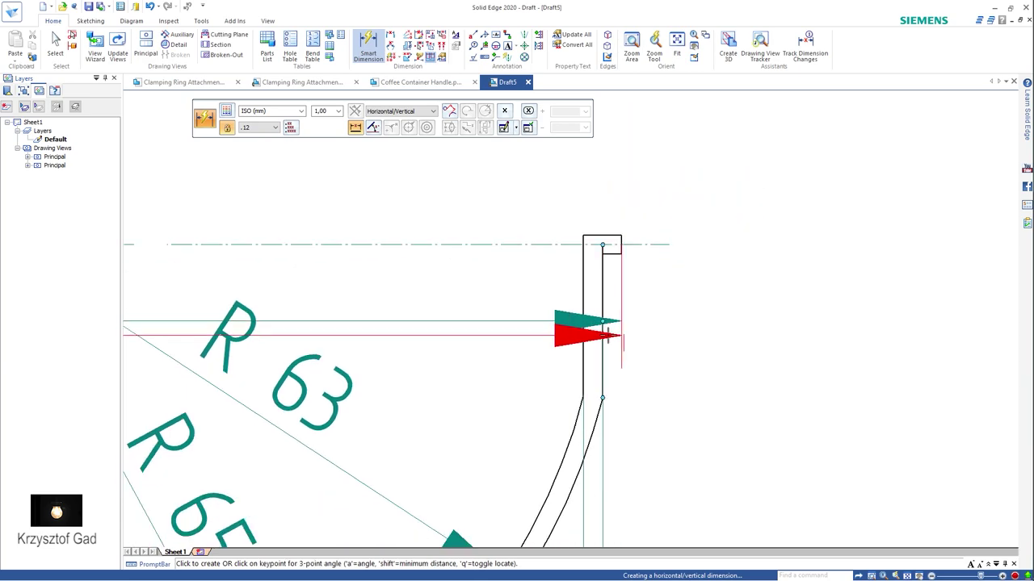
scroll(593, 341, "down", 1)
scroll(593, 342, "up", 1)
scroll(590, 364, "up", 1)
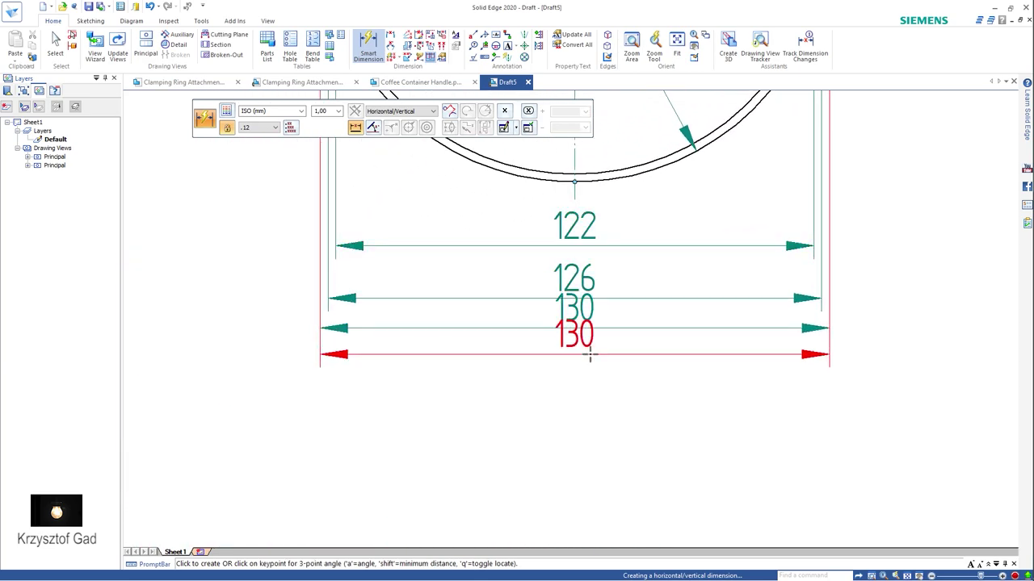
left_click(590, 355)
Dimension the side view's bottom width as 2.
scroll(642, 319, "down", 3)
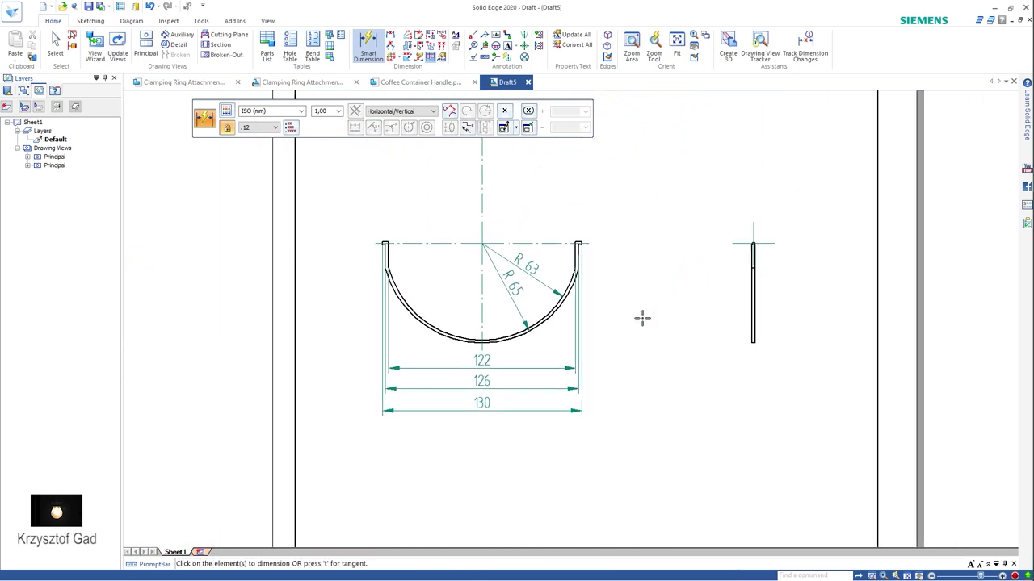
scroll(642, 317, "up", 1)
scroll(642, 317, "up", 1)
scroll(642, 316, "up", 1)
scroll(642, 317, "up", 2)
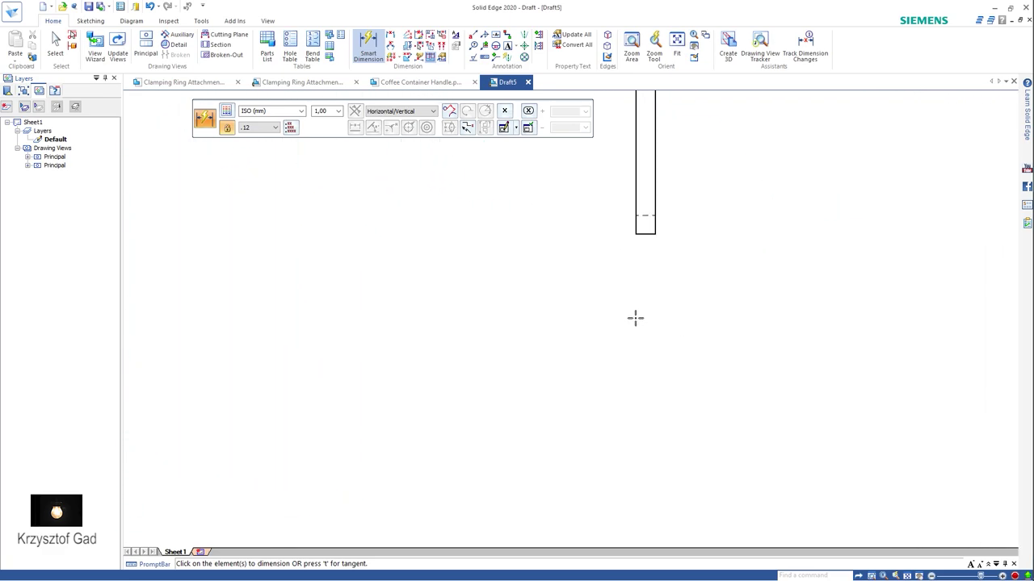
left_click(685, 263)
scroll(727, 339, "down", 2)
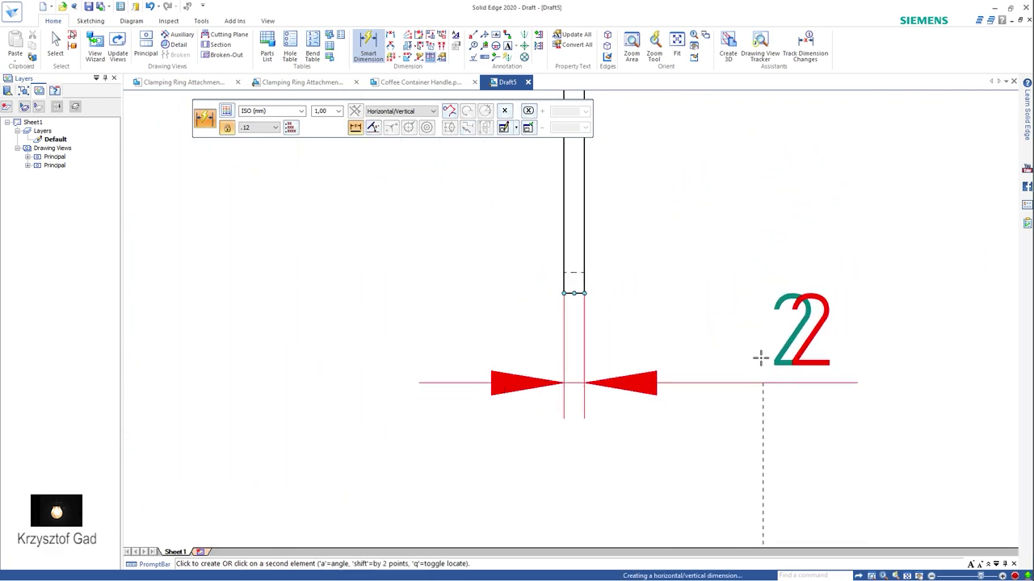
left_click(610, 335)
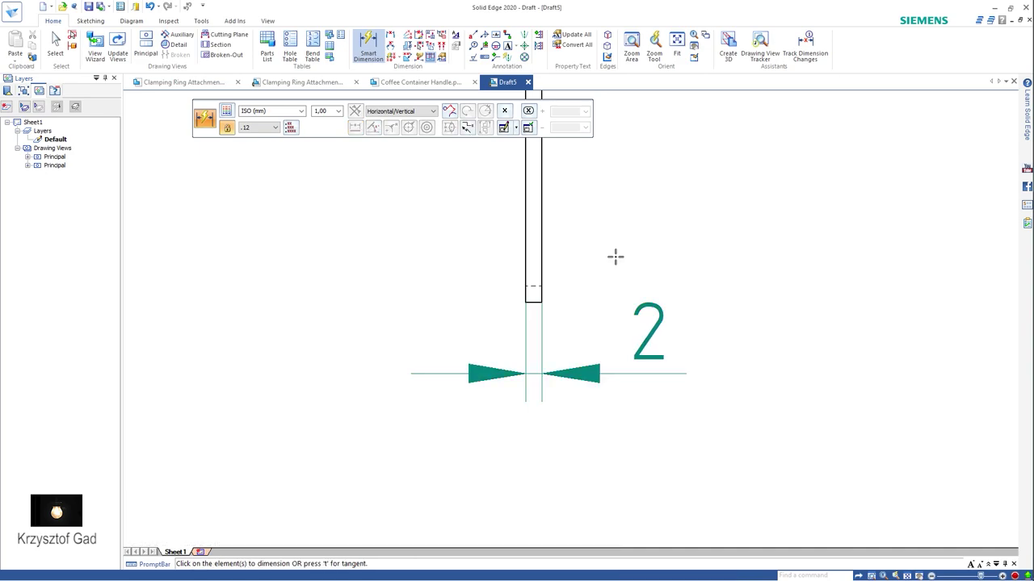
Add a Ø2 diameter dimension to the small circle at the side view's top.
scroll(616, 256, "down", 2)
scroll(569, 208, "up", 2)
scroll(615, 239, "up", 2)
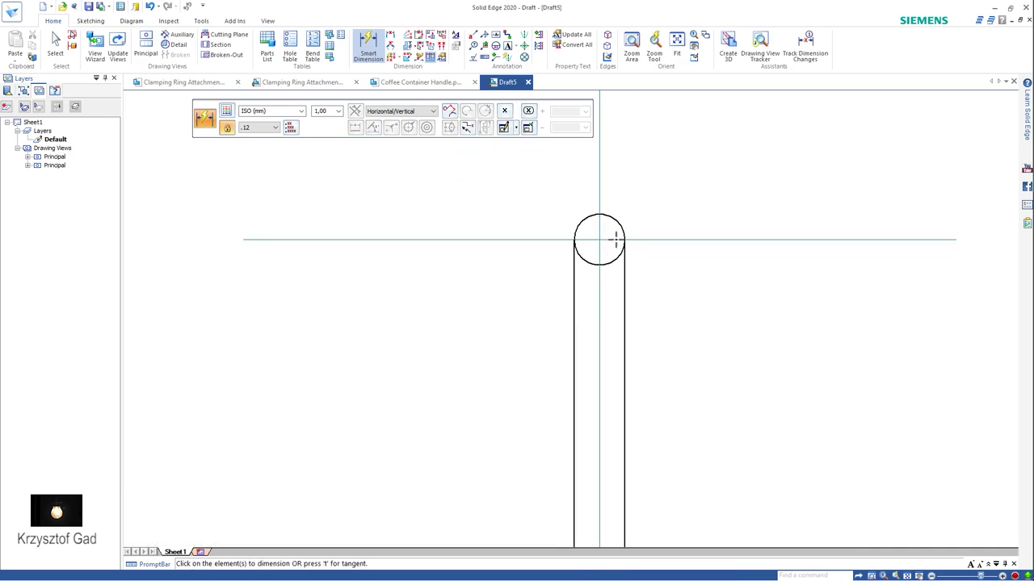
left_click(616, 239)
scroll(646, 245, "down", 1)
scroll(629, 307, "down", 1)
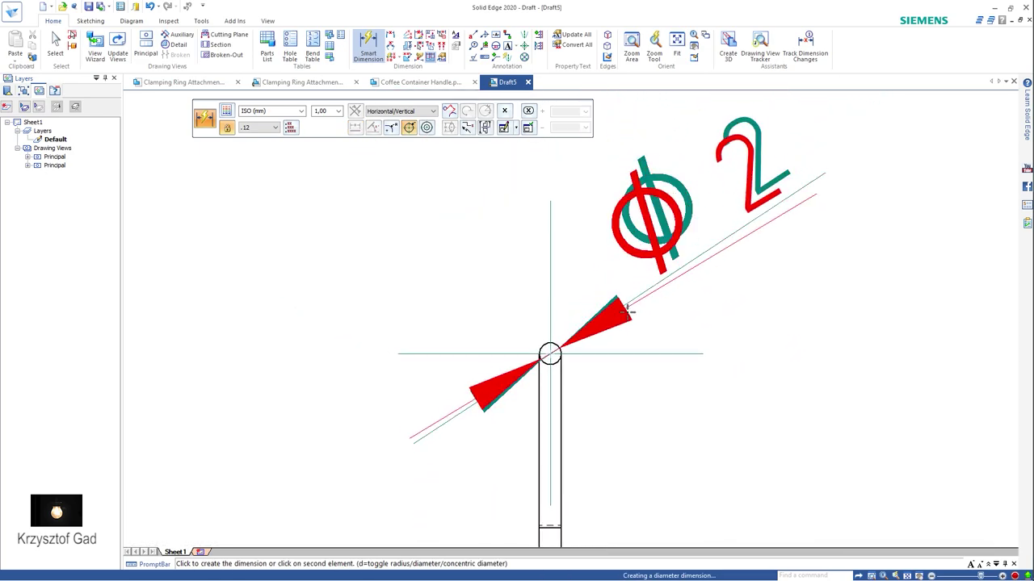
left_click(629, 311)
scroll(780, 334, "down", 1)
scroll(775, 330, "down", 2)
scroll(767, 329, "up", 1)
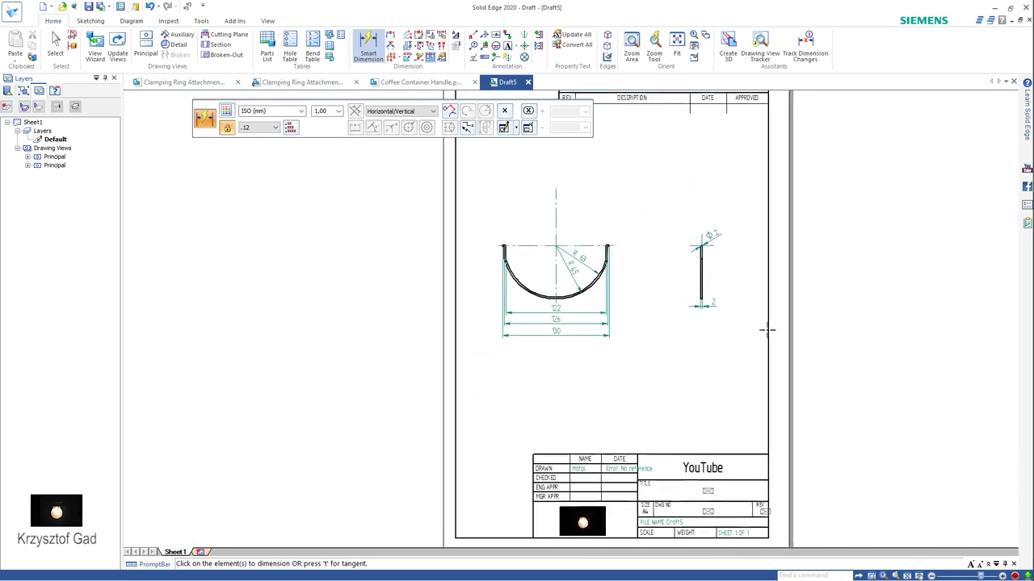
scroll(683, 374, "up", 1)
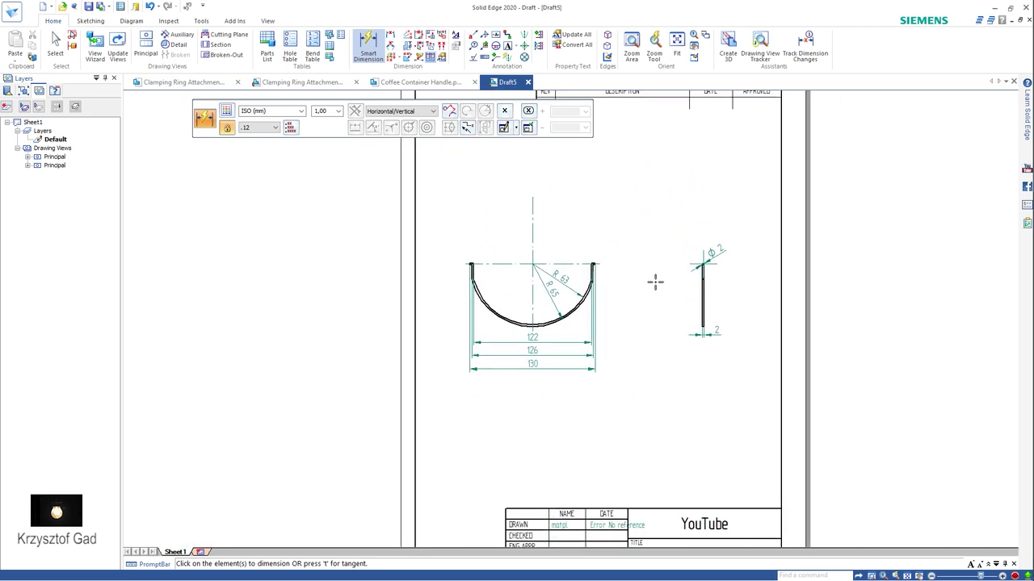
left_click(677, 40)
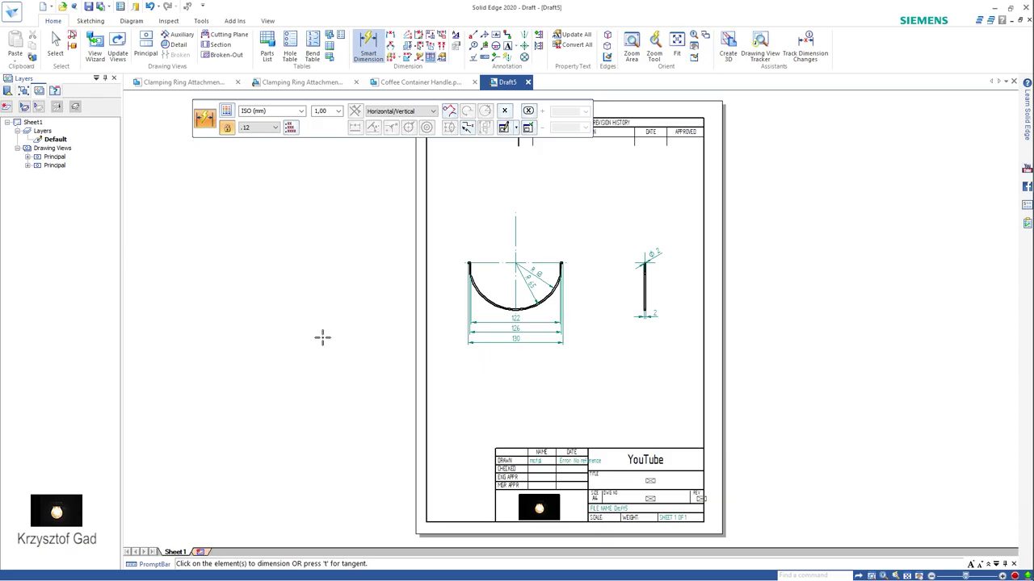